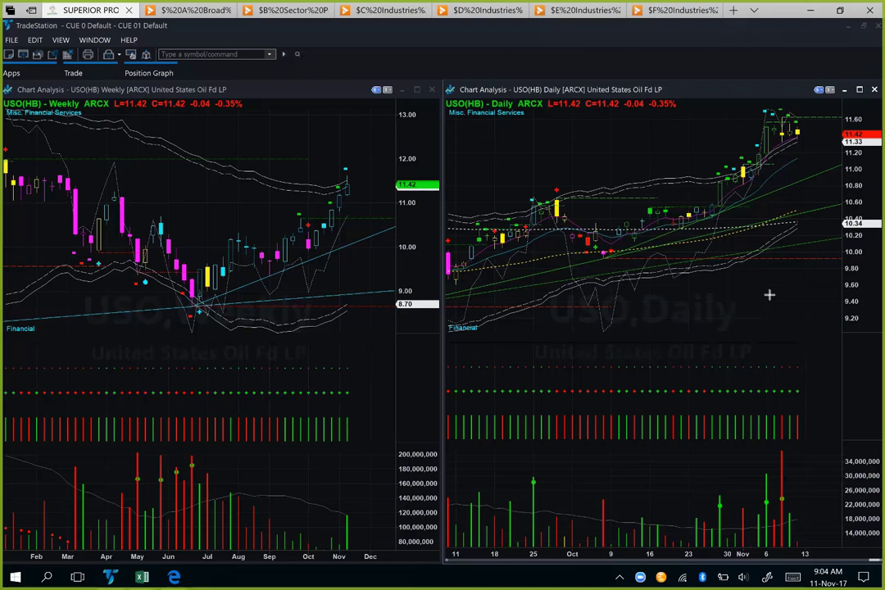
Draw pink arrows at USO's daily trendline bounce, its breakout candles near 11.00, and the latest weekly candle
drag(768, 294, 713, 220)
drag(712, 180, 737, 171)
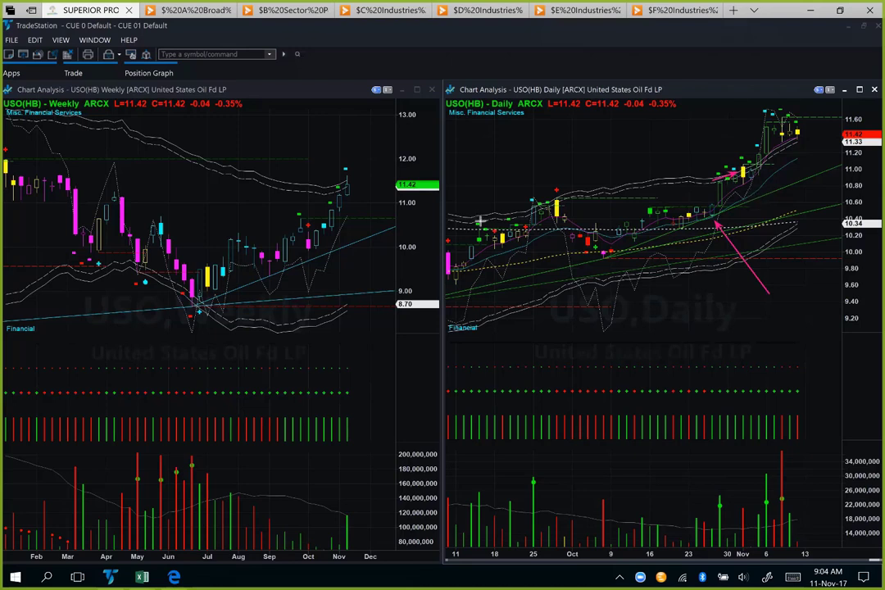
mouse_move(338, 177)
mouse_down()
mouse_move(333, 169)
mouse_move(330, 201)
mouse_up()
drag(693, 163, 714, 174)
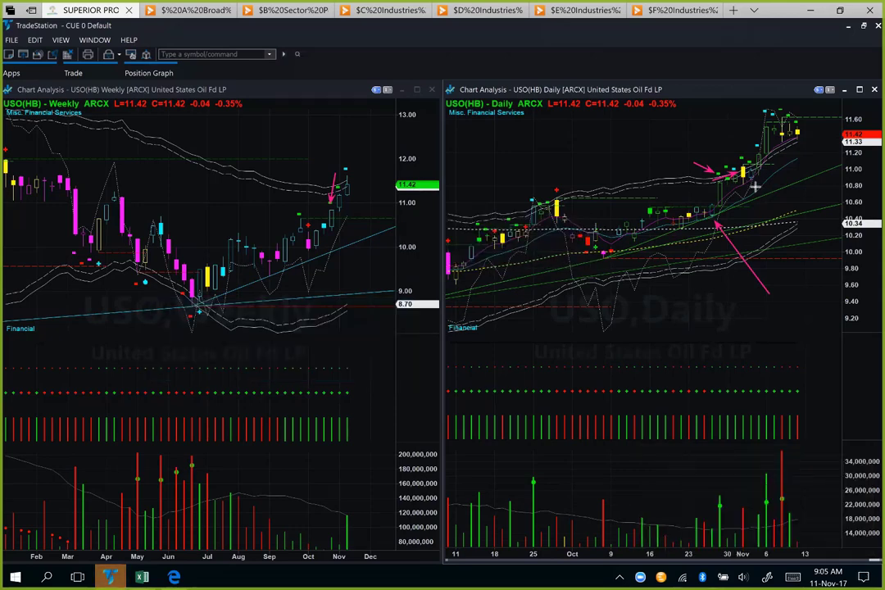
Add pink arrows on USO's daily chart along the latest candles, at recent highs, projecting upward, and toward the trendline
drag(754, 187, 788, 145)
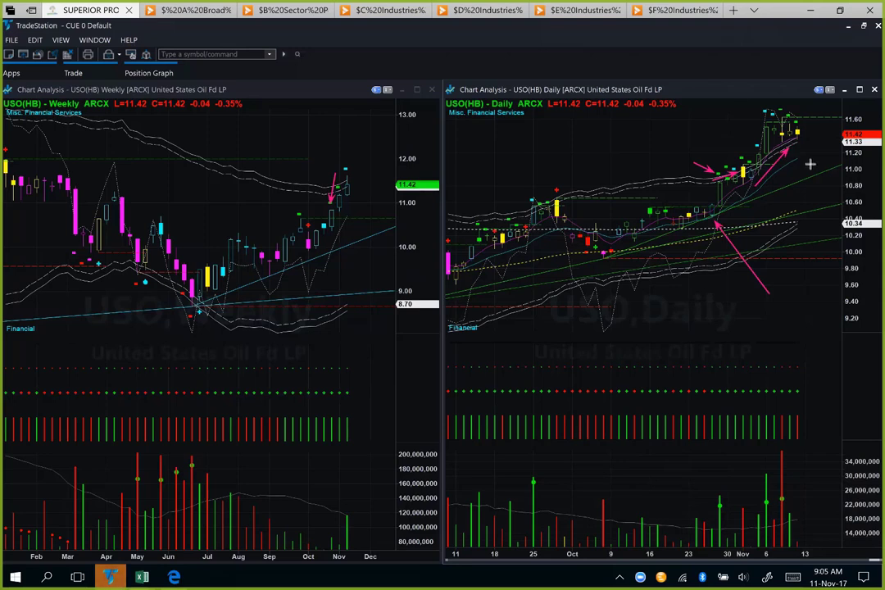
drag(695, 122, 762, 113)
drag(796, 150, 825, 123)
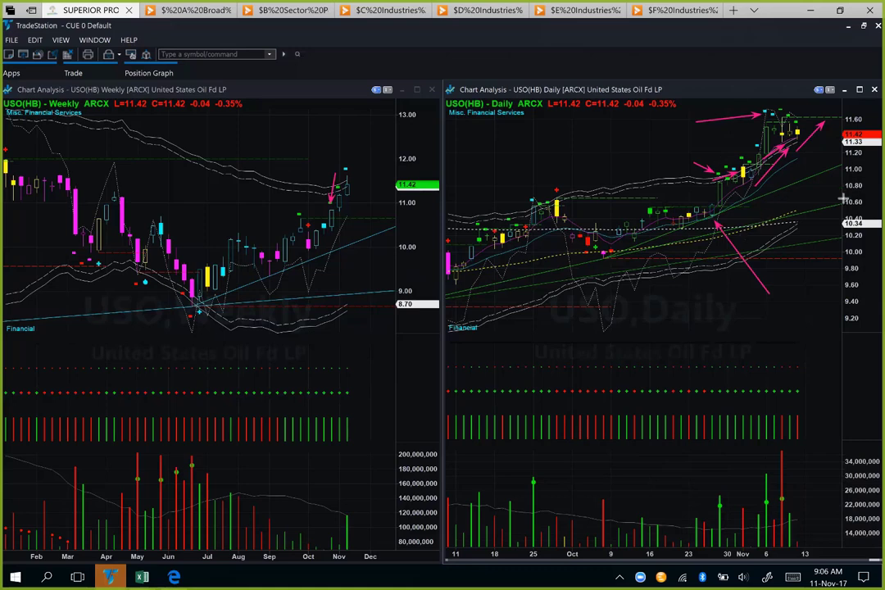
mouse_move(788, 267)
mouse_down()
mouse_move(736, 241)
mouse_move(718, 215)
mouse_up()
Load GLD on both charts and point pink arrows at its late-October daily low and moving-average test
key(Down)
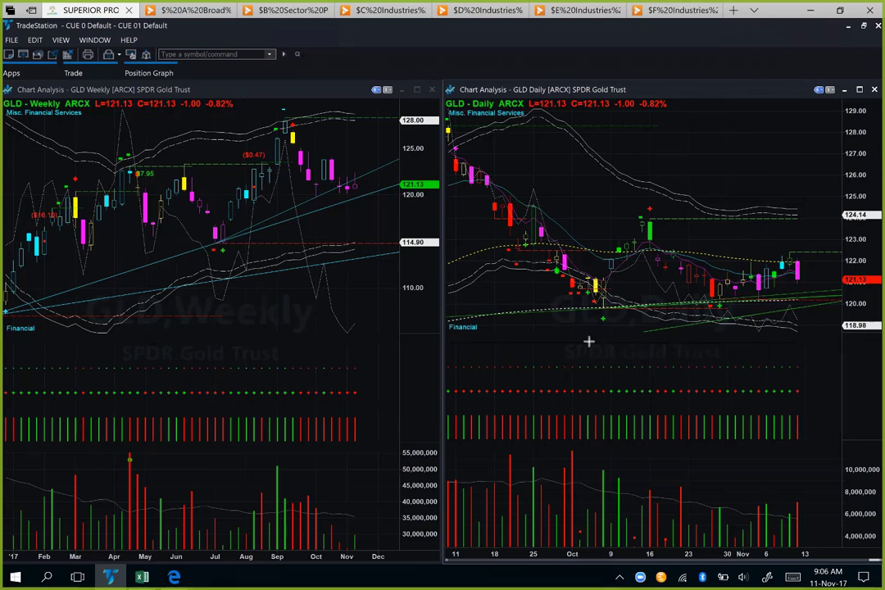
drag(588, 339, 714, 302)
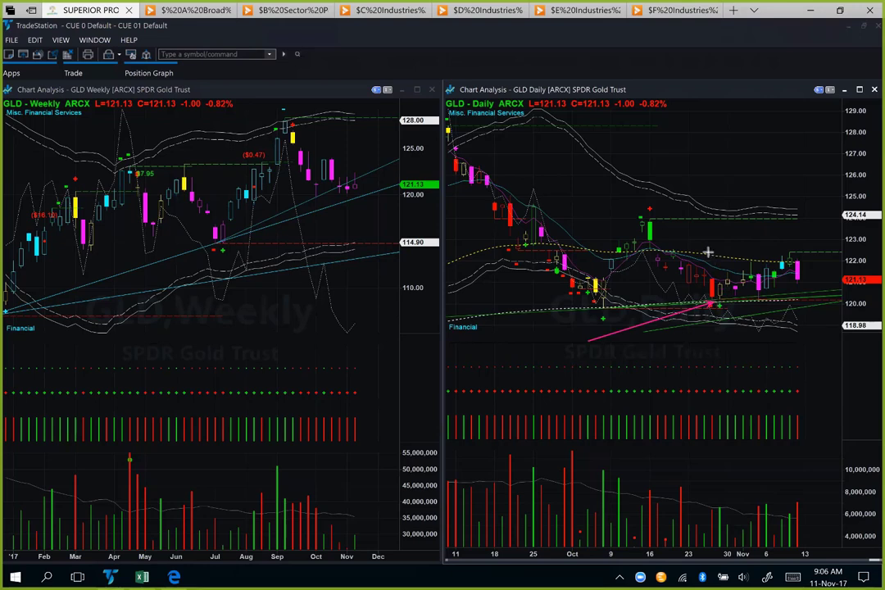
drag(705, 250, 748, 261)
Add pink arrows beside GLD's last daily candles and above its latest weekly candles
drag(771, 266, 783, 253)
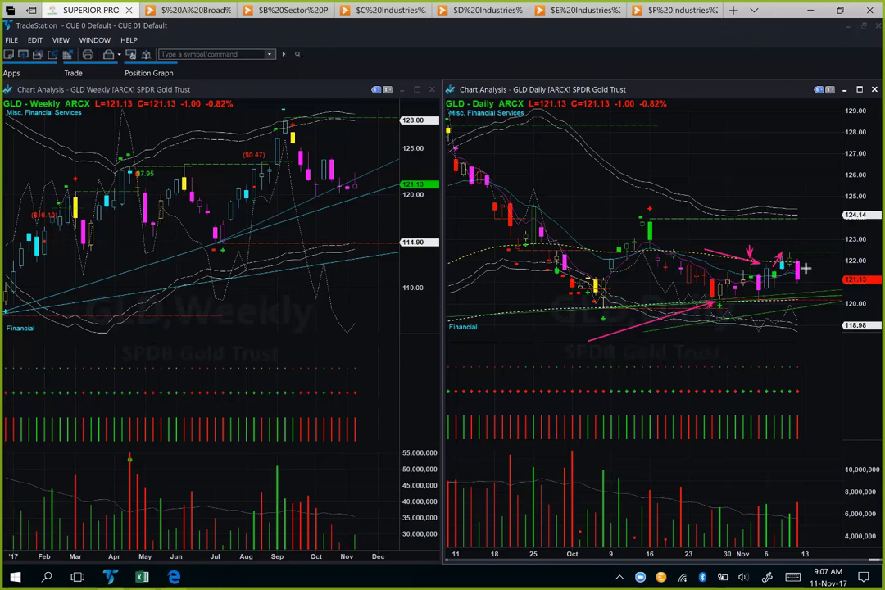
drag(789, 273, 795, 288)
drag(808, 282, 820, 258)
drag(376, 141, 362, 164)
drag(342, 146, 353, 165)
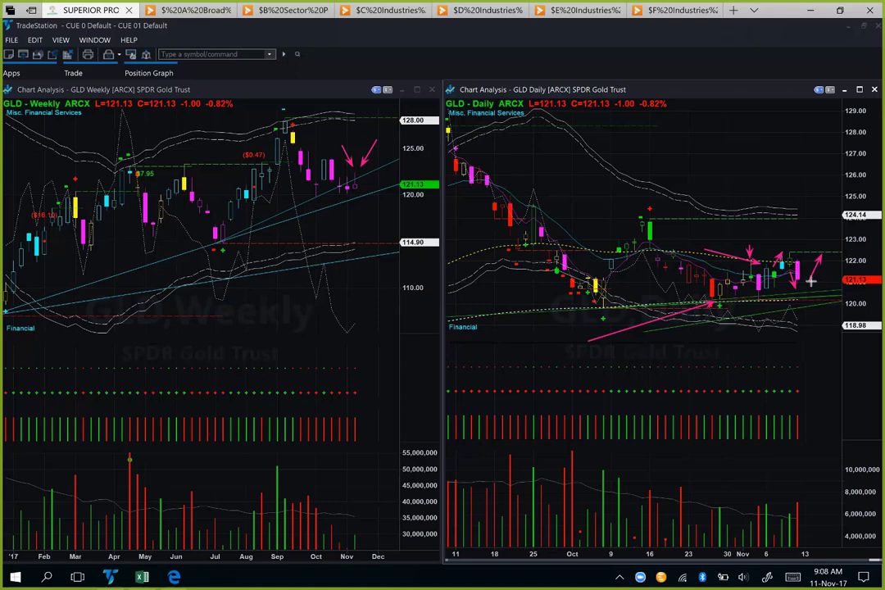
drag(818, 279, 828, 260)
Clear the old arrows and draw new ones at GLD's daily support-line lows and around the last candle
key(Escape)
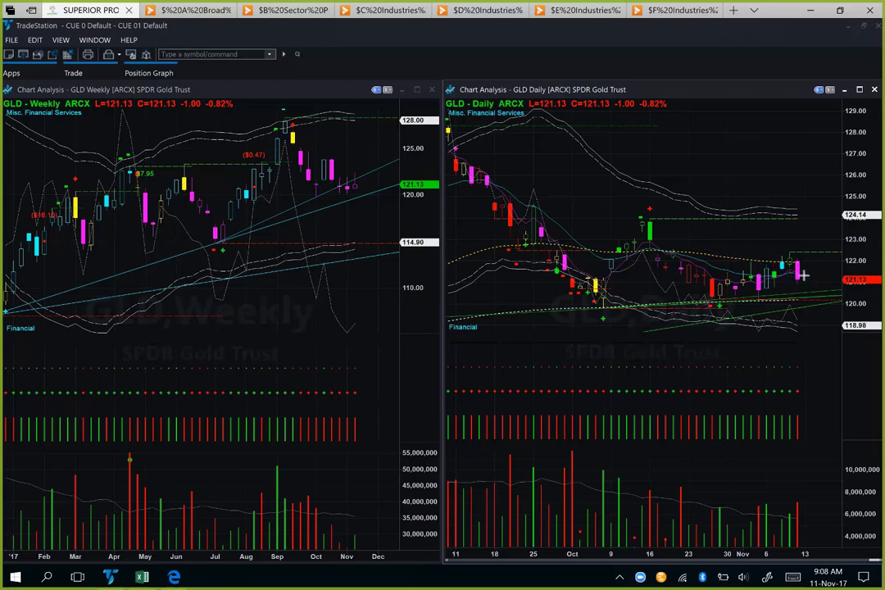
drag(803, 276, 813, 291)
mouse_move(727, 301)
mouse_down()
mouse_move(839, 293)
mouse_move(816, 300)
mouse_move(859, 302)
mouse_up()
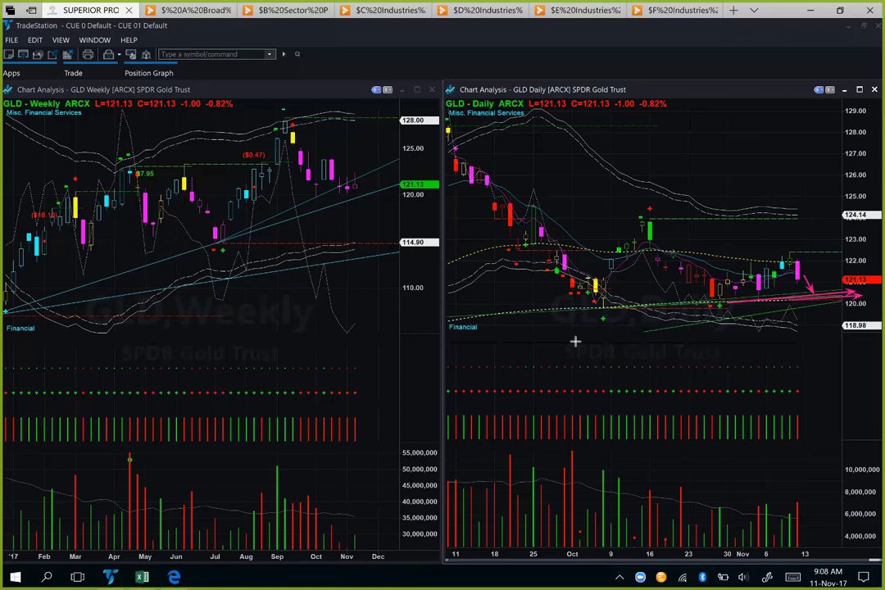
drag(566, 336, 602, 313)
mouse_move(658, 333)
mouse_down()
mouse_move(705, 310)
mouse_move(760, 300)
mouse_up()
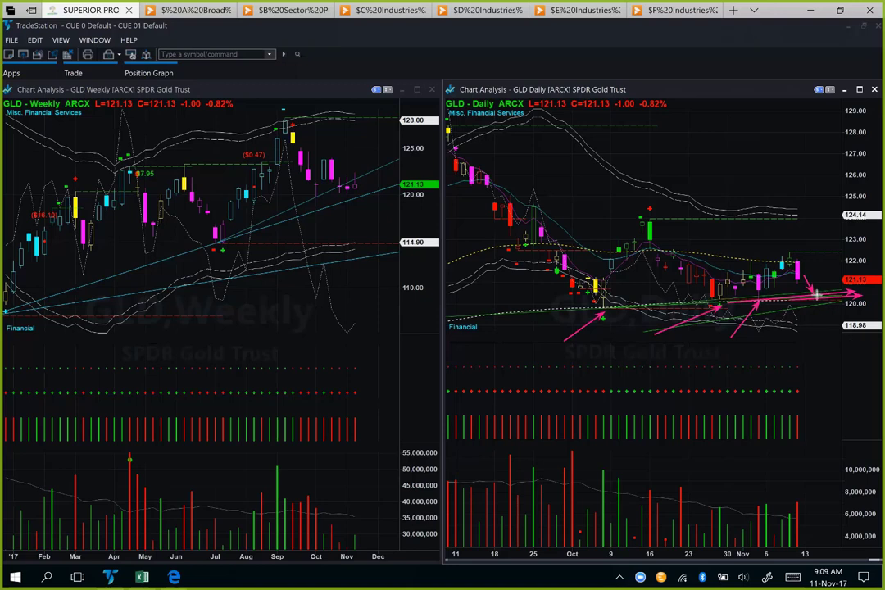
drag(819, 291, 833, 269)
drag(835, 215, 807, 255)
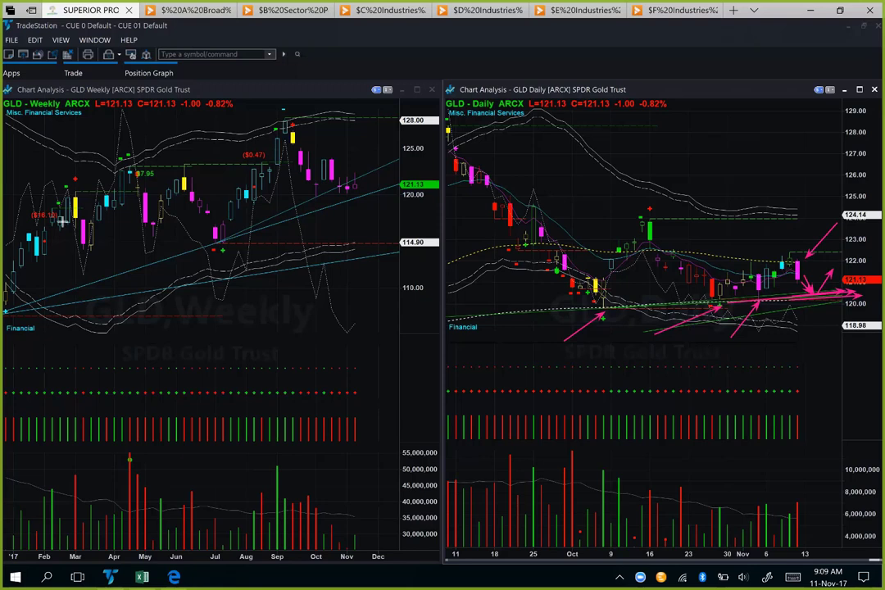
Erase the GLD arrows and bring up the browser's Nasdaq and NYSE weekly chart screencast
key(Escape)
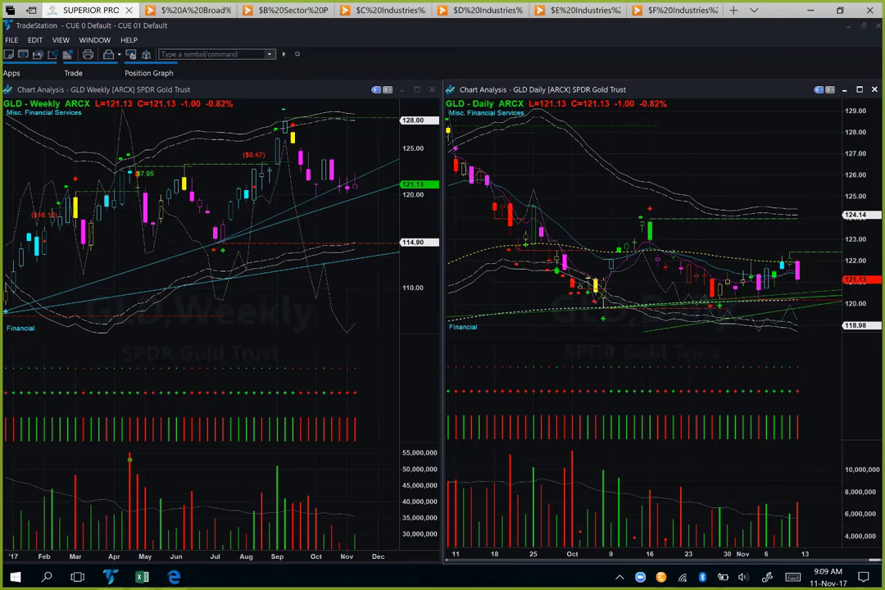
click(186, 9)
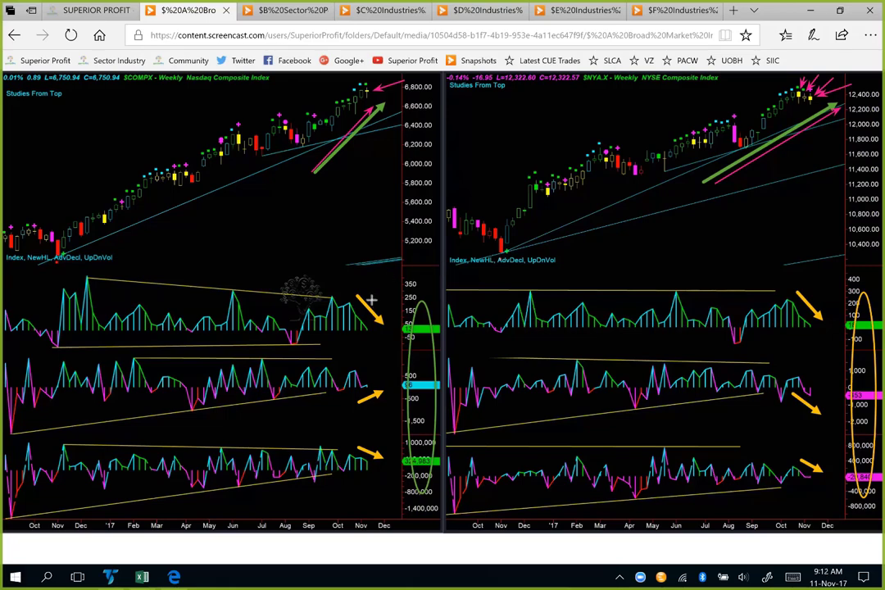
Draw pink arrows at the NYSE chart's low and along the Nasdaq and NYSE indicator tops
drag(463, 249, 485, 254)
drag(592, 246, 510, 261)
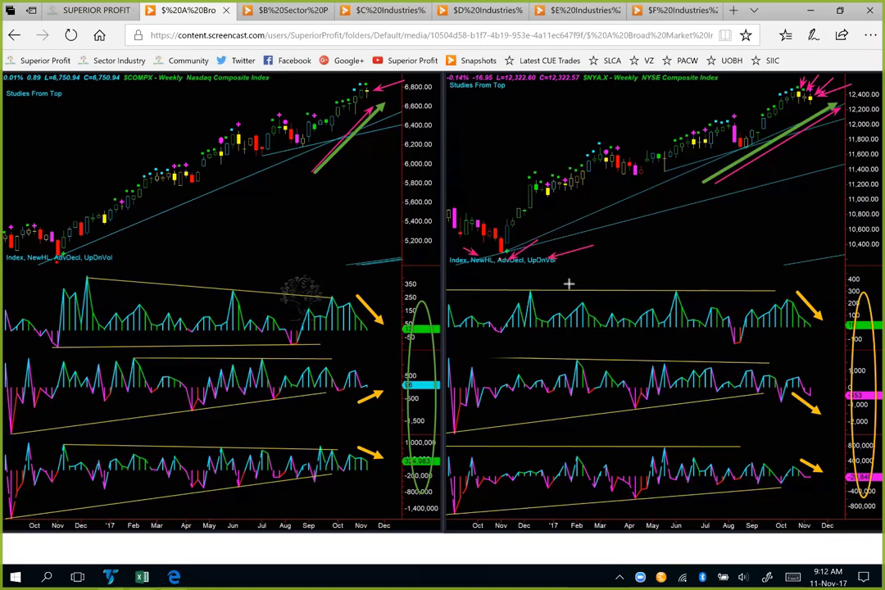
drag(215, 286, 343, 295)
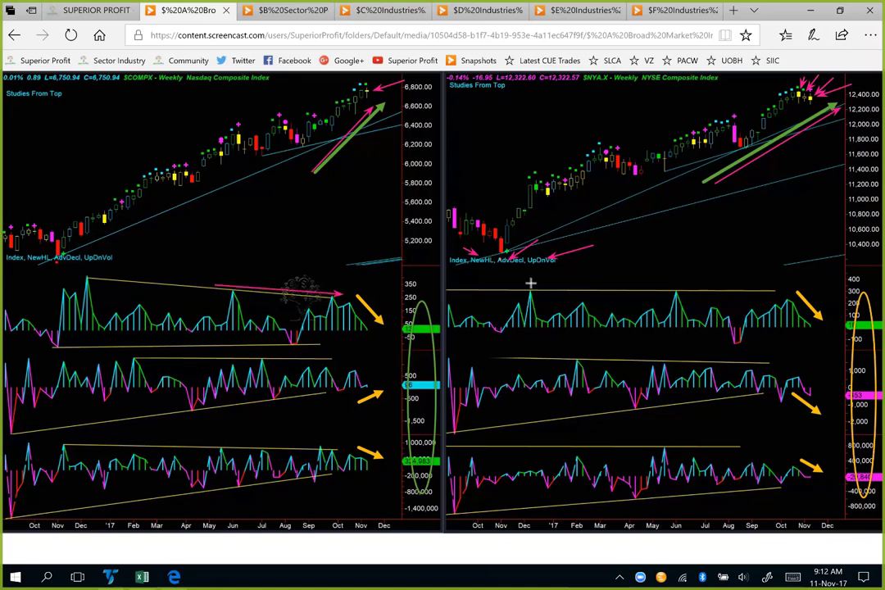
drag(562, 286, 787, 287)
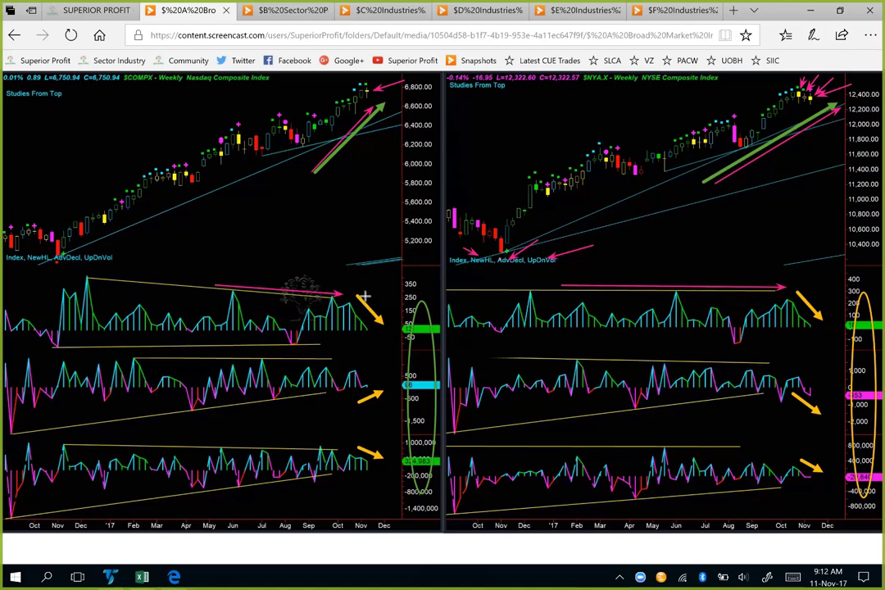
Add pink arrows beside the orange oscillator arrows and along both oscillators' peaks, then return to TradeStation's SPY charts
drag(380, 300, 389, 324)
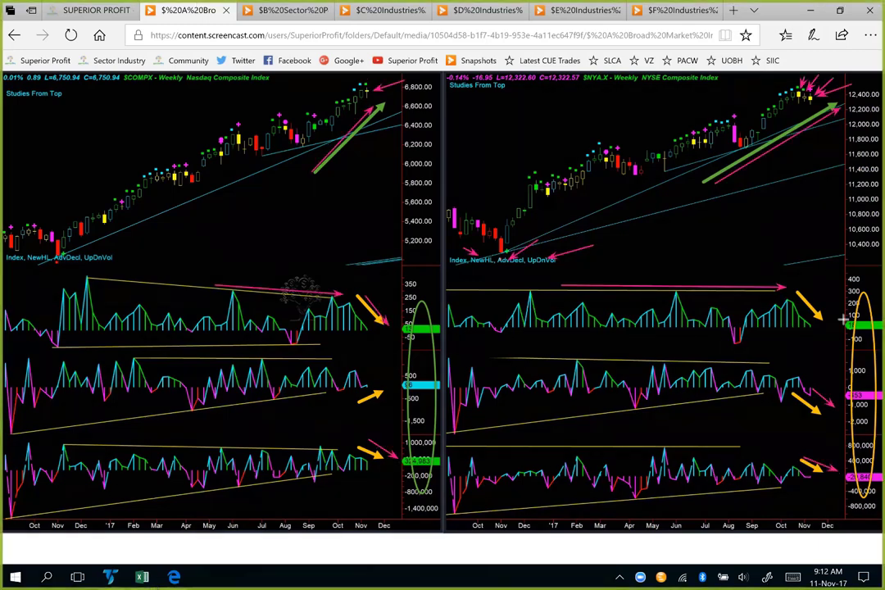
drag(363, 393, 390, 403)
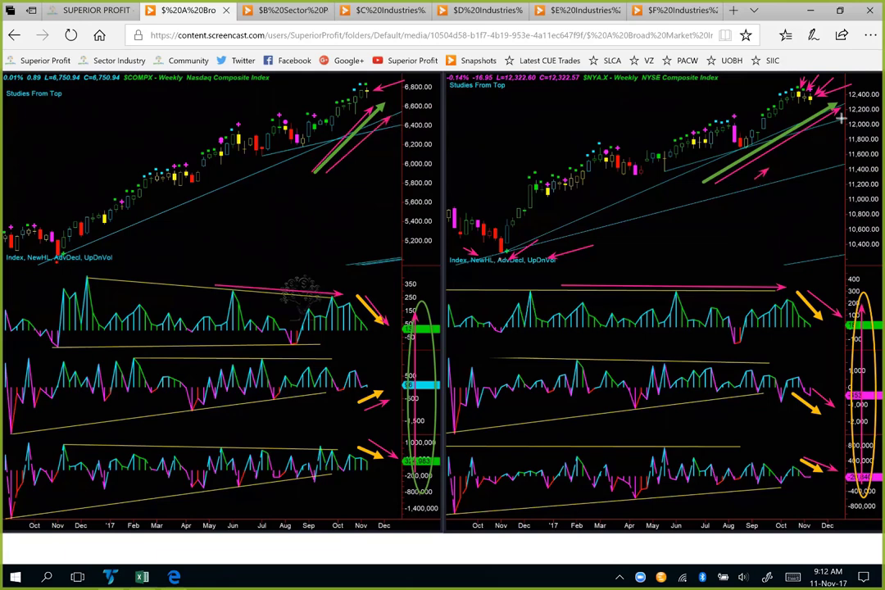
drag(216, 284, 343, 291)
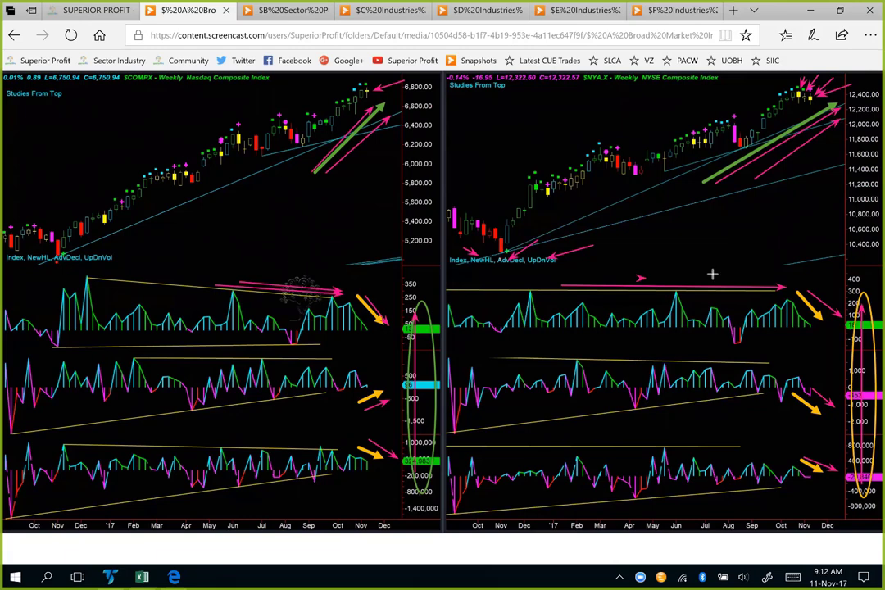
drag(639, 277, 804, 280)
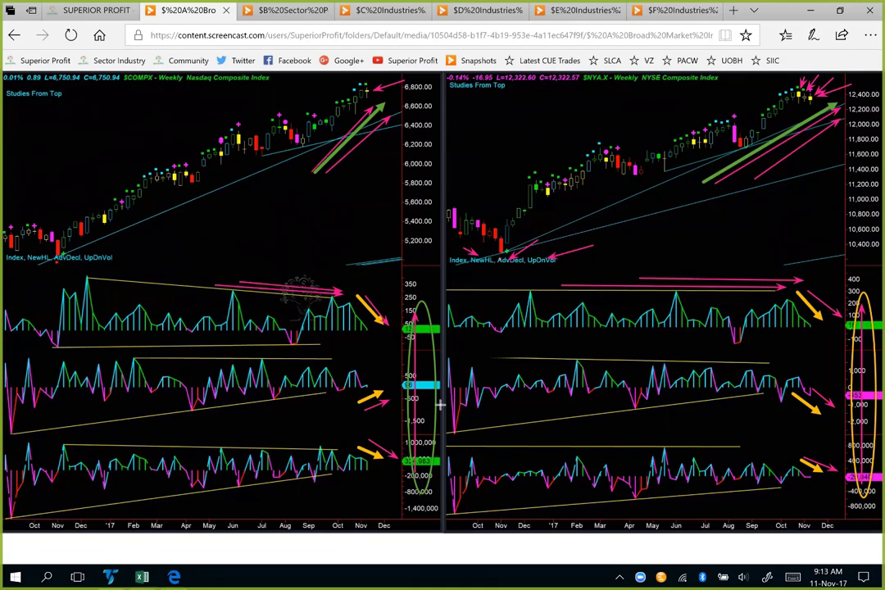
key(alt+Tab)
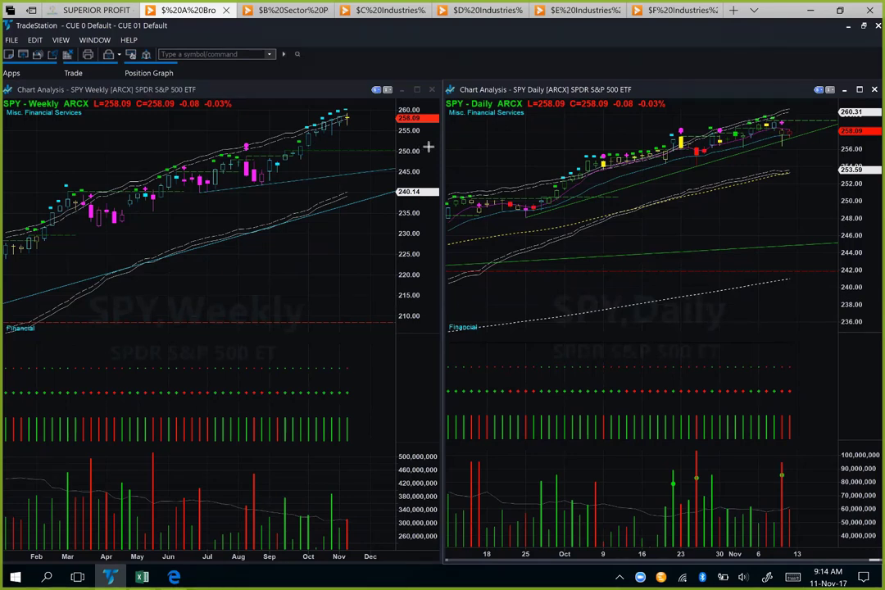
Point pink arrows at SPY's last weekly candles and its recent daily highs and bars, then clear them
drag(360, 121, 429, 145)
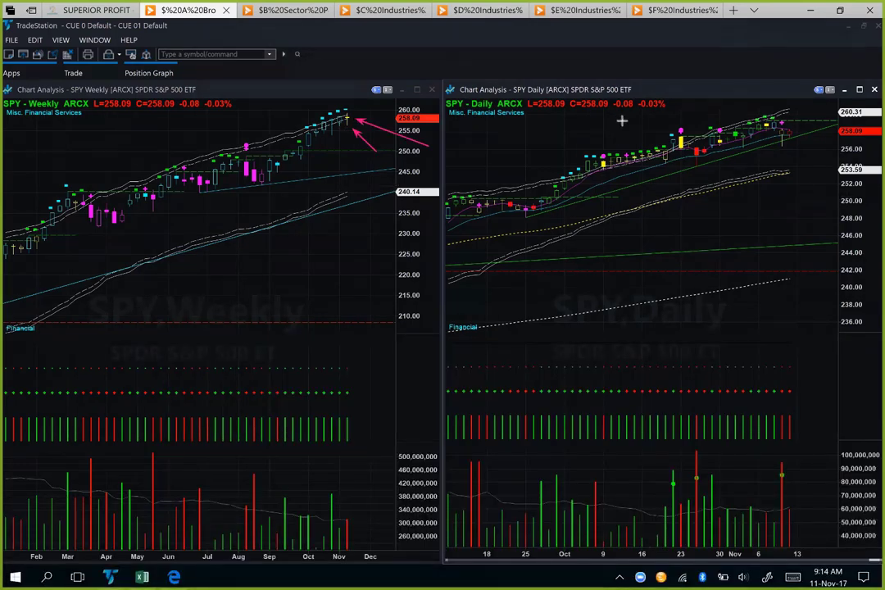
drag(613, 121, 718, 127)
mouse_move(735, 131)
mouse_down()
mouse_move(763, 116)
mouse_move(813, 135)
mouse_up()
drag(821, 187, 785, 149)
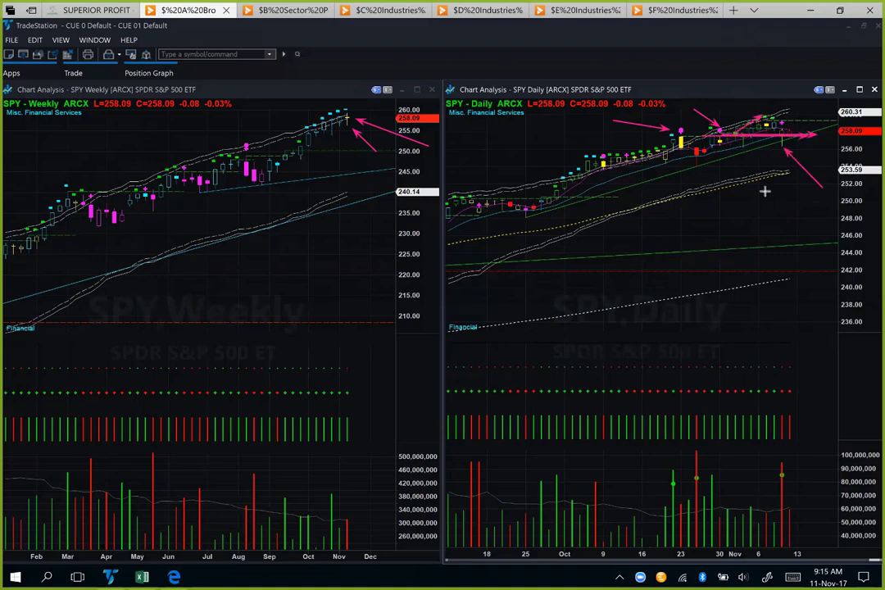
drag(753, 194, 781, 150)
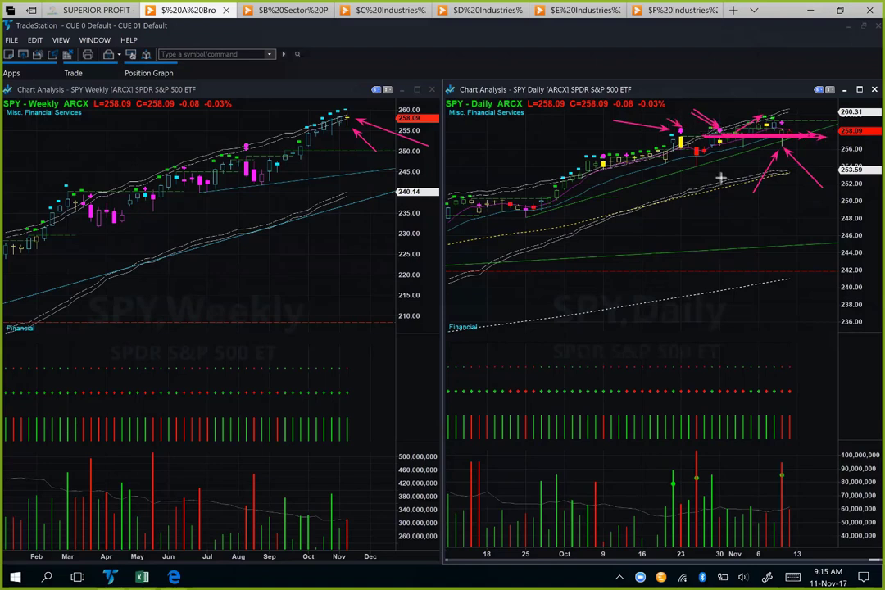
drag(707, 181, 778, 145)
drag(811, 104, 791, 126)
key(Escape)
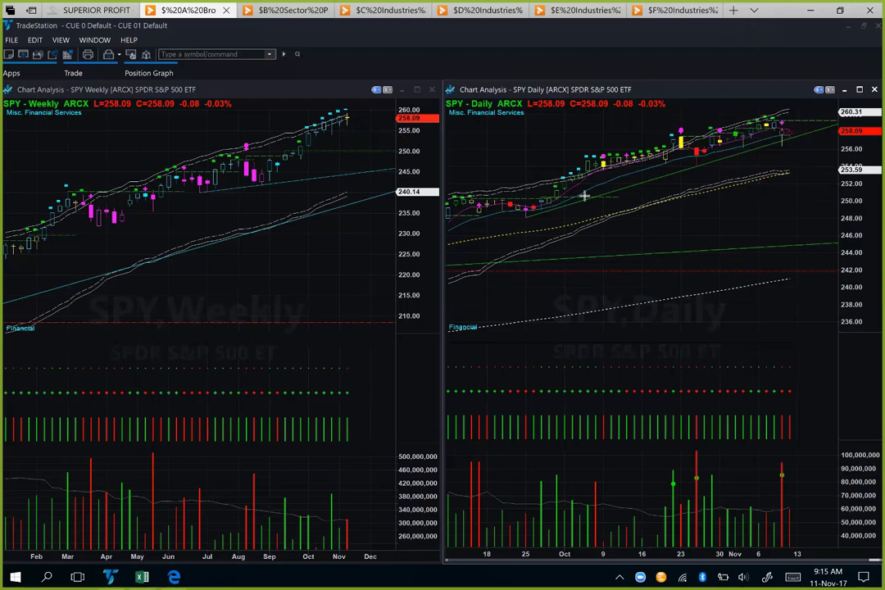
Draw pink arrows along SPY's rising daily support, the latest daily bar and weekly volume bar, then clear them
drag(678, 177, 712, 163)
drag(762, 150, 808, 137)
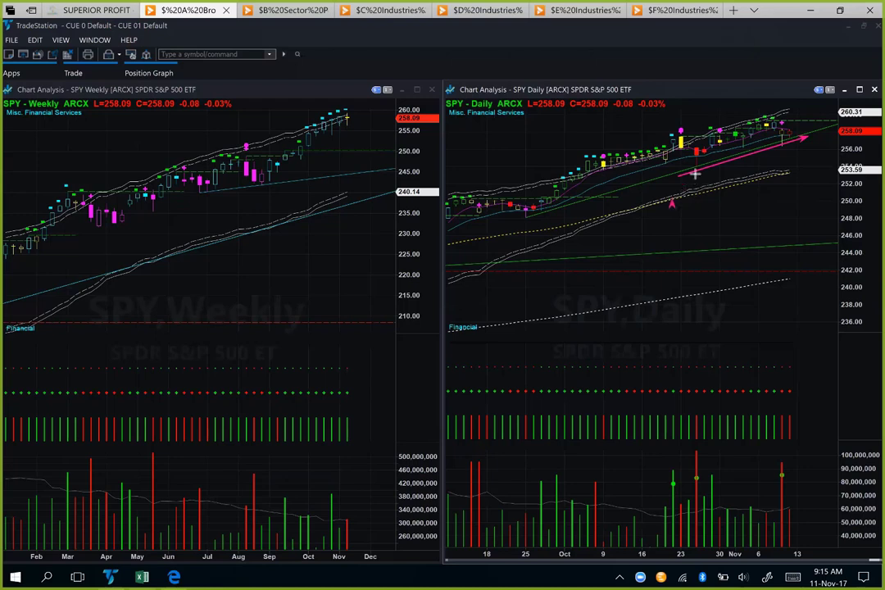
drag(672, 205, 800, 189)
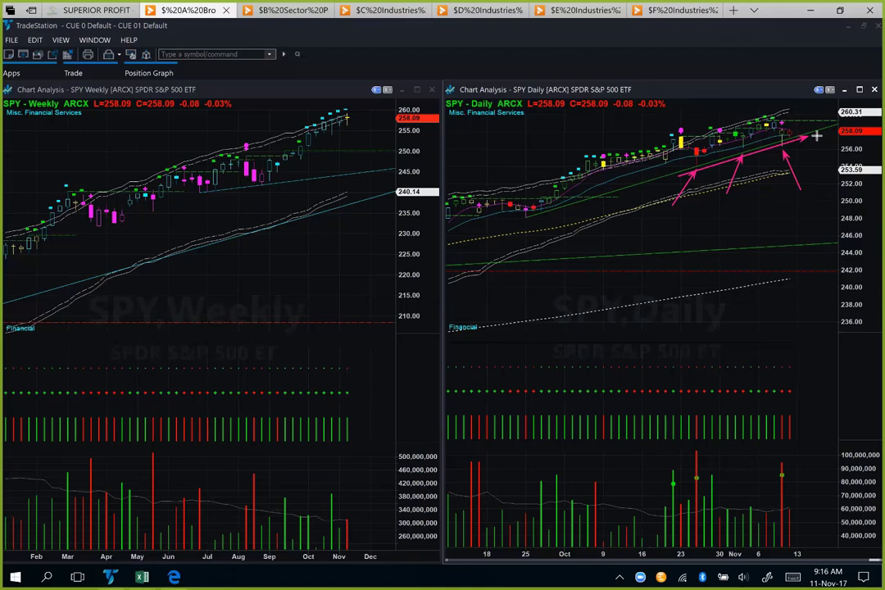
drag(828, 153, 796, 141)
drag(367, 448, 349, 511)
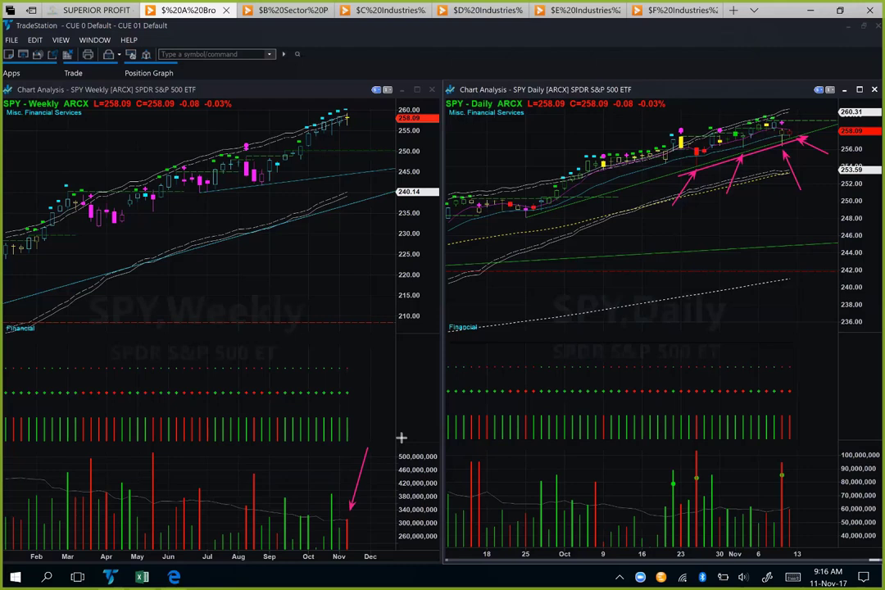
drag(816, 424, 785, 465)
key(Escape)
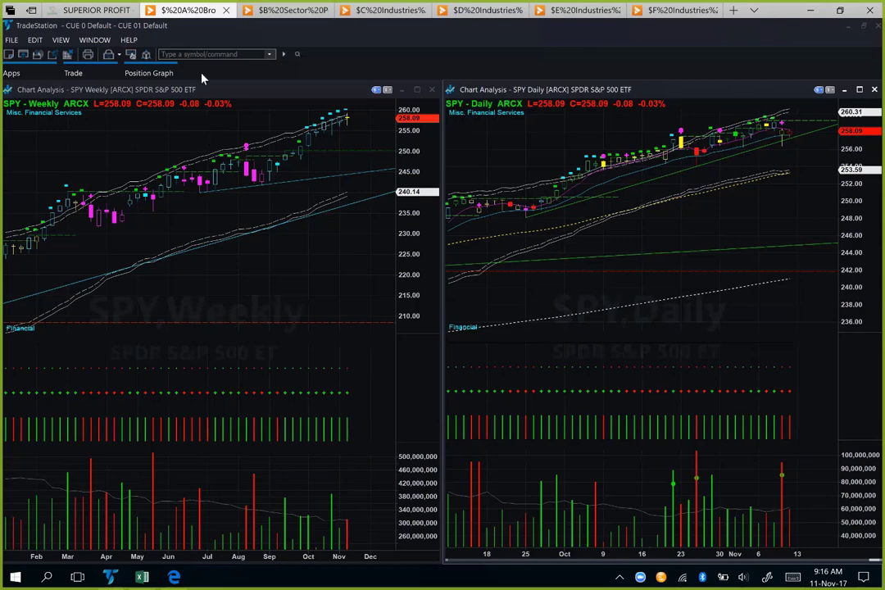
Load DIA on both charts and mark its last weekly bar and recent daily bars with pink arrows
text(DIA)
key(Return)
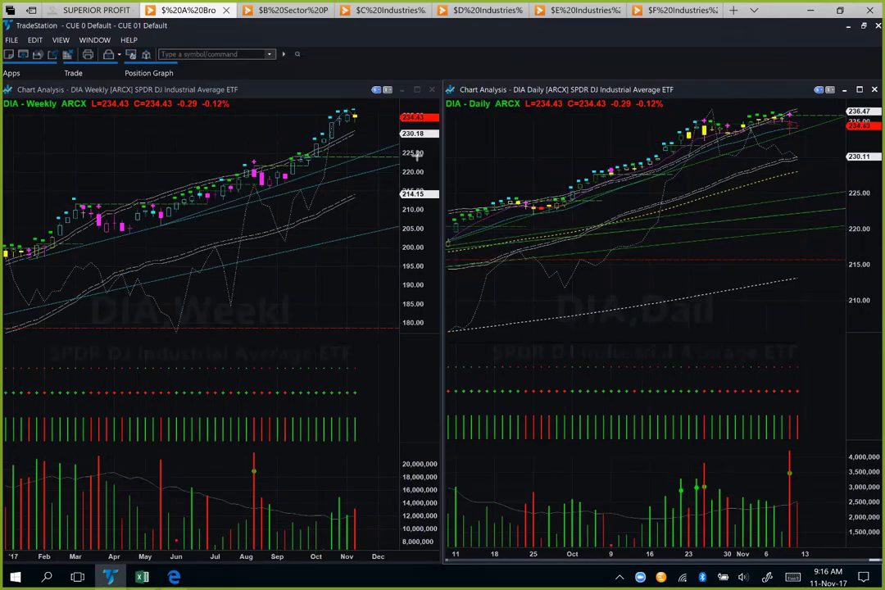
drag(408, 153, 363, 122)
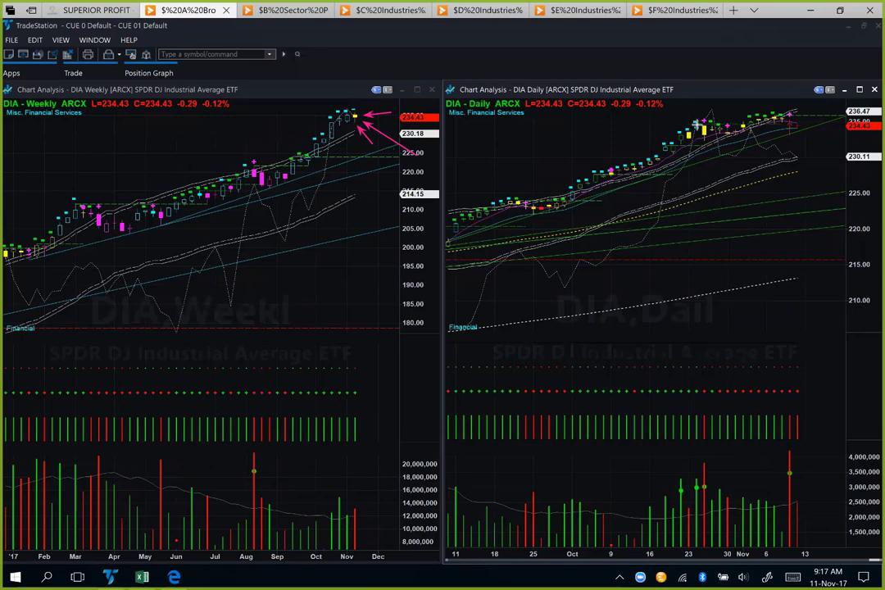
drag(703, 121, 791, 123)
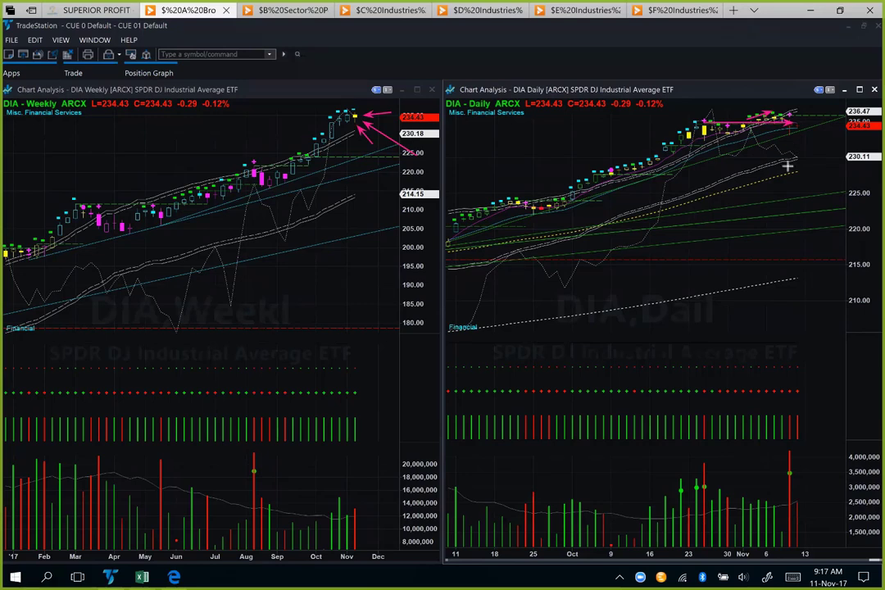
drag(746, 202, 788, 140)
drag(835, 158, 799, 133)
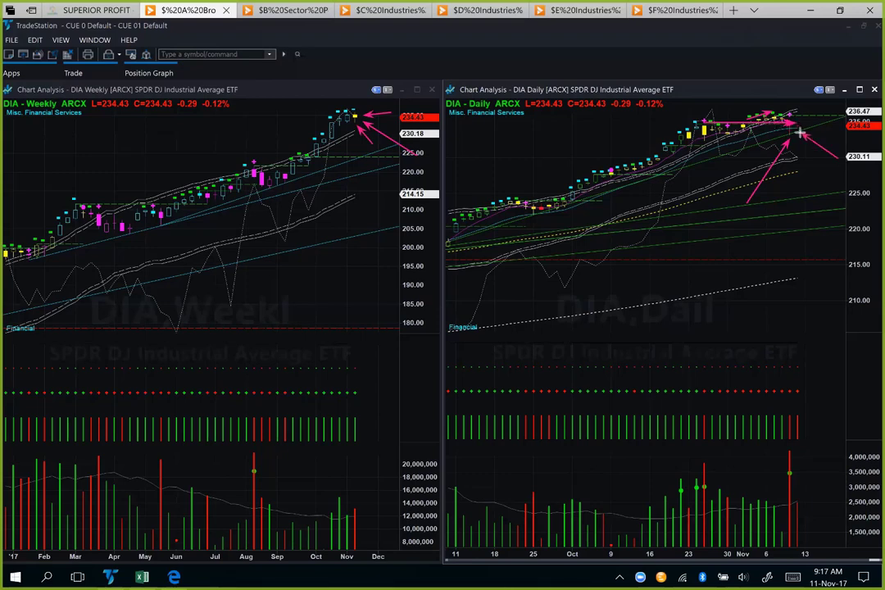
key(Escape)
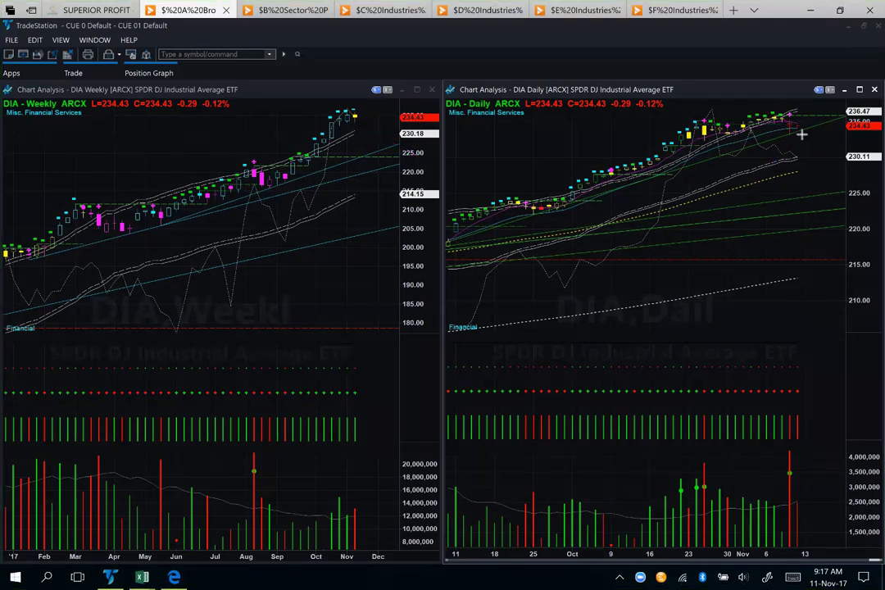
key(ctrl+z)
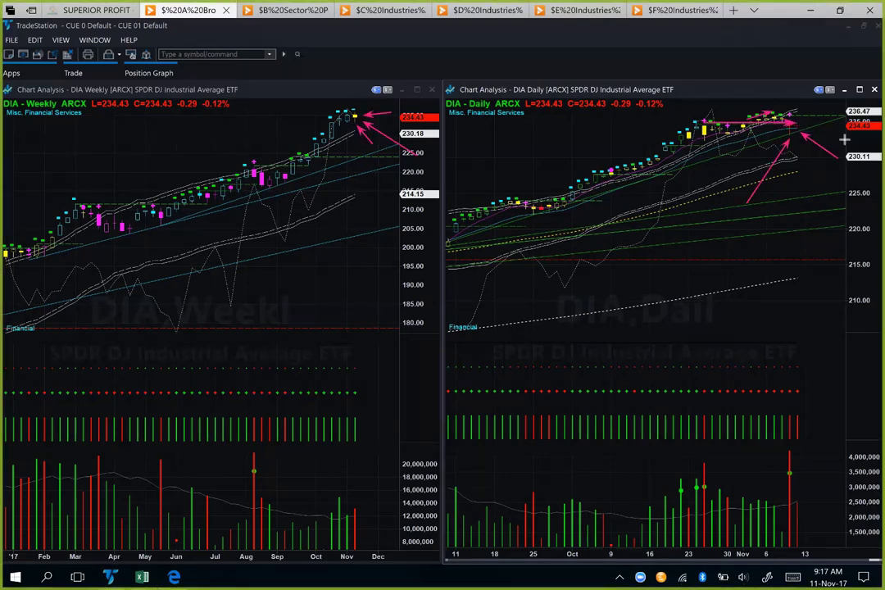
Point pink arrows at DIA's latest daily price, tall volume bar, rising trend and 230.11, then load QQQ
drag(844, 140, 803, 125)
drag(821, 395, 793, 447)
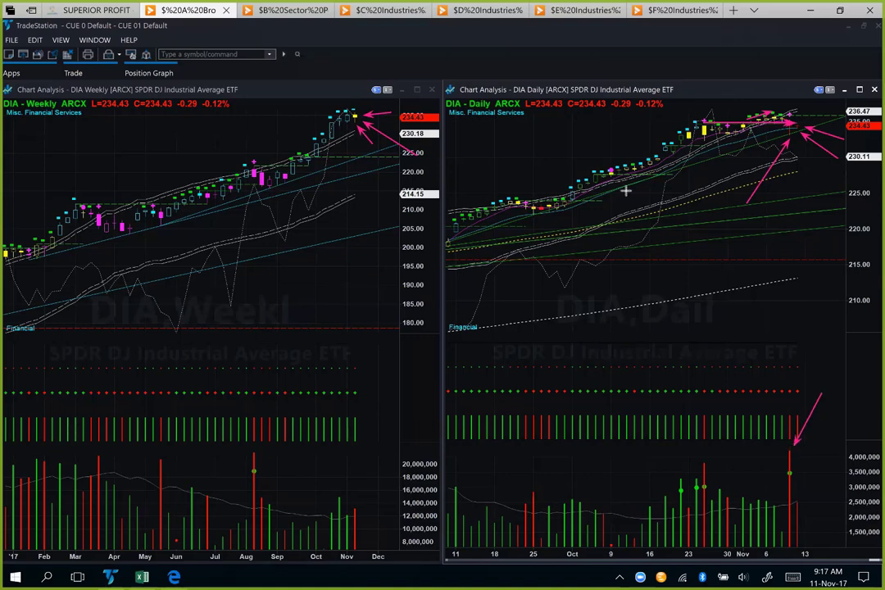
drag(621, 190, 834, 125)
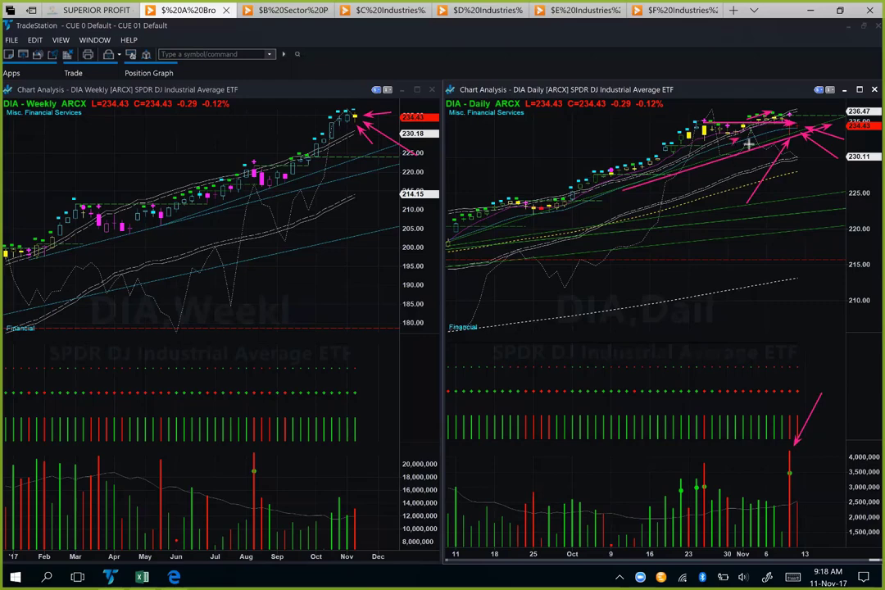
drag(737, 141, 799, 158)
key(Down)
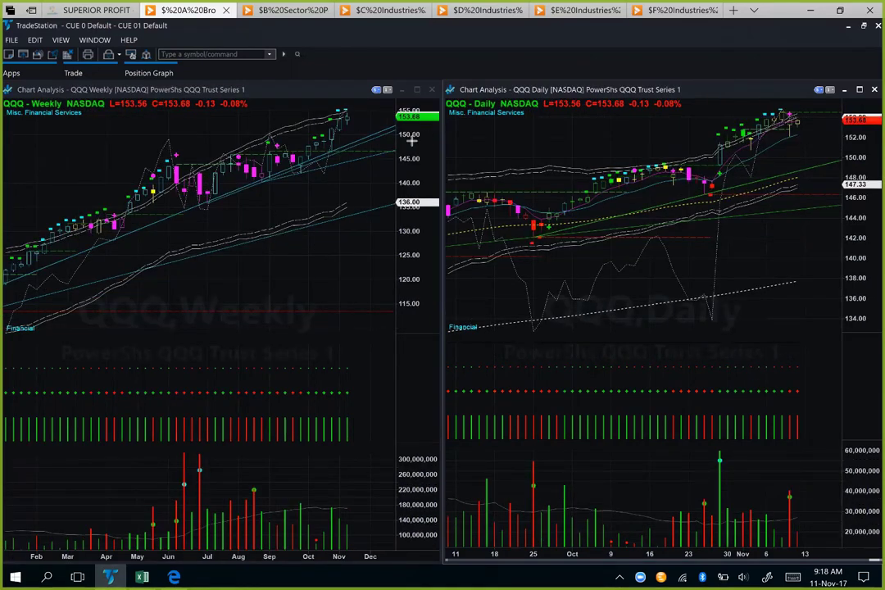
Draw pink arrows at QQQ's recent weekly highs and along the daily uptrend
drag(426, 163, 353, 121)
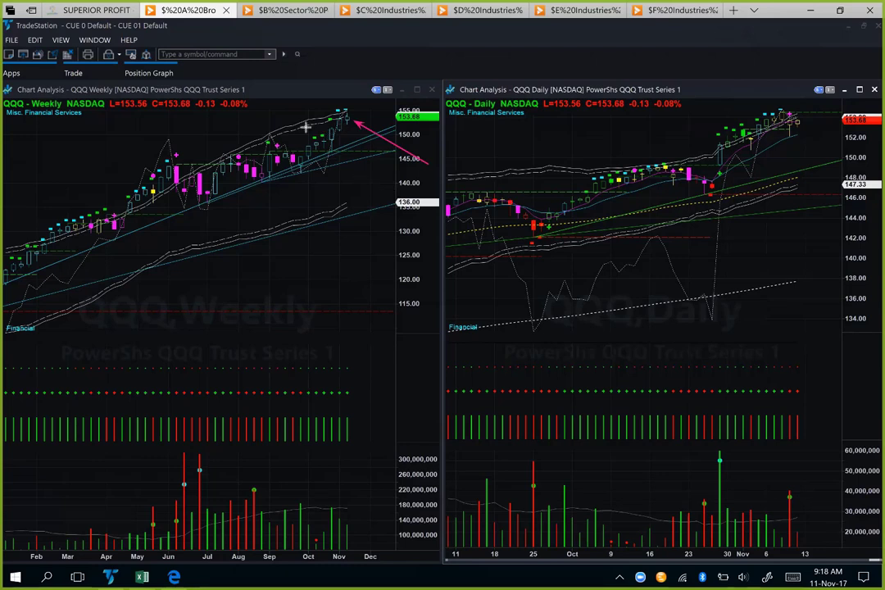
drag(296, 114, 333, 111)
drag(675, 208, 720, 188)
drag(776, 164, 817, 137)
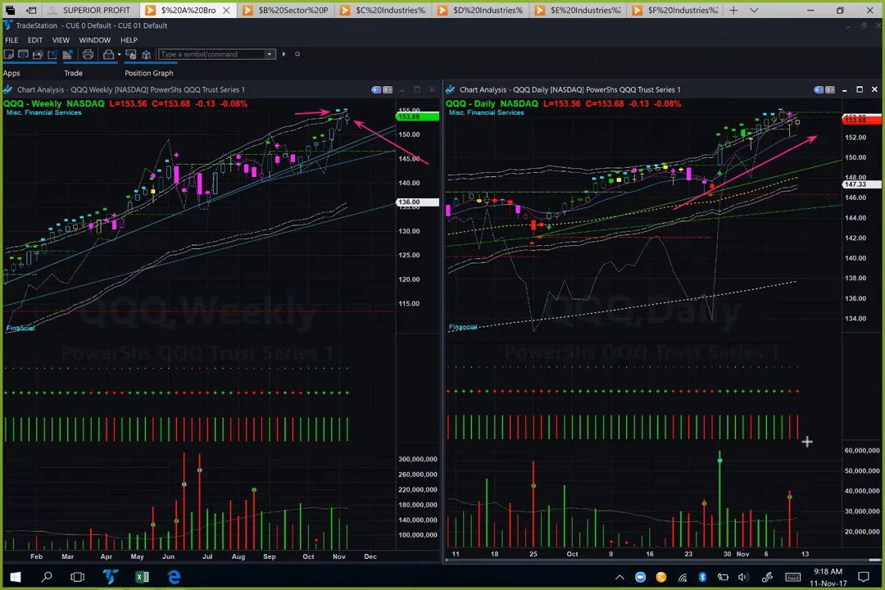
Mark QQQ's latest daily volume bar and candle with arrows, then advance both charts to IWM
drag(807, 444, 793, 487)
mouse_move(765, 244)
mouse_down()
mouse_move(768, 188)
mouse_move(791, 140)
mouse_move(782, 129)
mouse_move(800, 128)
mouse_up()
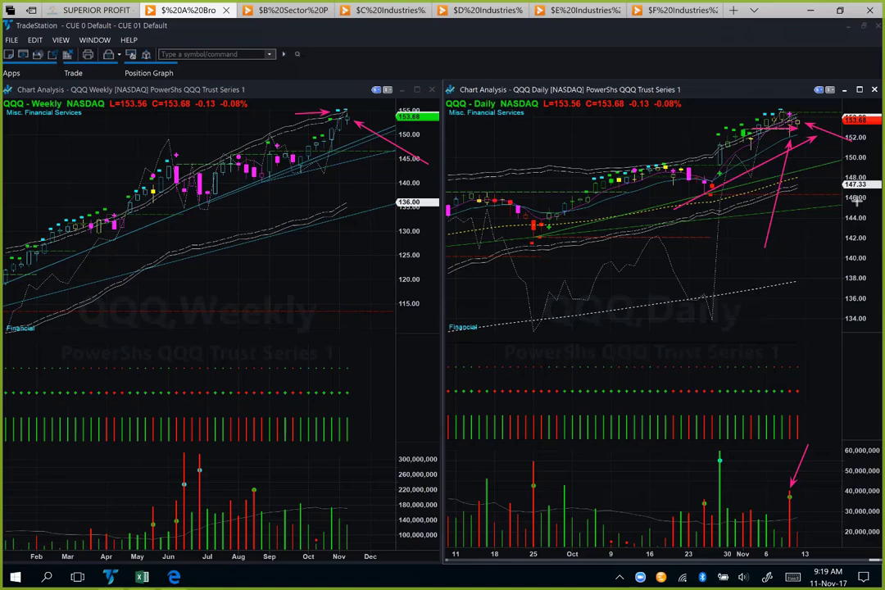
key(Down)
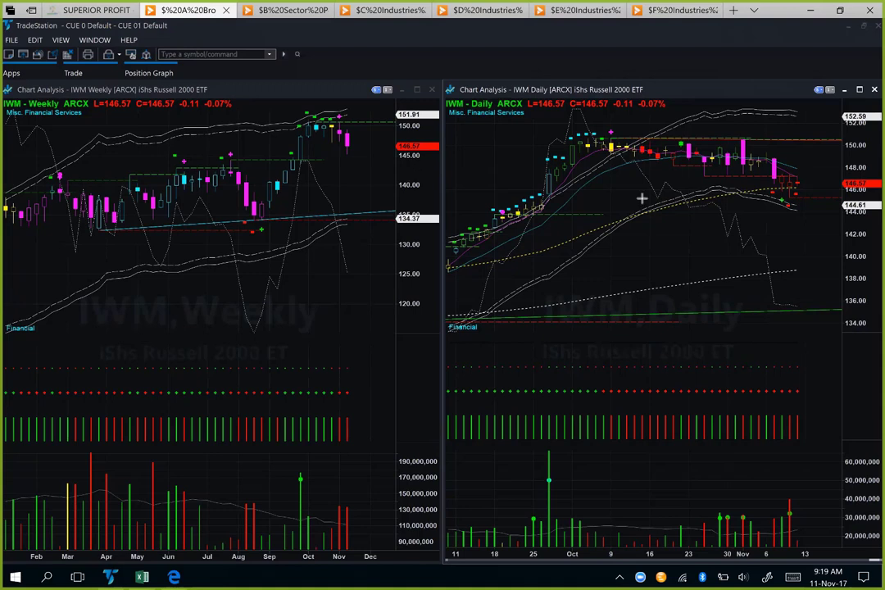
Mark IWM's October daily high, a long drop toward 136, and two November downtrend arrows
drag(662, 110, 591, 131)
mouse_move(622, 163)
mouse_down()
mouse_move(658, 229)
mouse_move(752, 250)
mouse_move(787, 300)
mouse_up()
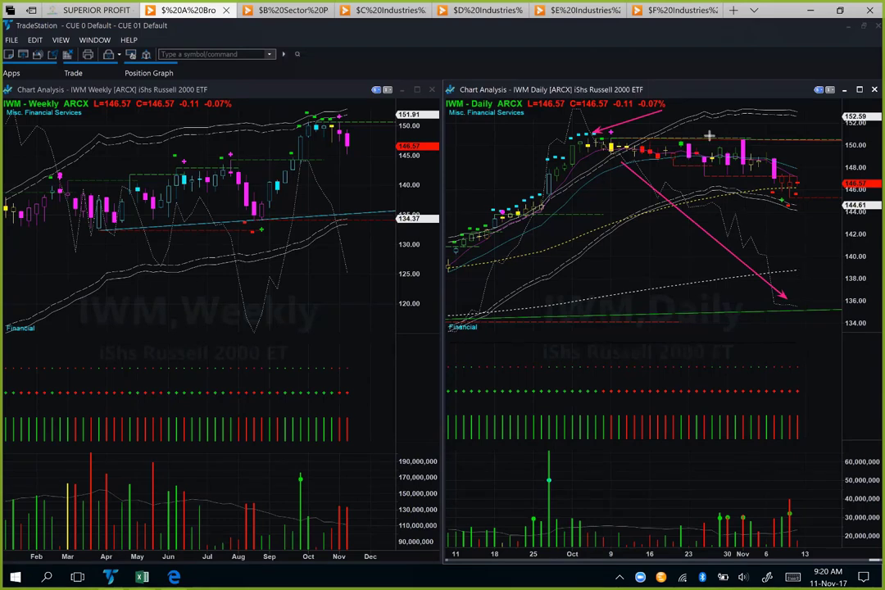
drag(686, 175, 805, 203)
drag(723, 127, 816, 173)
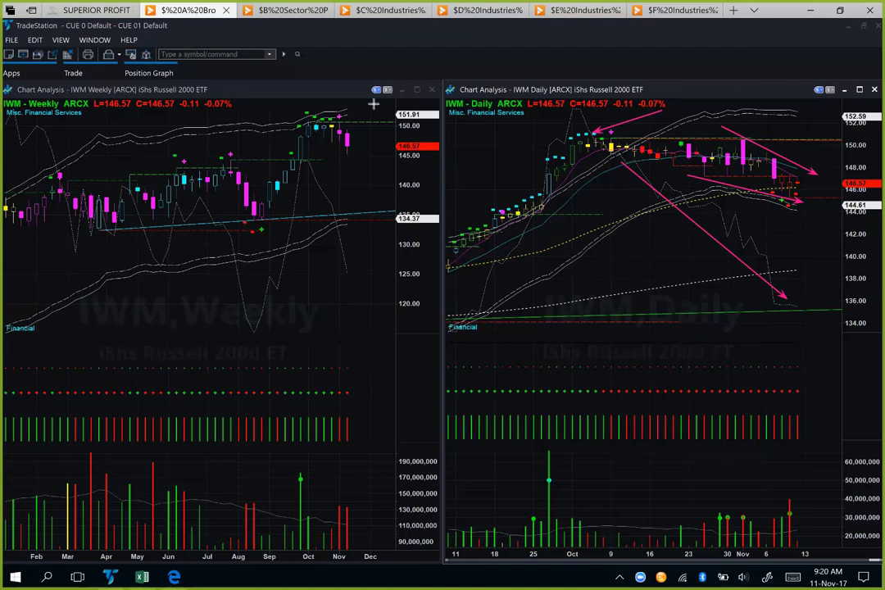
Point arrows at IWM's latest weekly candles, recent daily price and last volume bar
drag(373, 104, 355, 129)
drag(709, 205, 789, 192)
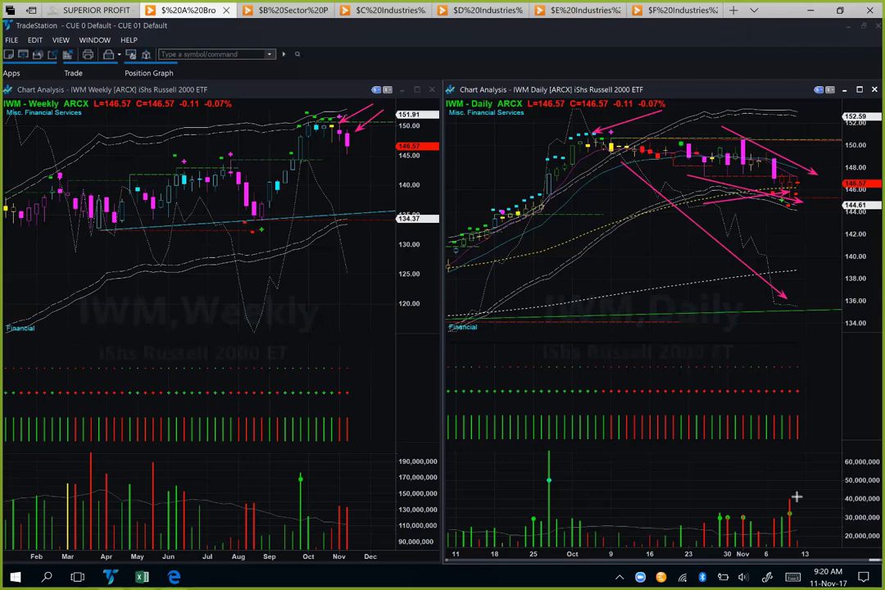
drag(795, 498, 816, 449)
Add two arrows at IWM's latest daily candle, then show the $B Sector Performance chart
drag(818, 241, 793, 200)
drag(825, 154, 807, 169)
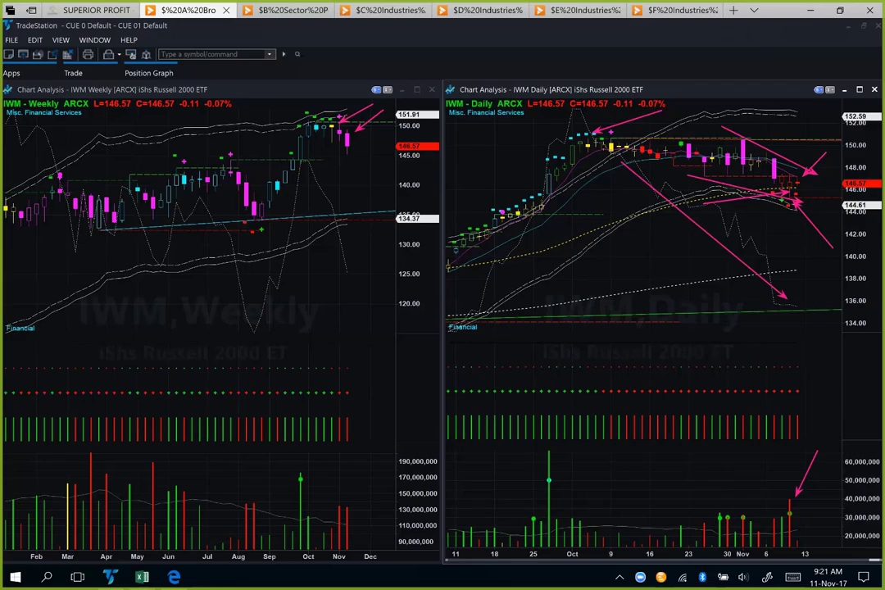
click(291, 9)
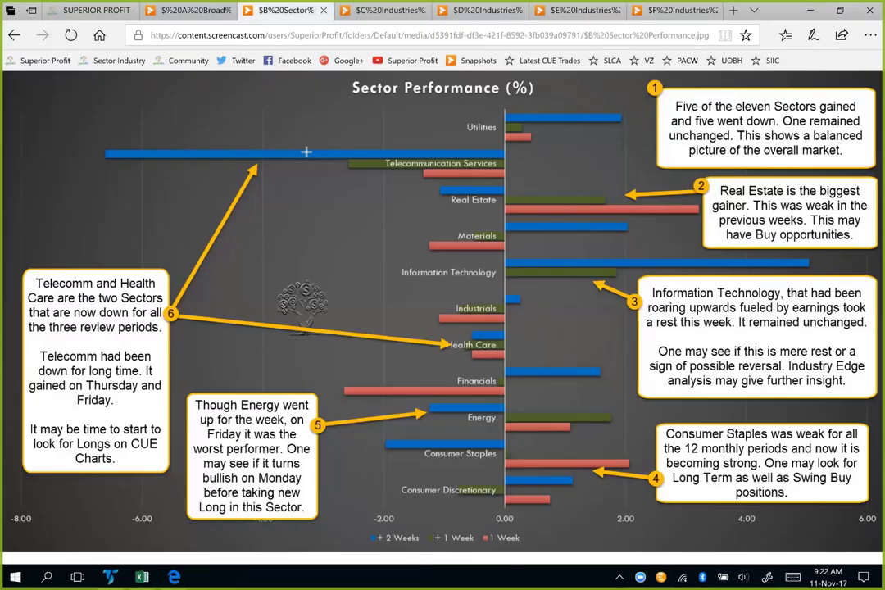
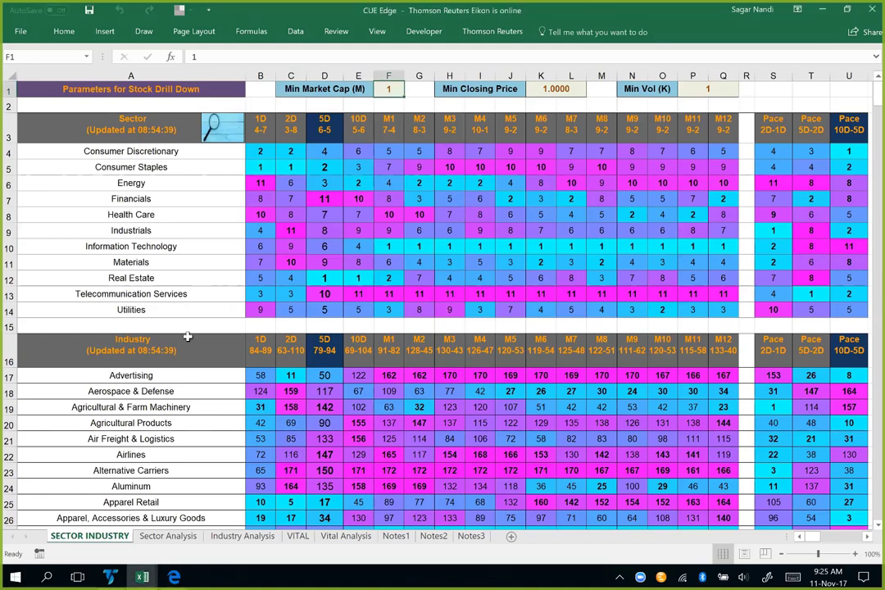
drag(155, 375, 139, 502)
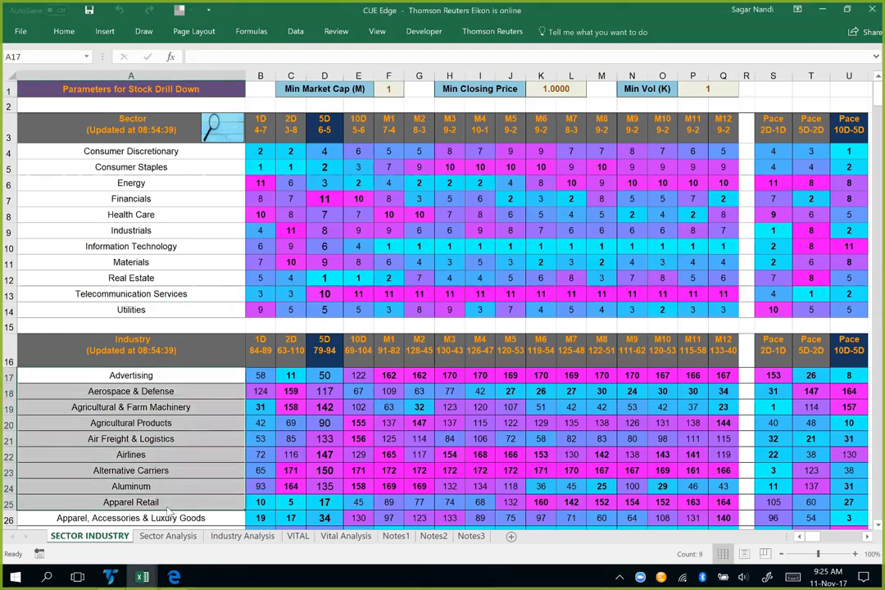
drag(388, 127, 727, 137)
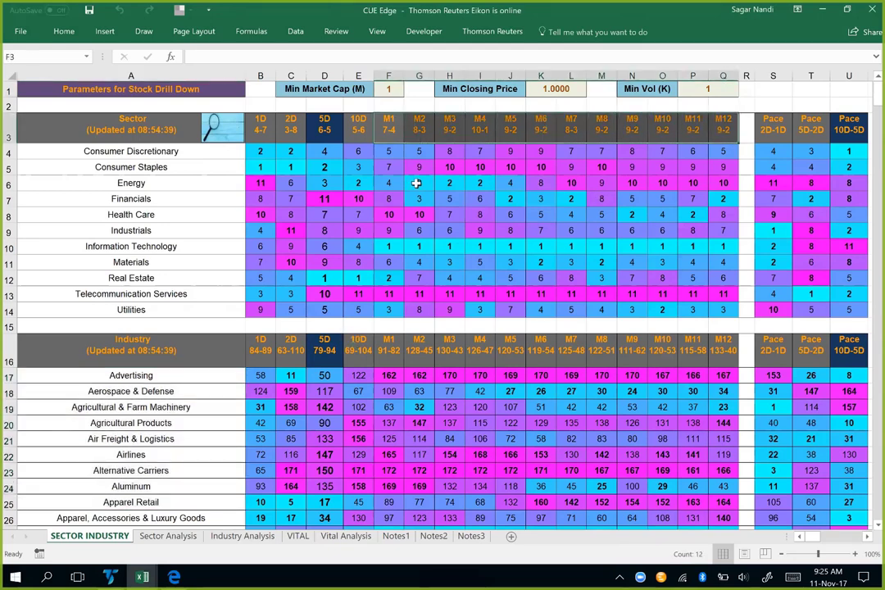
drag(358, 132, 262, 131)
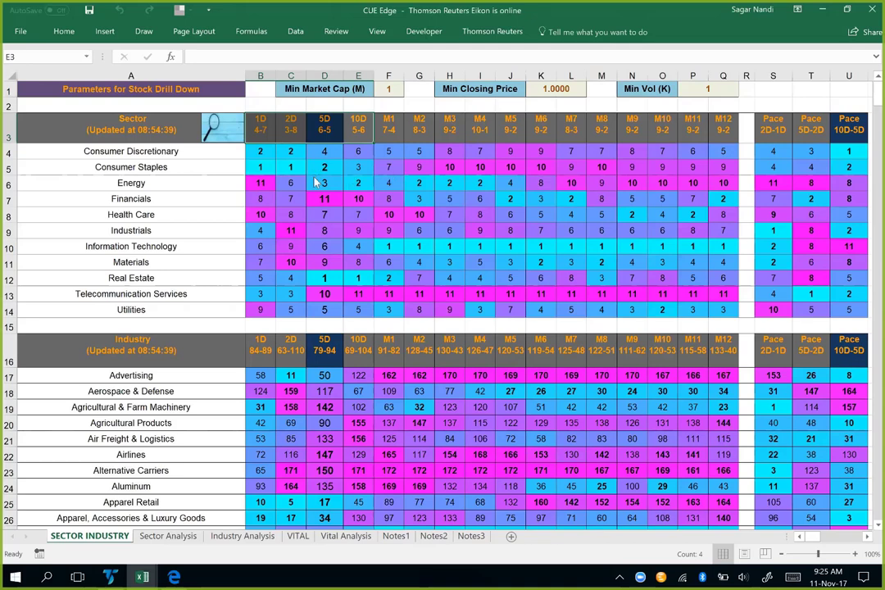
click(289, 166)
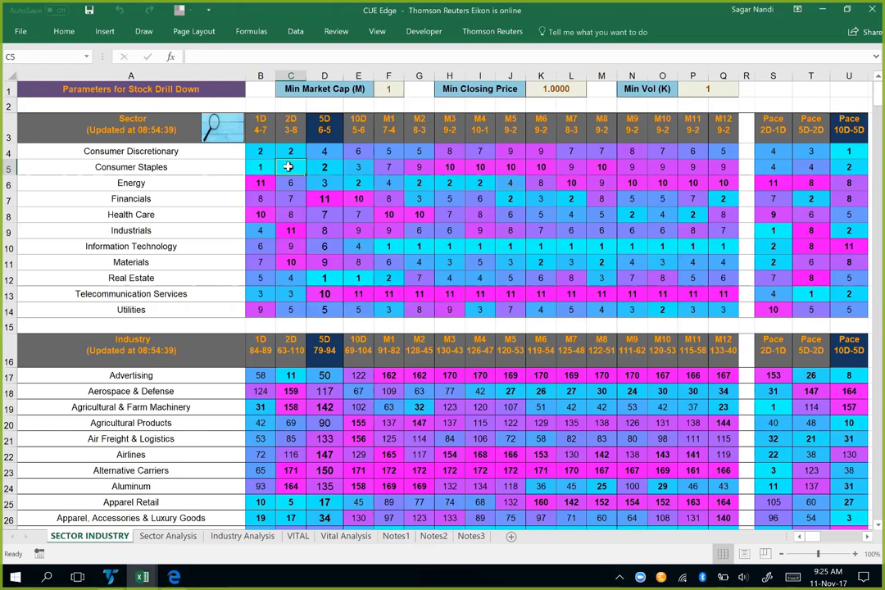
click(294, 230)
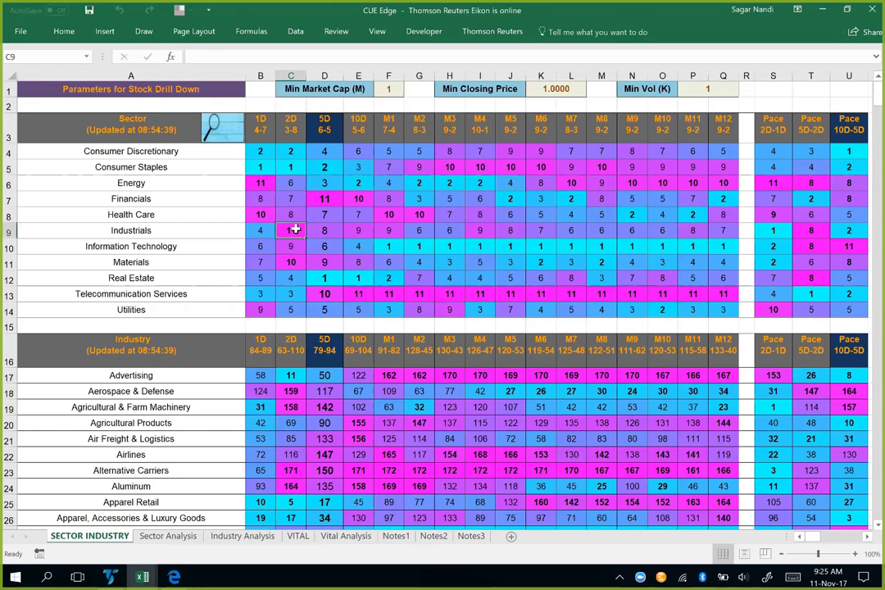
click(291, 168)
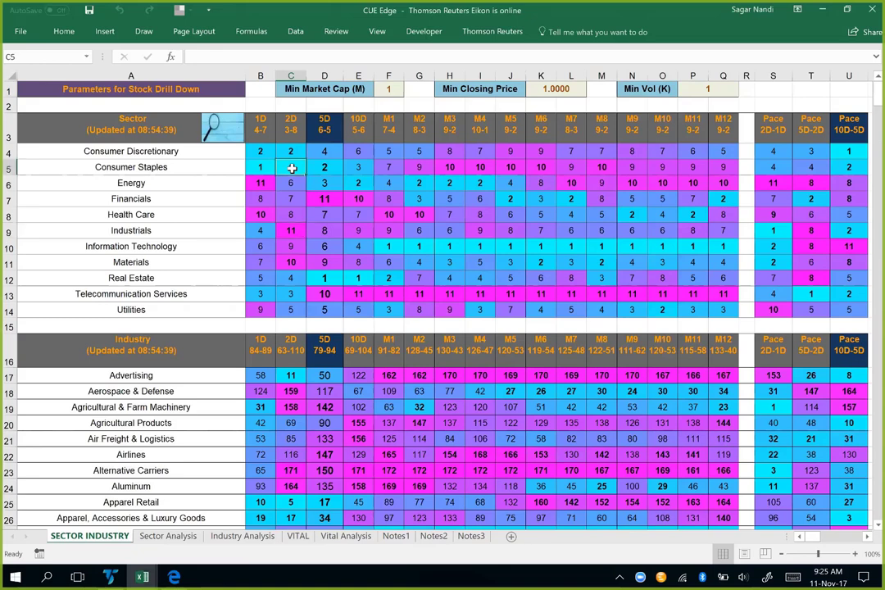
click(292, 230)
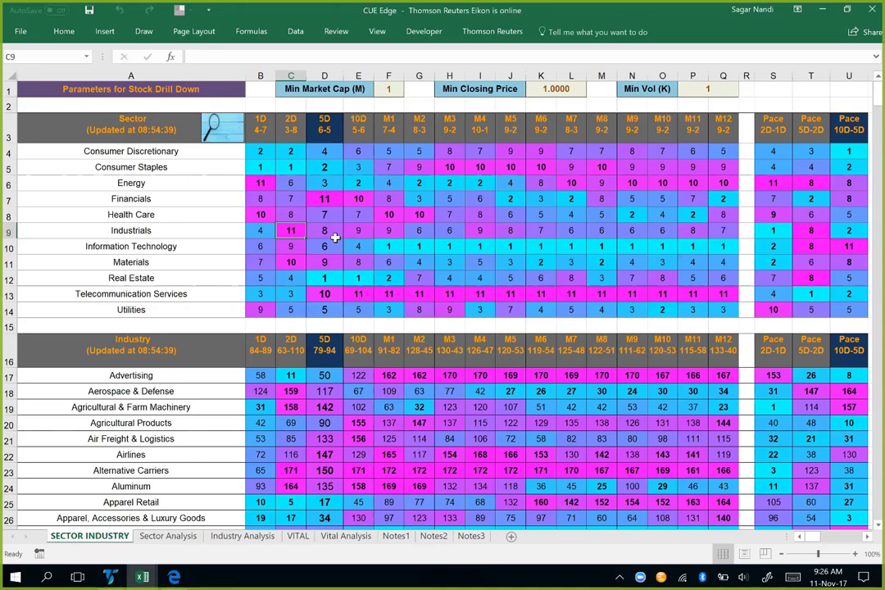
click(324, 125)
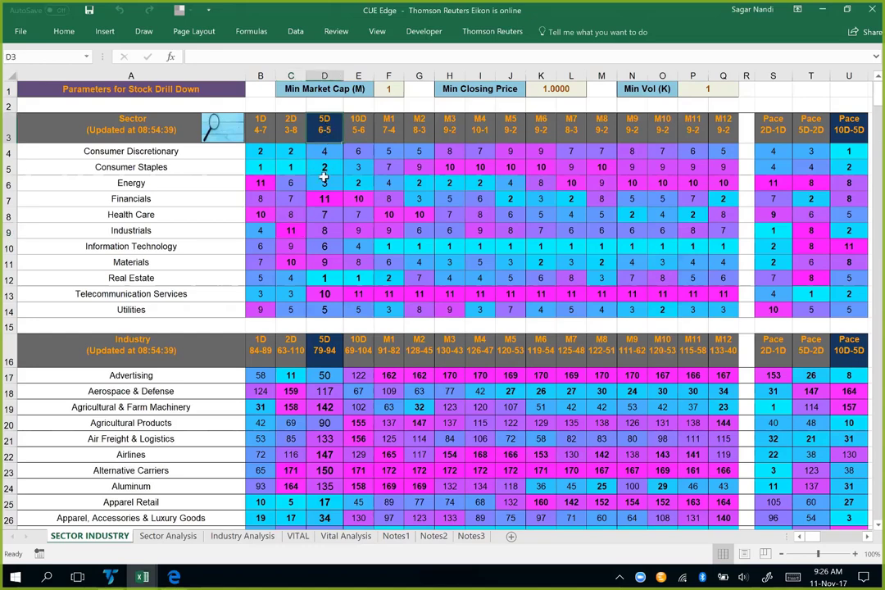
drag(324, 177, 327, 510)
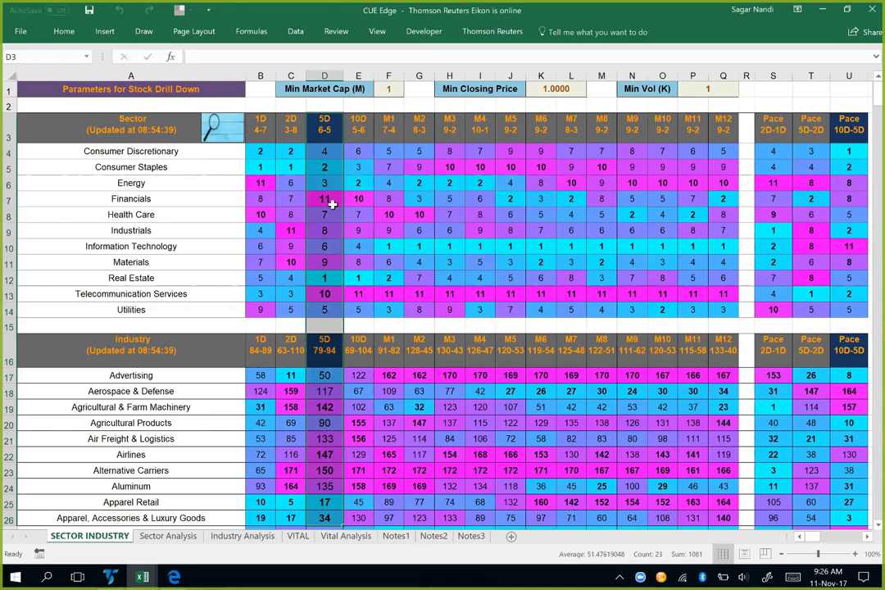
click(326, 278)
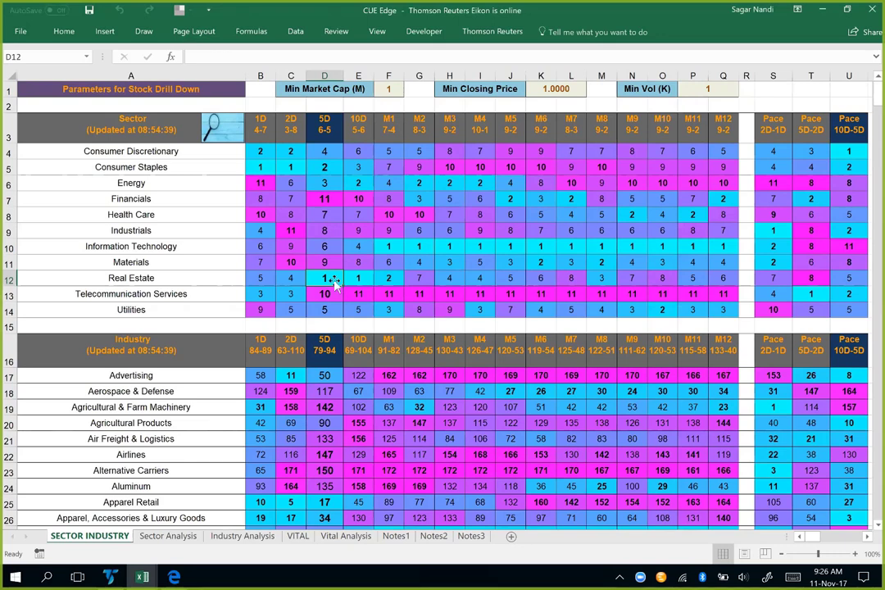
click(325, 200)
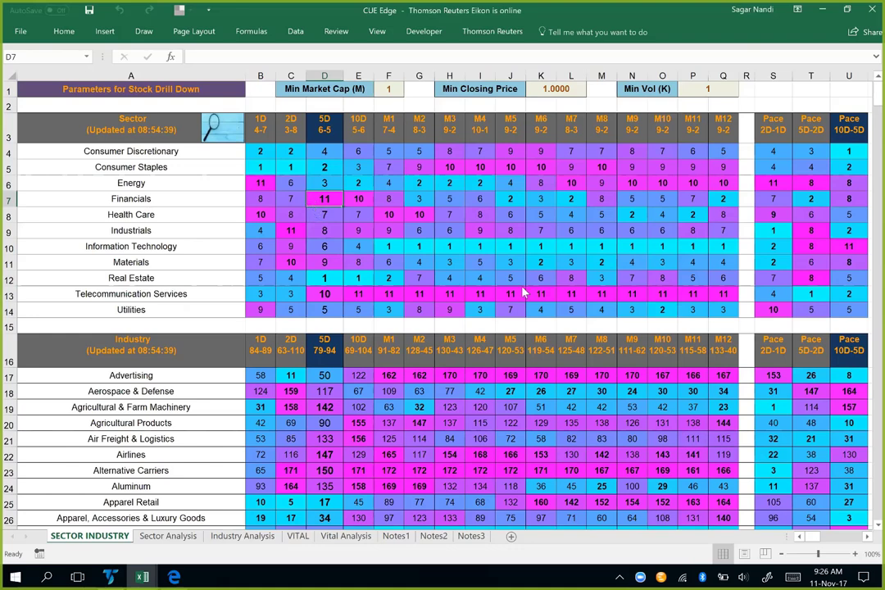
Highlight Information Technology's row of ranks and the three Pace column headers
click(719, 245)
drag(720, 246, 270, 245)
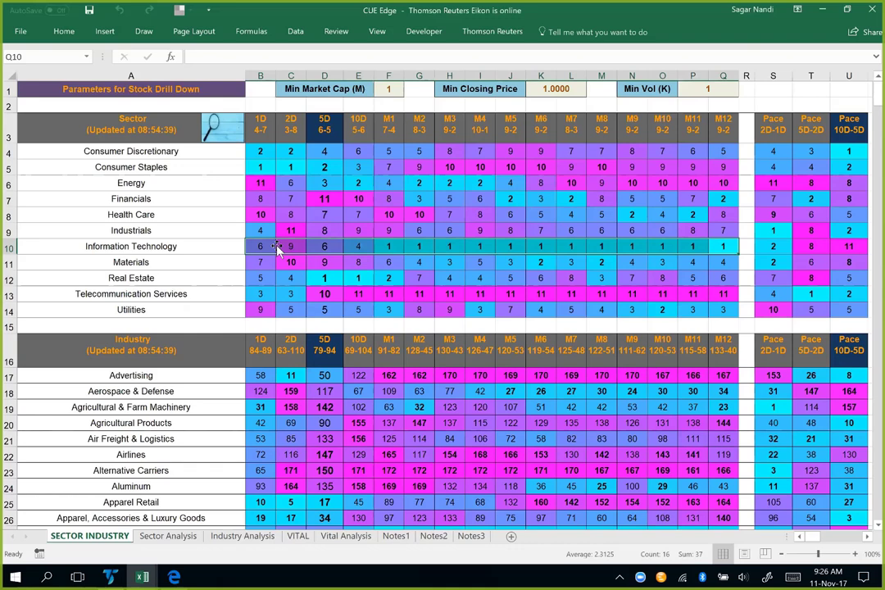
drag(848, 129, 786, 137)
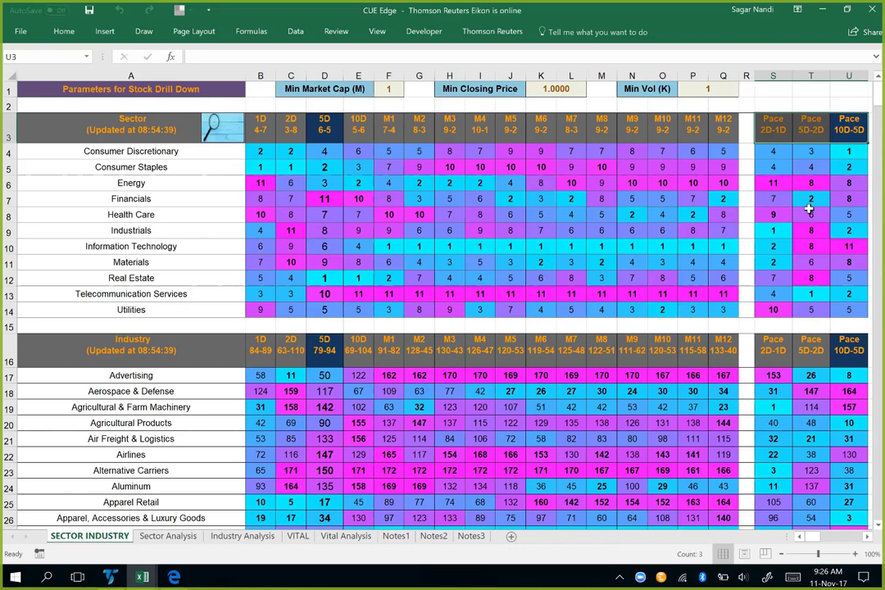
Compare Consumer Discretionary's ranks and Pace 10D-5D, then pick Information Technology and go to Sector Analysis
click(847, 154)
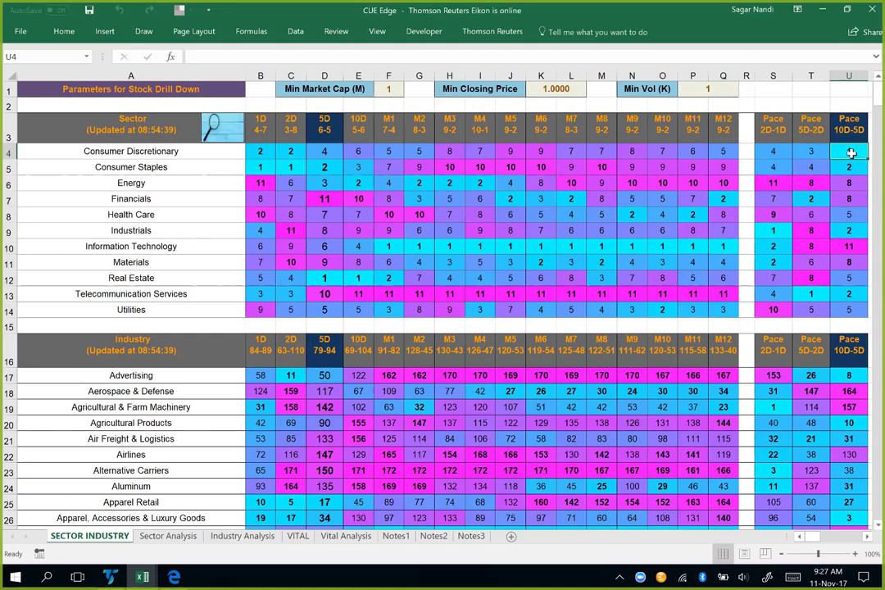
drag(722, 152, 395, 152)
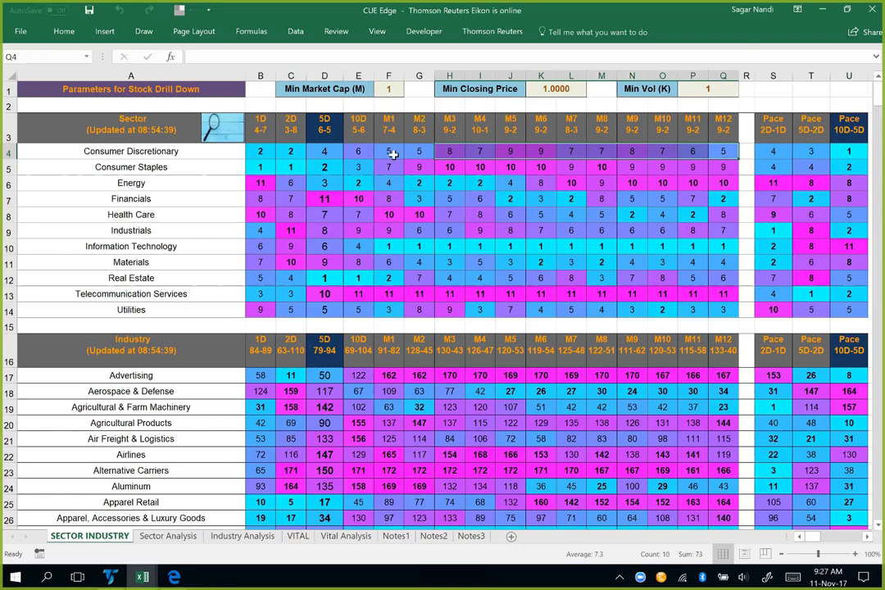
click(324, 153)
click(842, 150)
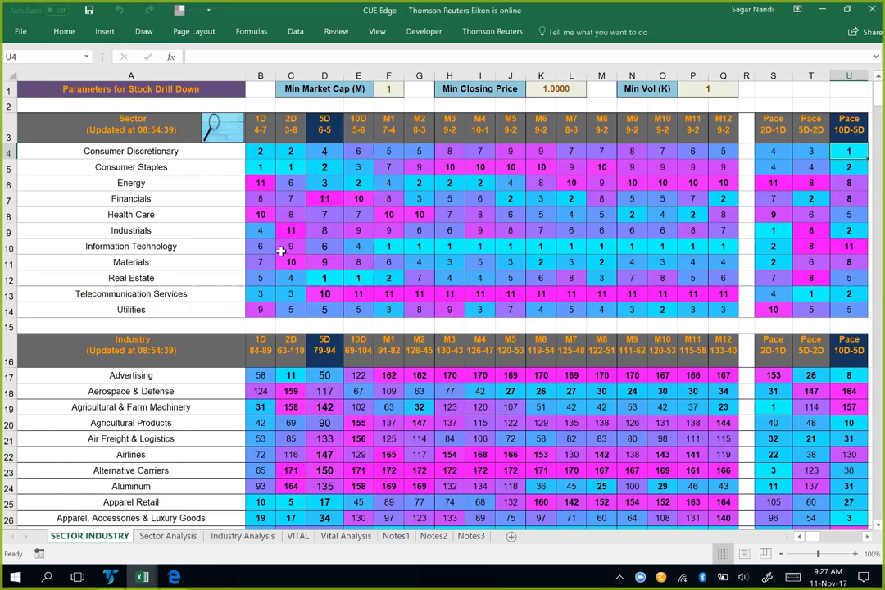
click(181, 245)
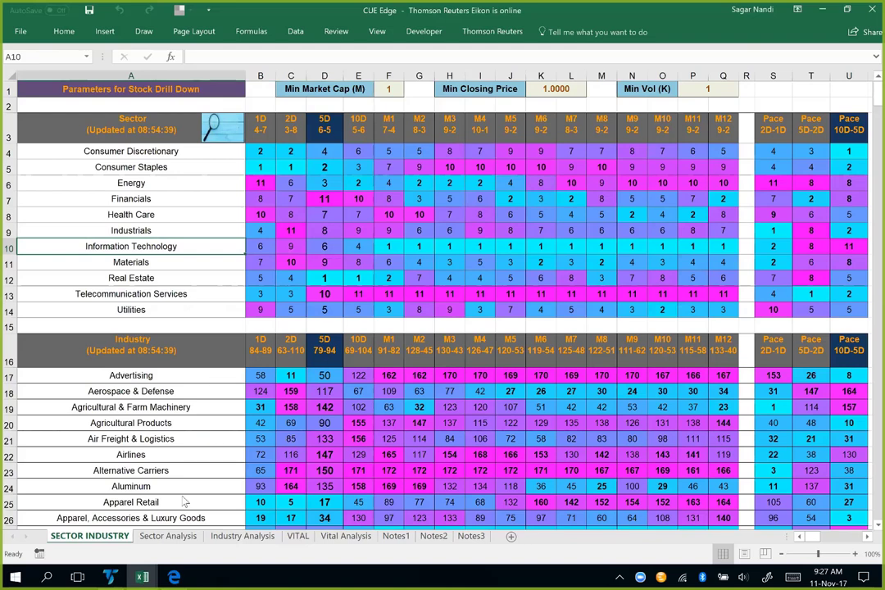
click(166, 535)
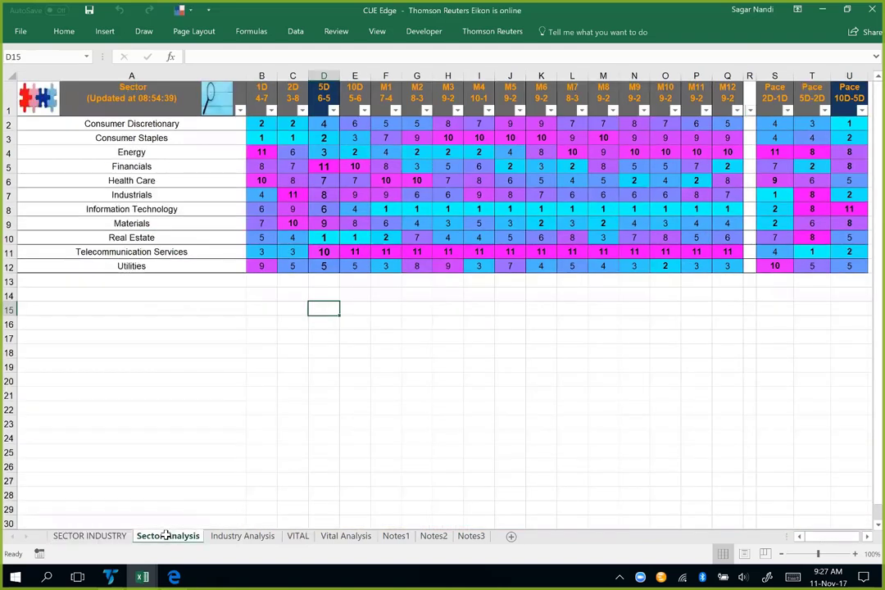
Drill into Information Technology to show its 18 industries on the Industry Analysis sheet
click(147, 209)
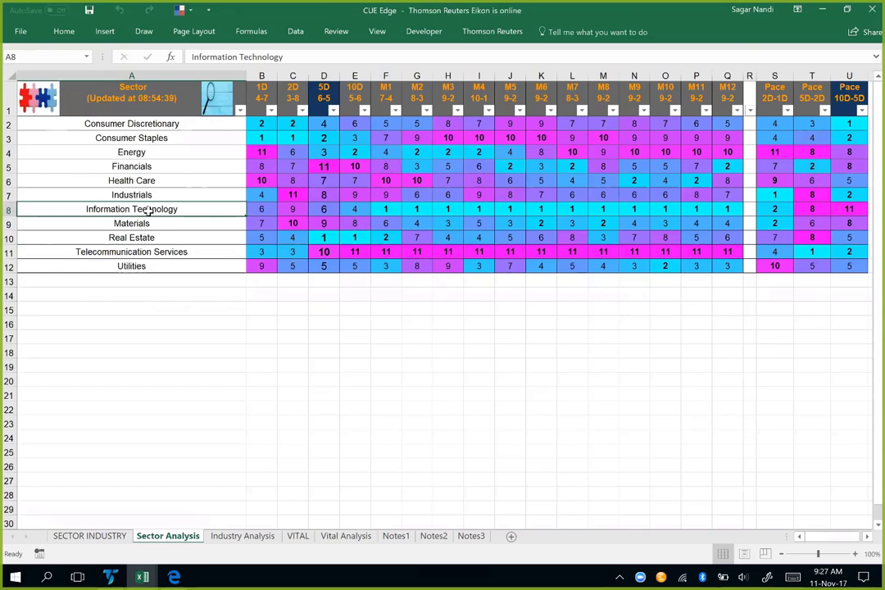
click(41, 106)
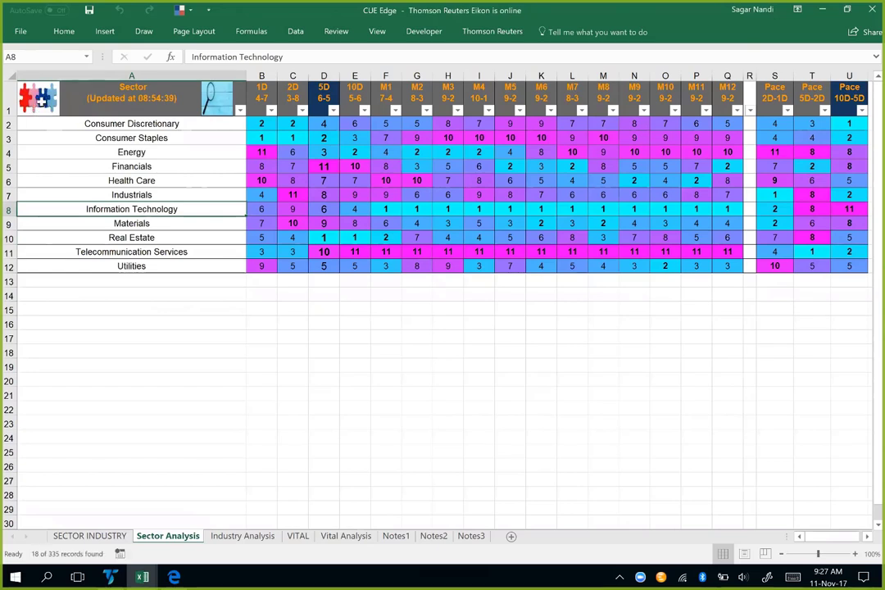
click(237, 536)
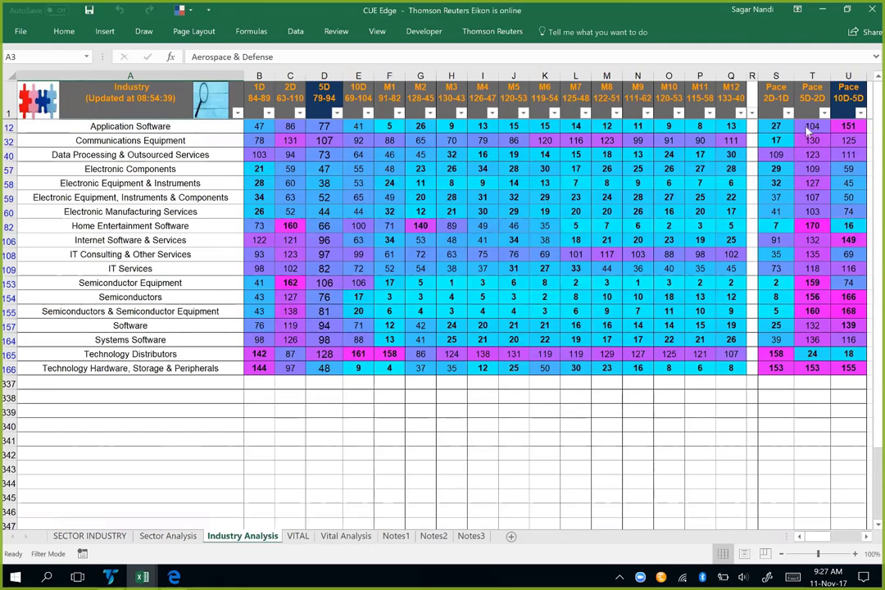
Sort IT industries by Pace 10D-5D largest first and highlight the top values and 5D ranks
click(859, 114)
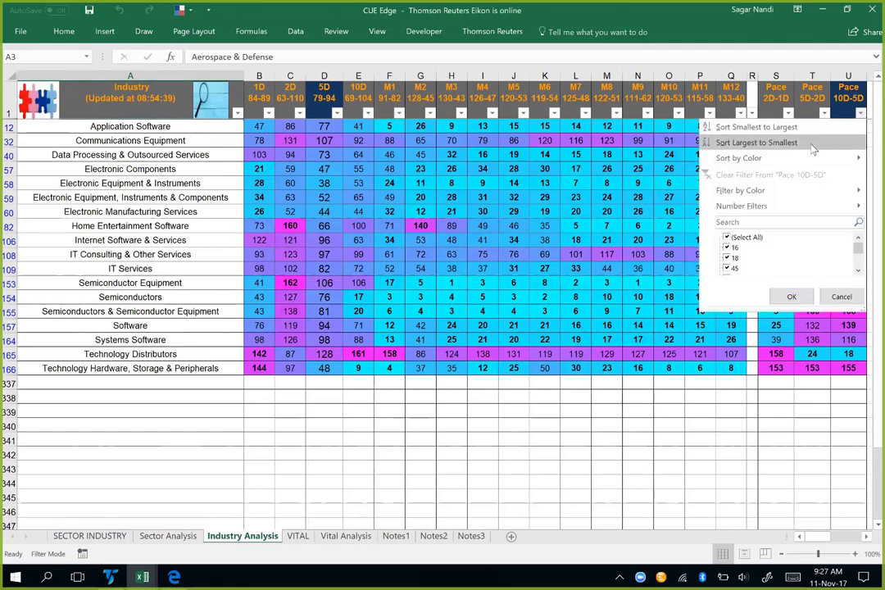
click(729, 142)
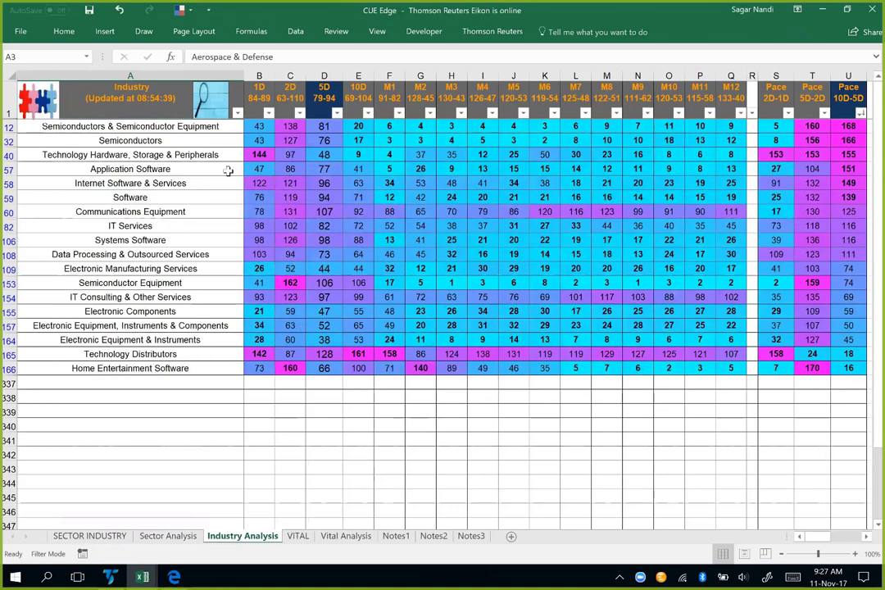
drag(850, 127, 855, 254)
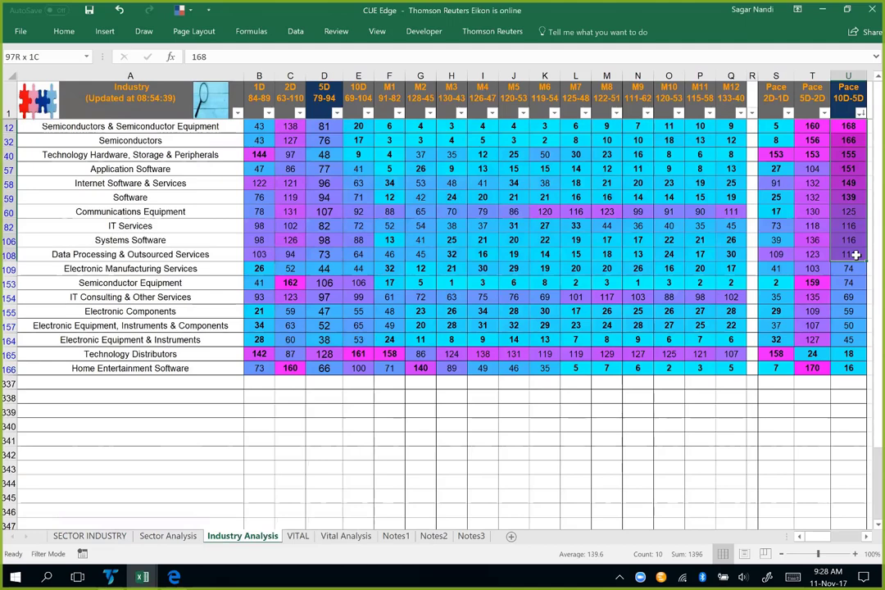
drag(855, 254, 856, 255)
drag(326, 126, 324, 407)
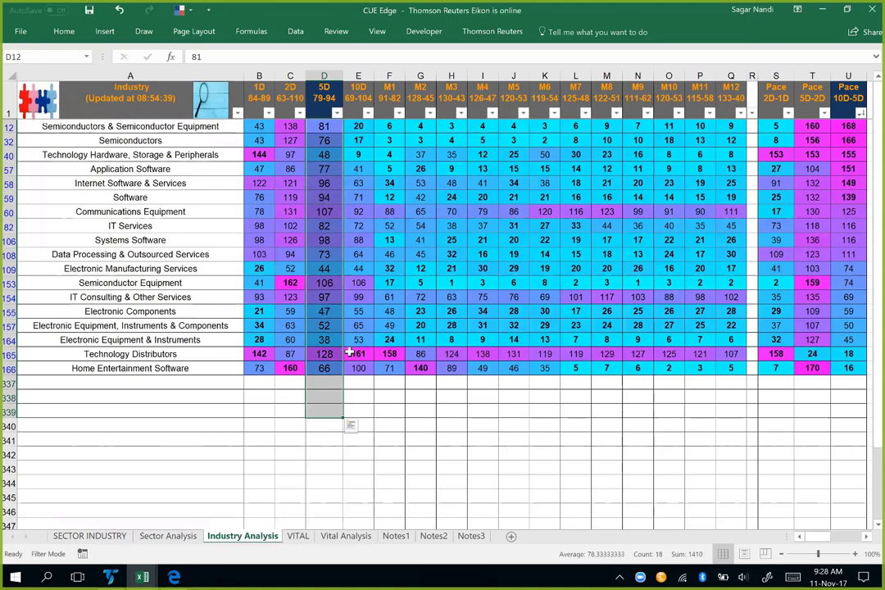
drag(856, 127, 852, 197)
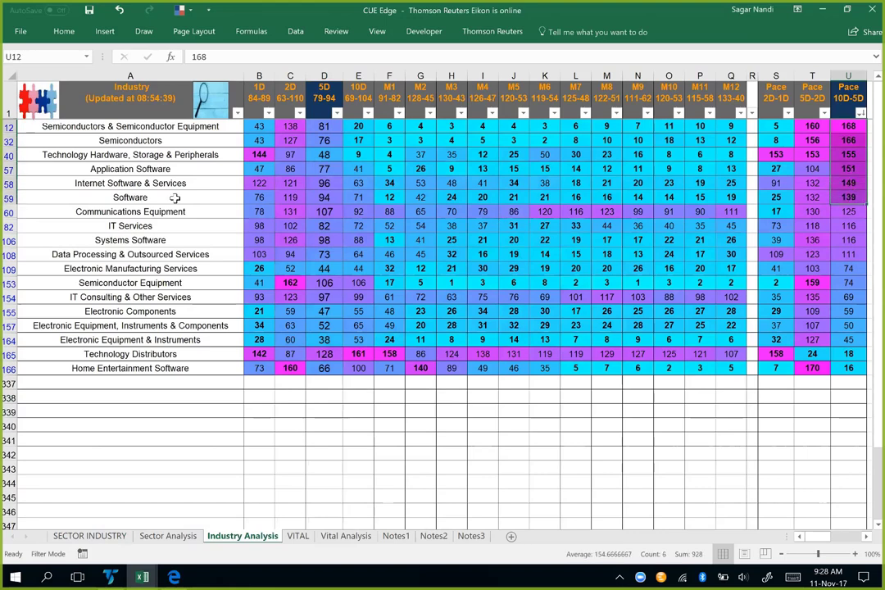
drag(129, 130, 135, 146)
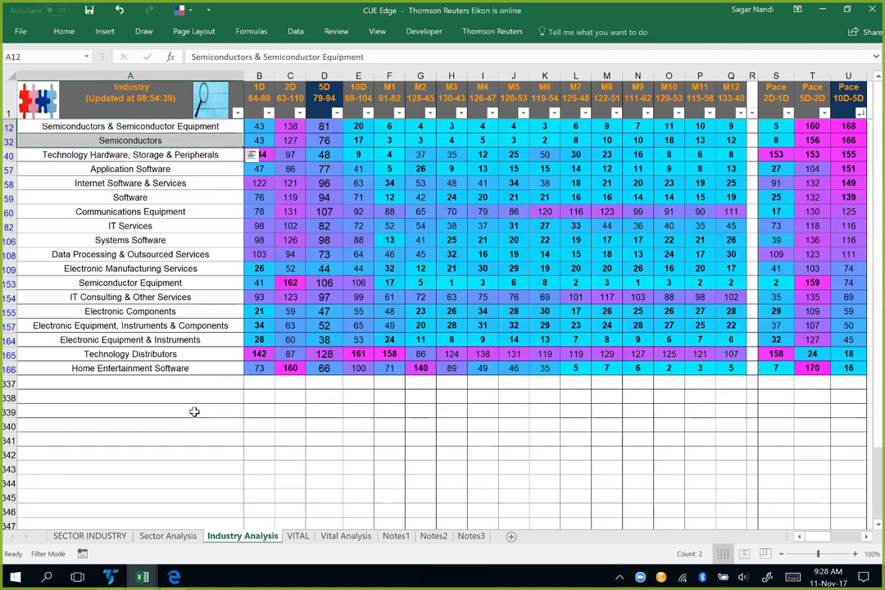
drag(151, 122, 179, 211)
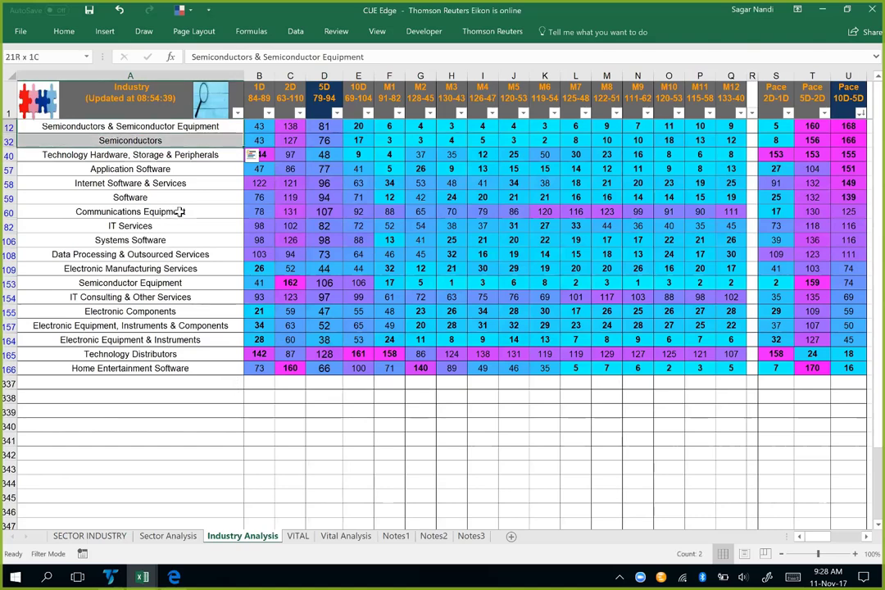
click(141, 283)
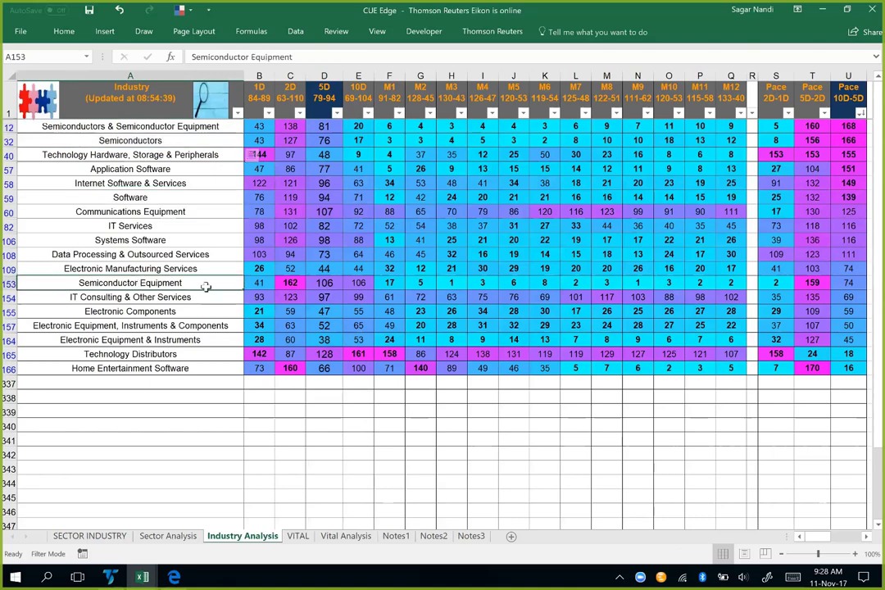
click(286, 282)
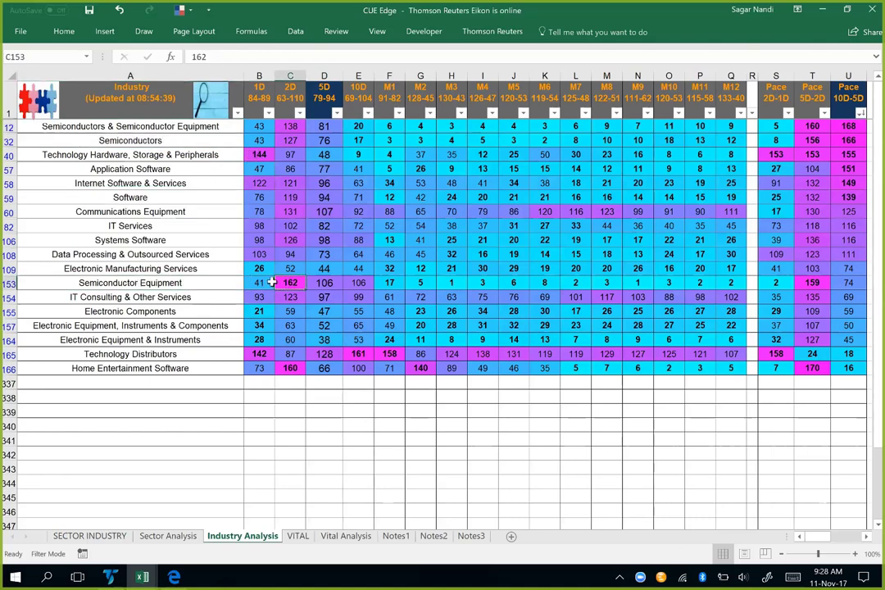
click(324, 284)
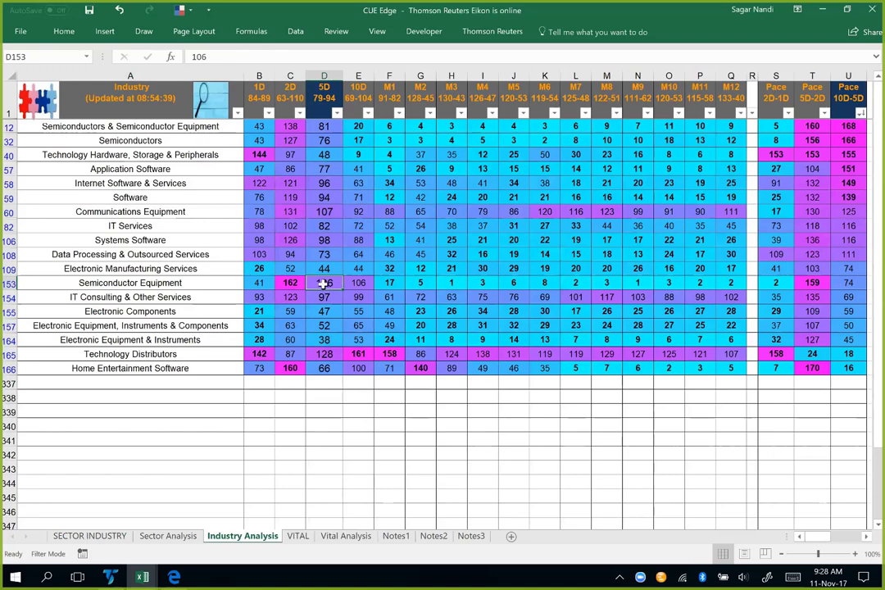
drag(259, 126, 606, 141)
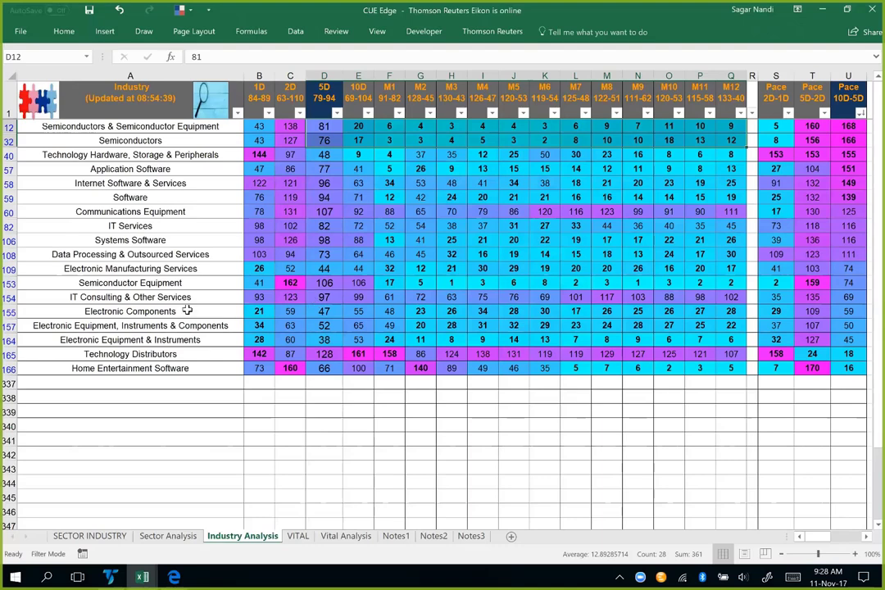
drag(324, 283, 730, 289)
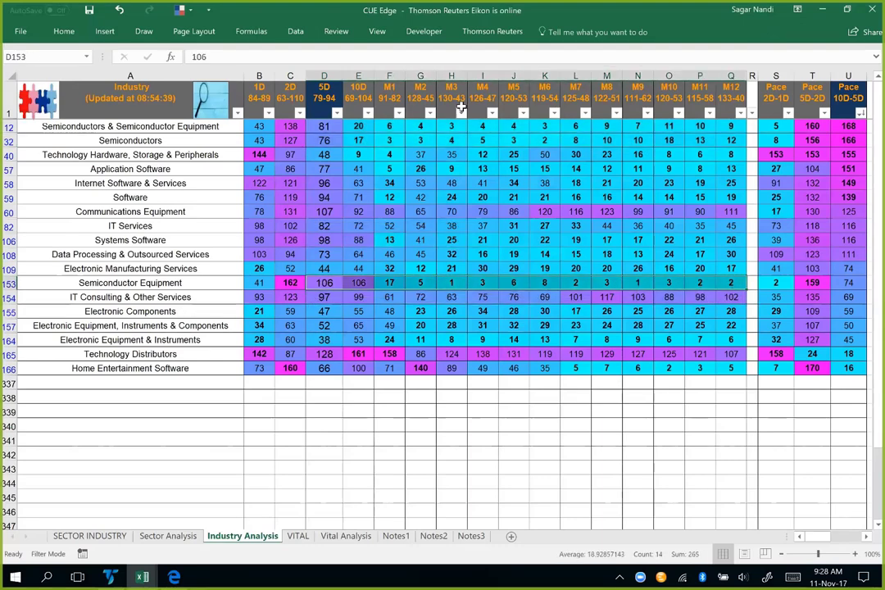
drag(390, 92, 544, 93)
drag(668, 127, 733, 121)
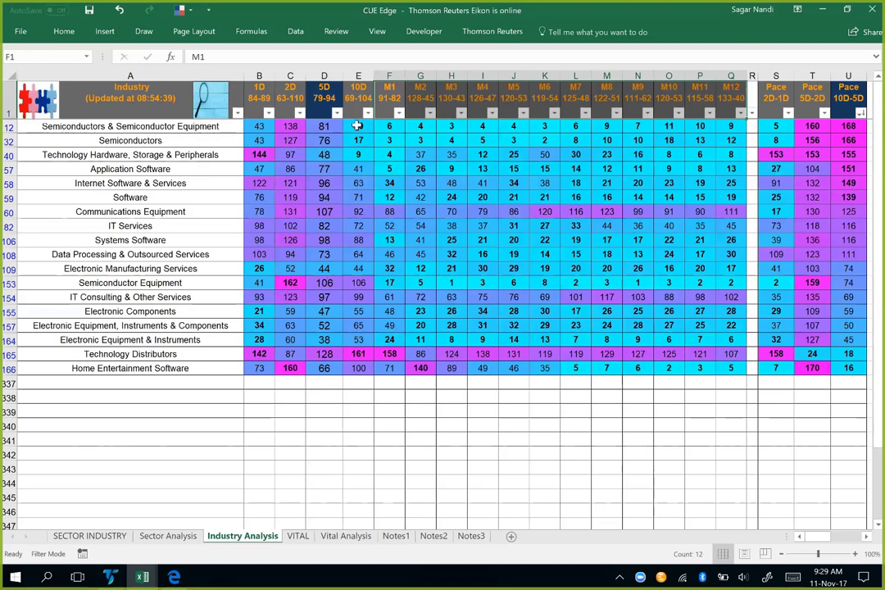
drag(358, 125, 731, 191)
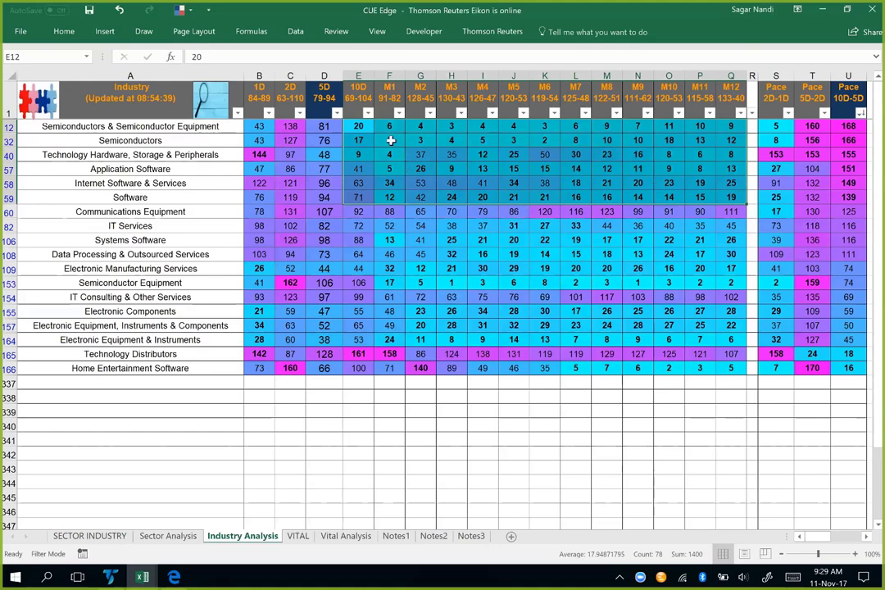
drag(389, 127, 727, 340)
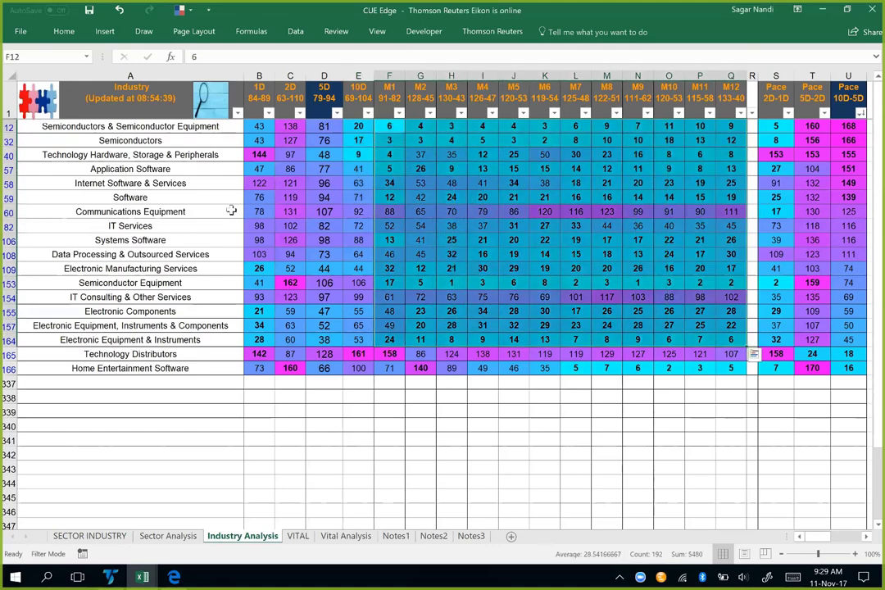
click(385, 213)
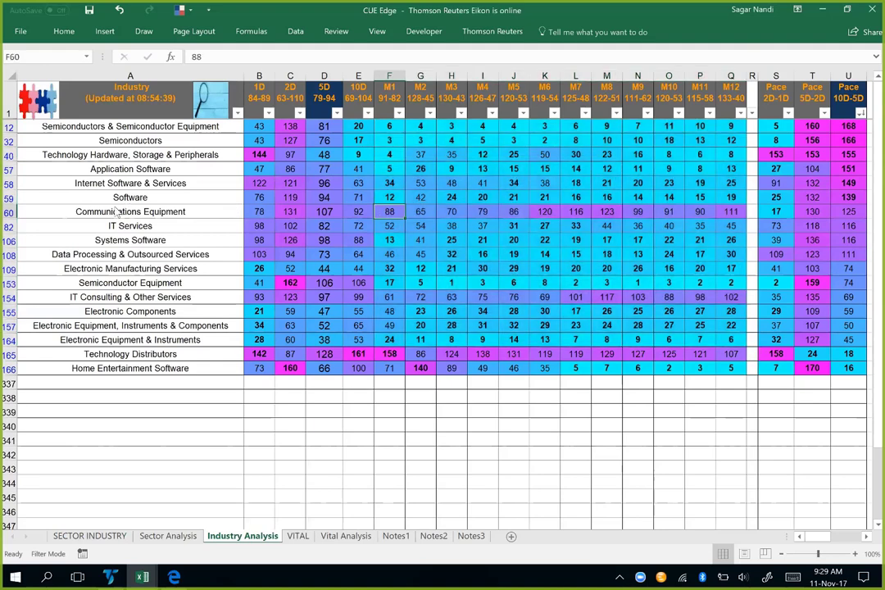
drag(131, 211, 484, 226)
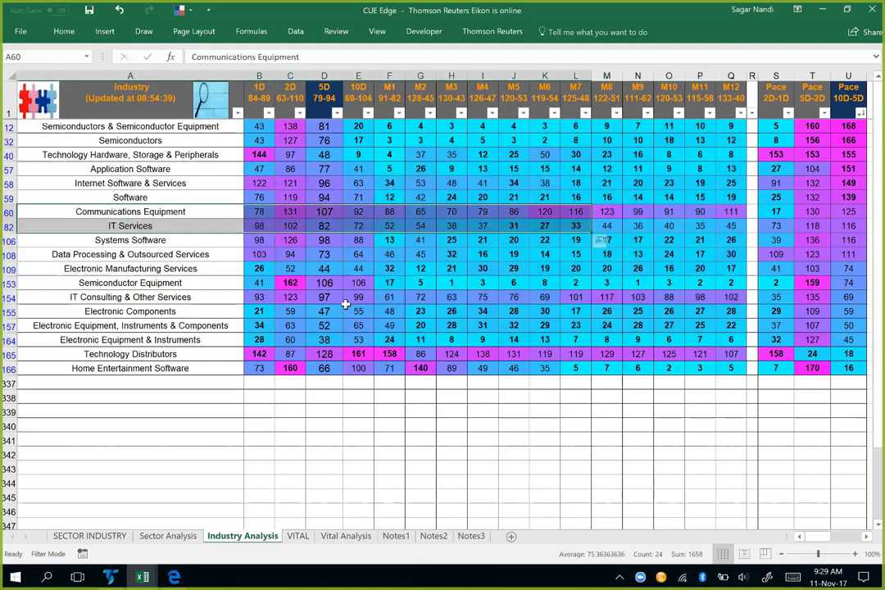
click(164, 296)
drag(324, 298, 701, 297)
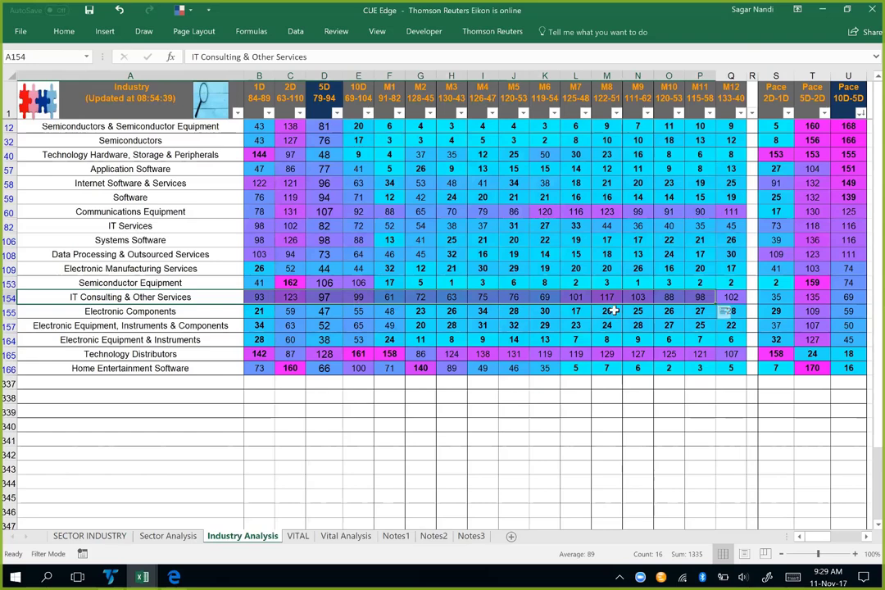
drag(315, 125, 315, 365)
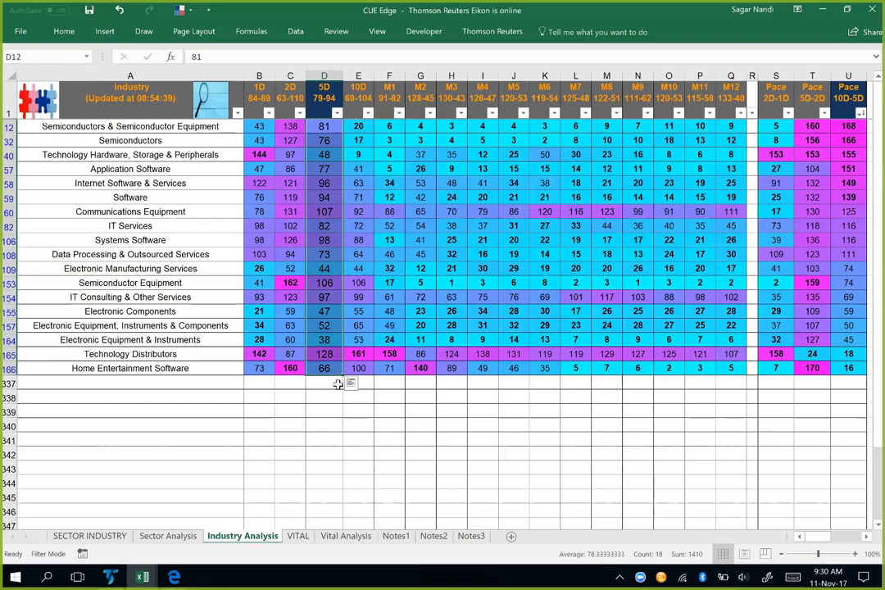
click(314, 413)
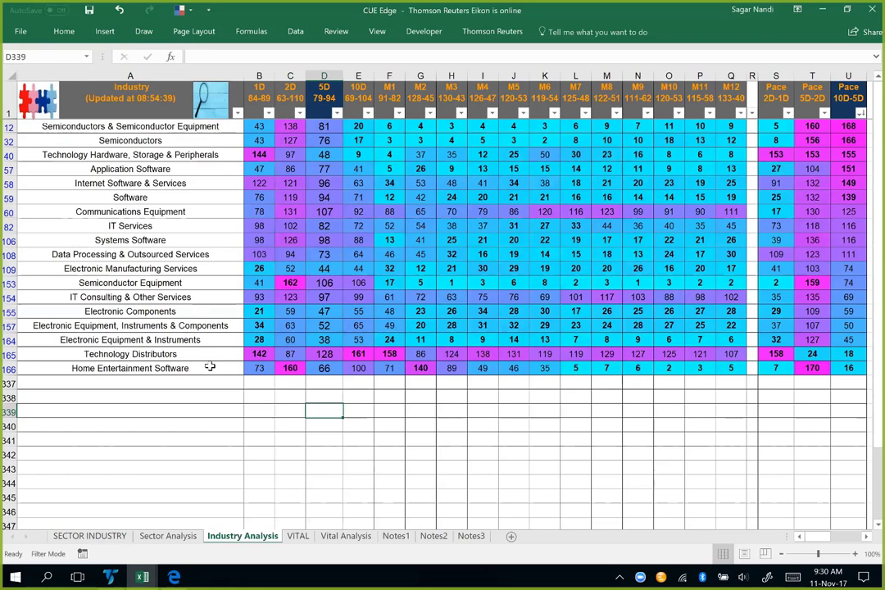
Mark Information Technology's ranks on Sector Analysis, then underline the Consumer Staples chart note in pink
click(188, 536)
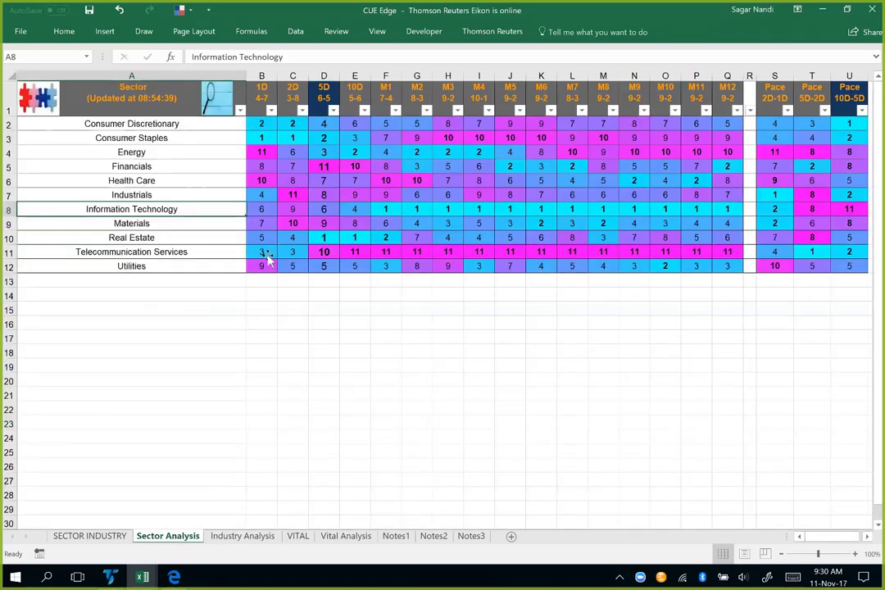
drag(386, 209, 741, 215)
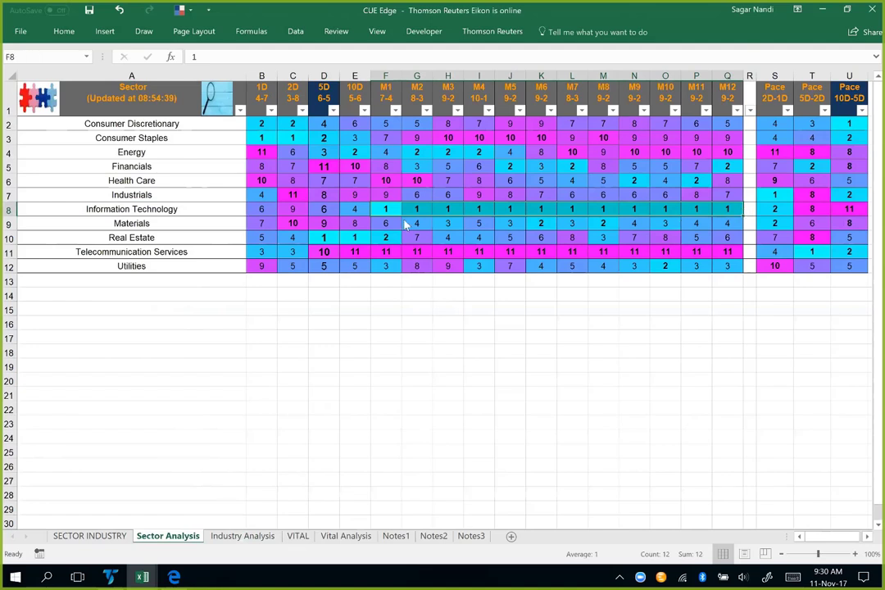
drag(360, 210, 297, 212)
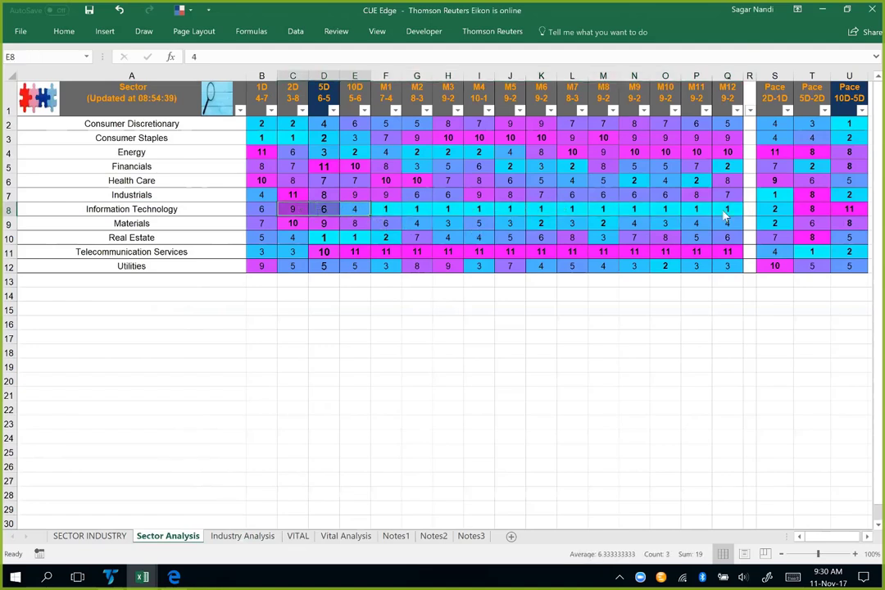
drag(728, 210, 412, 206)
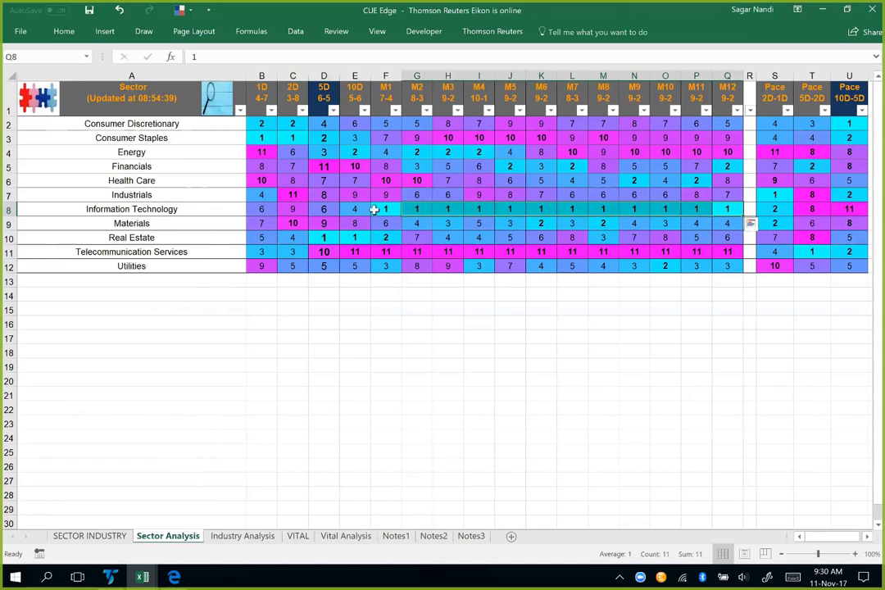
drag(326, 210, 297, 208)
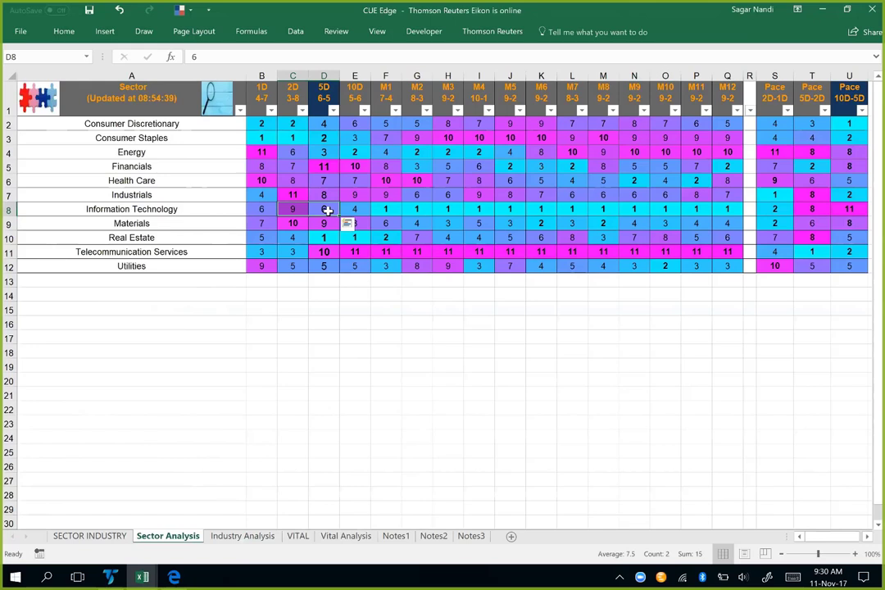
key(alt+Tab)
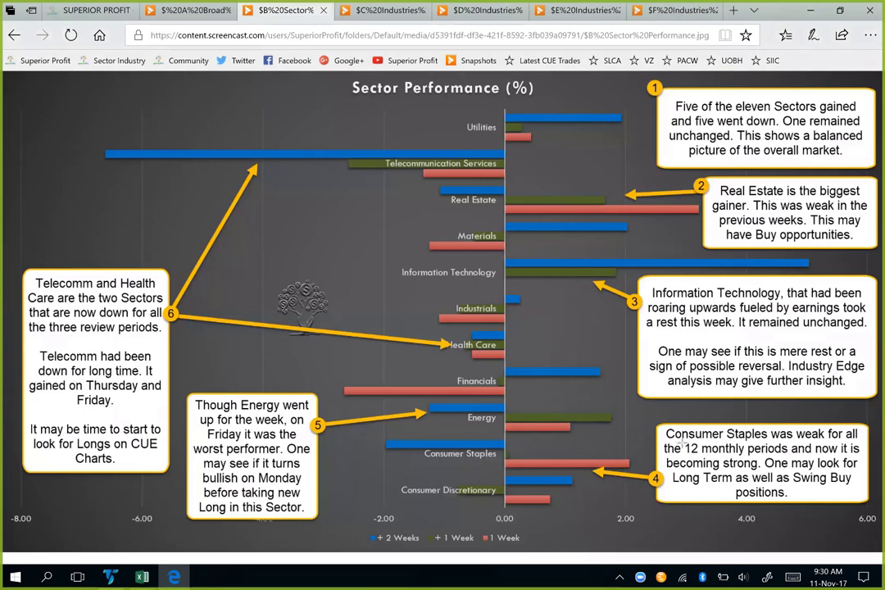
drag(665, 443, 852, 442)
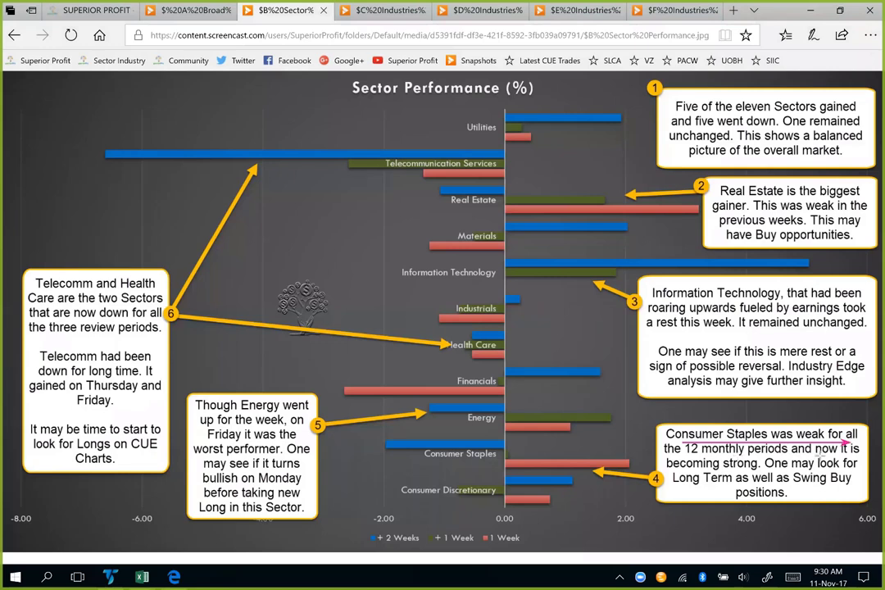
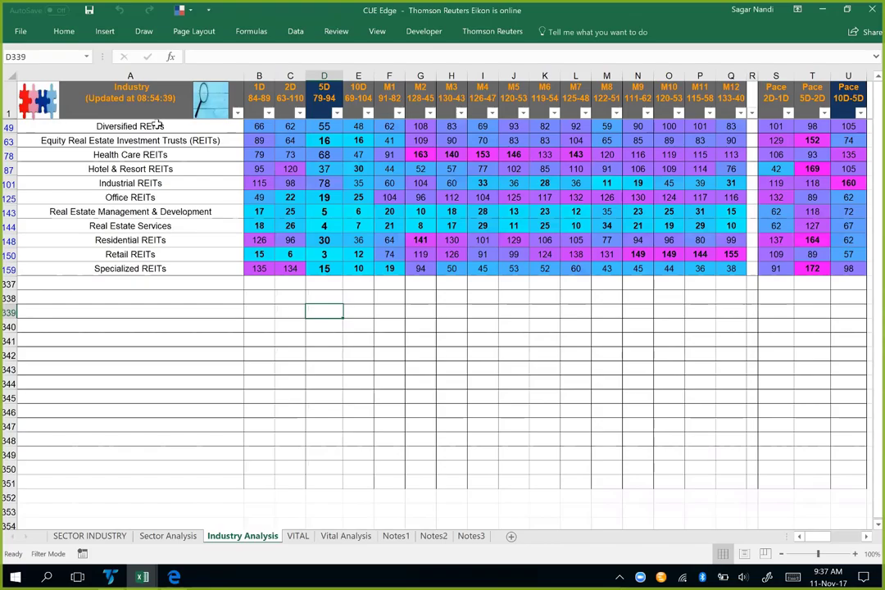
Pick Retail REITs, review its ranks (5D rank 3), and go to the VITAL sheet
click(131, 255)
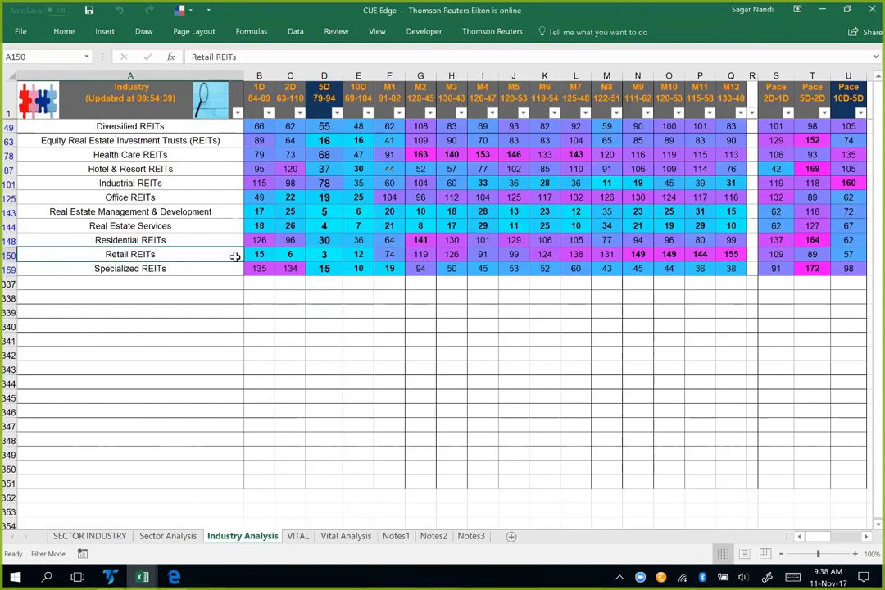
drag(420, 255, 734, 257)
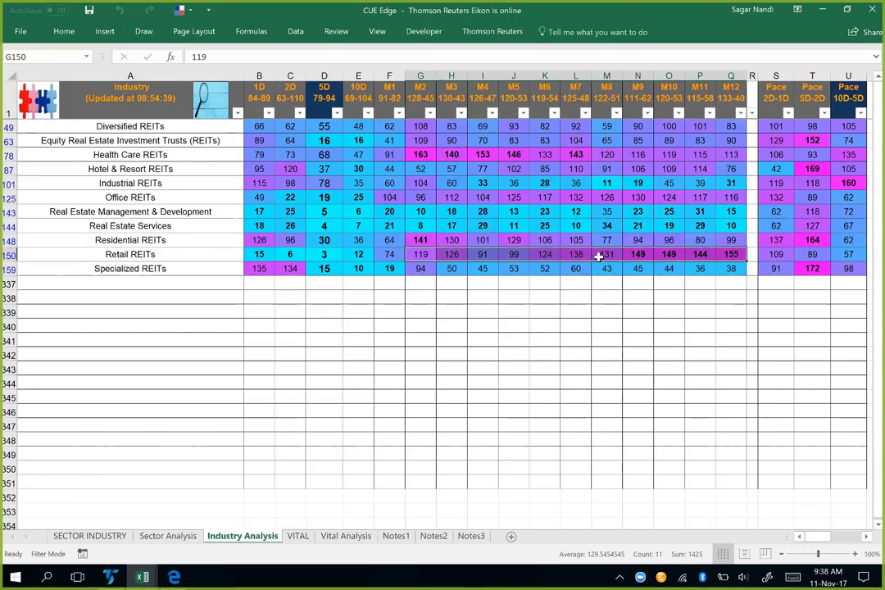
click(328, 254)
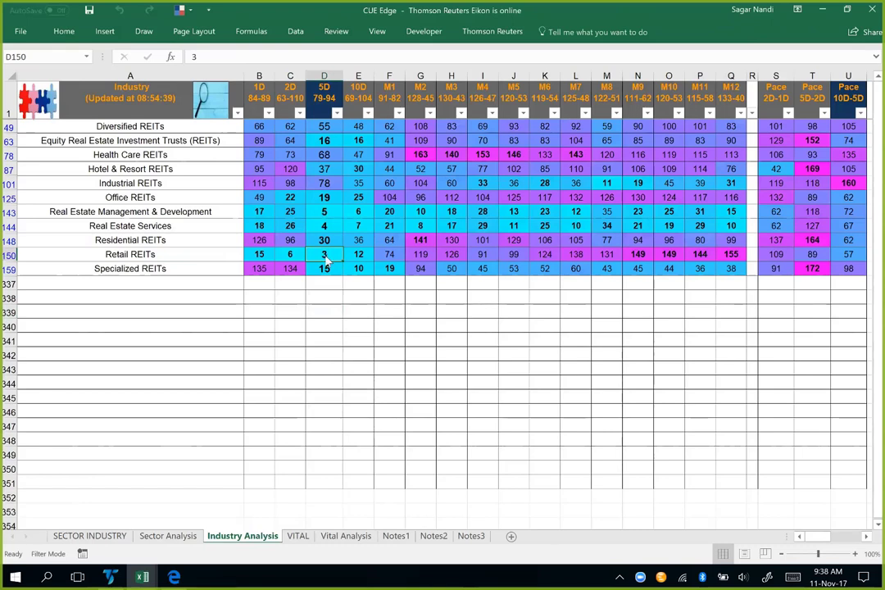
click(190, 256)
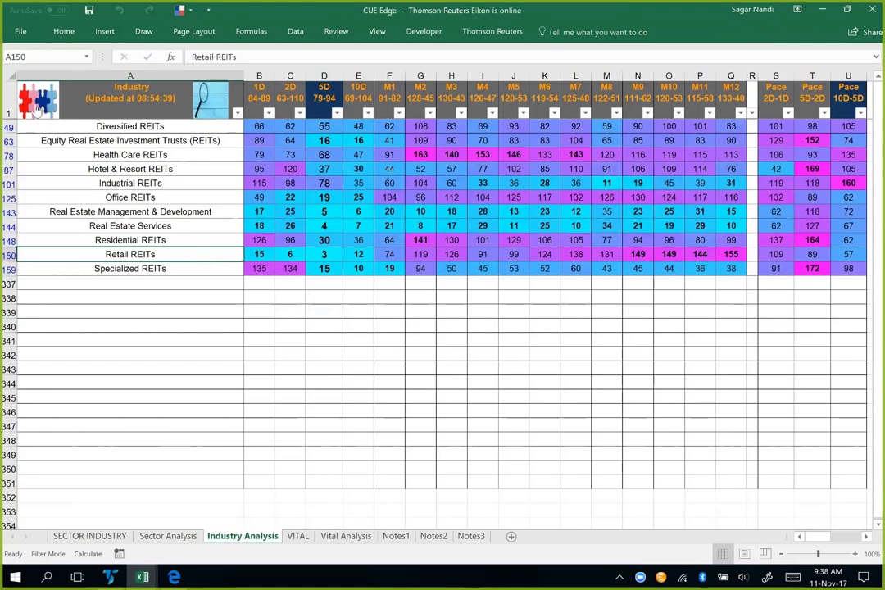
click(298, 536)
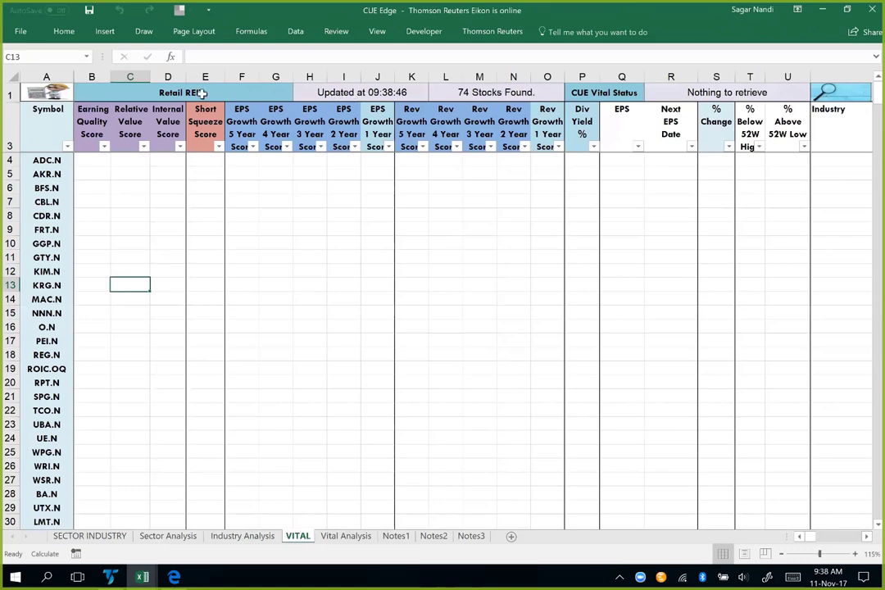
Load the Retail REITs stock list, check PEI.N's Relative Value Score, then open Vital Analysis
click(483, 96)
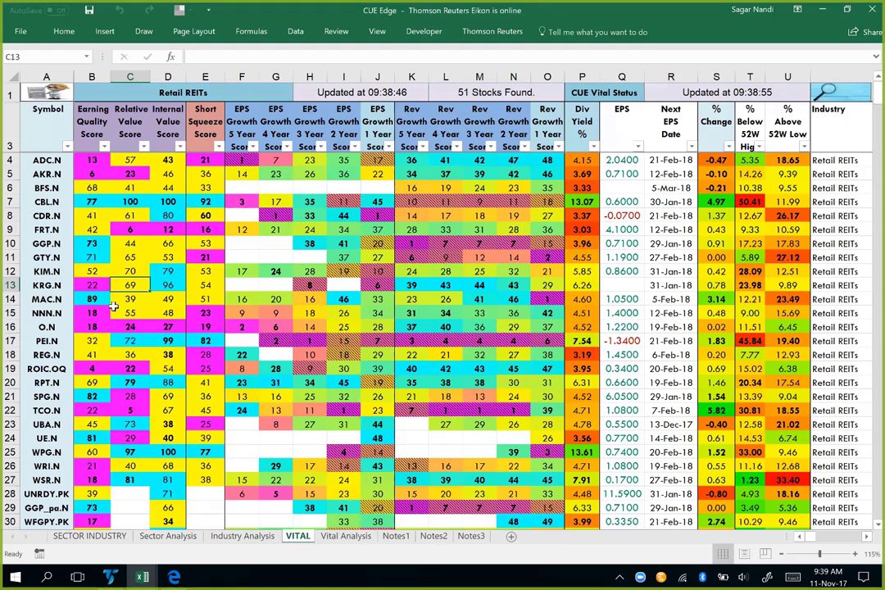
click(12, 341)
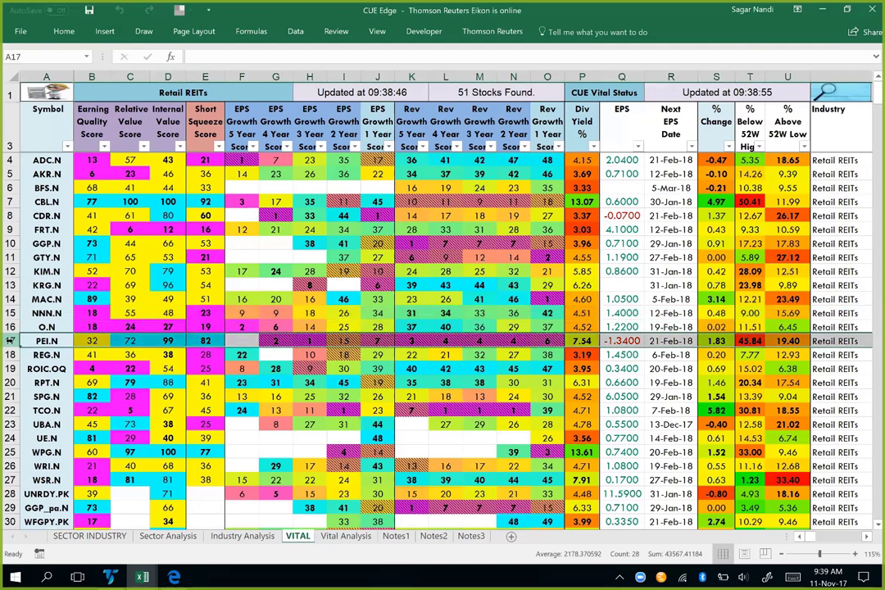
click(125, 344)
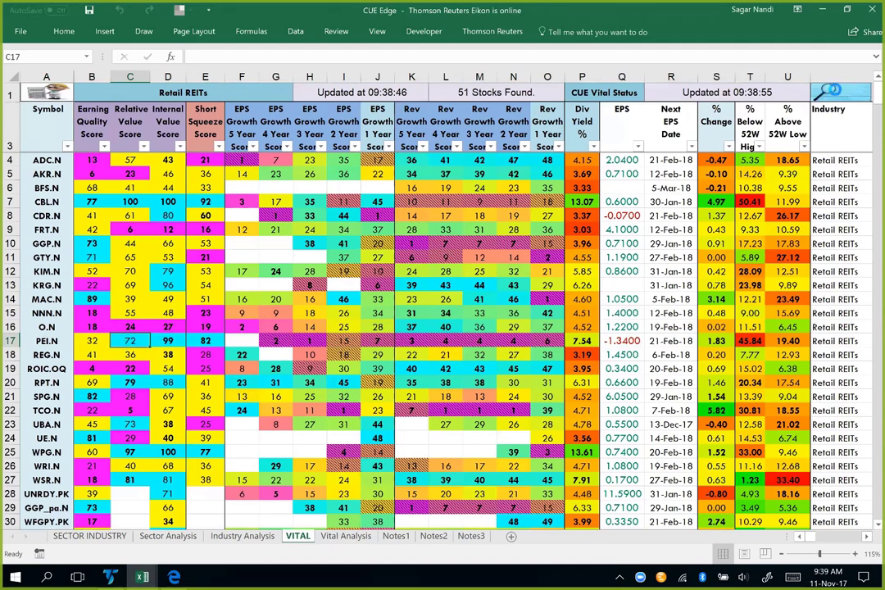
click(351, 539)
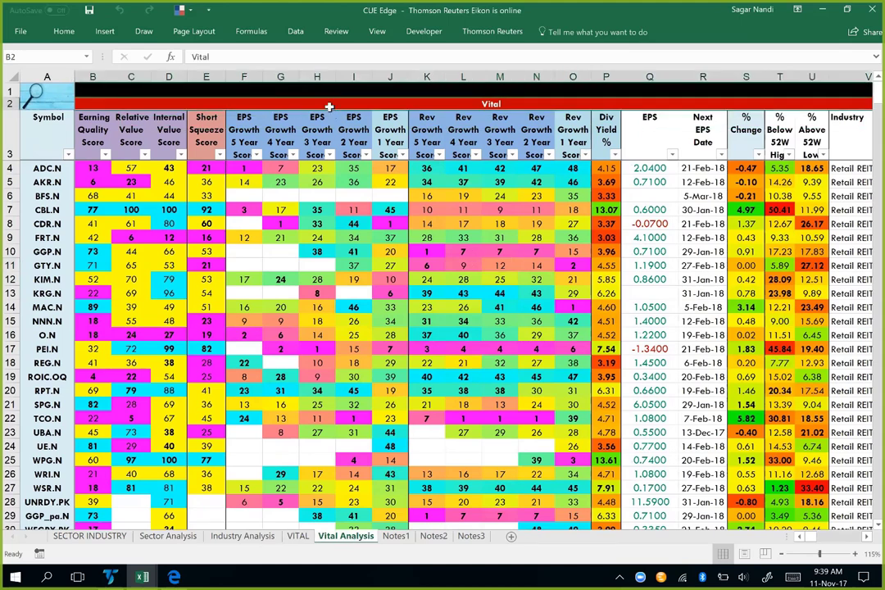
Sort Vital Analysis by 5D performance largest first, select PEI.N, and return to VITAL
key(Tab)
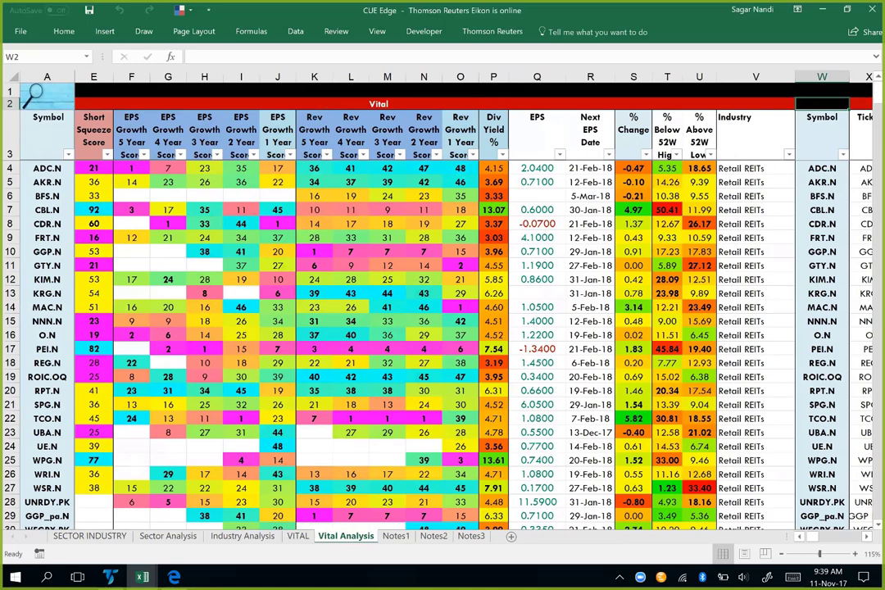
key(Tab)
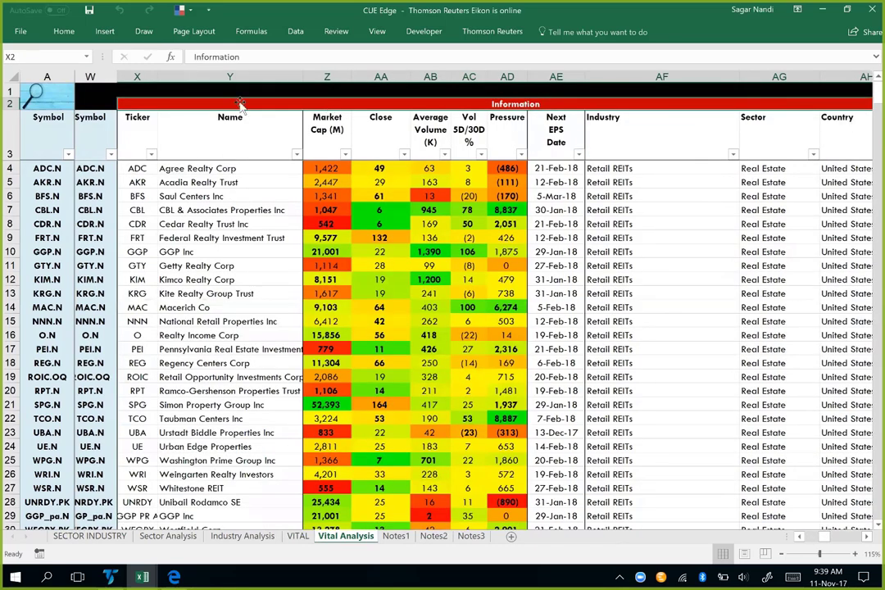
scroll(261, 75, right, 1)
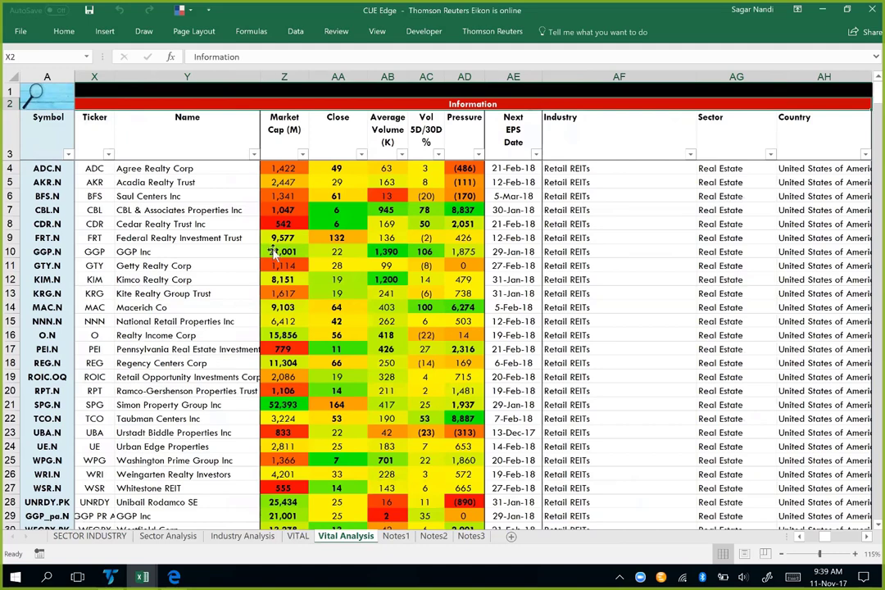
key(Tab)
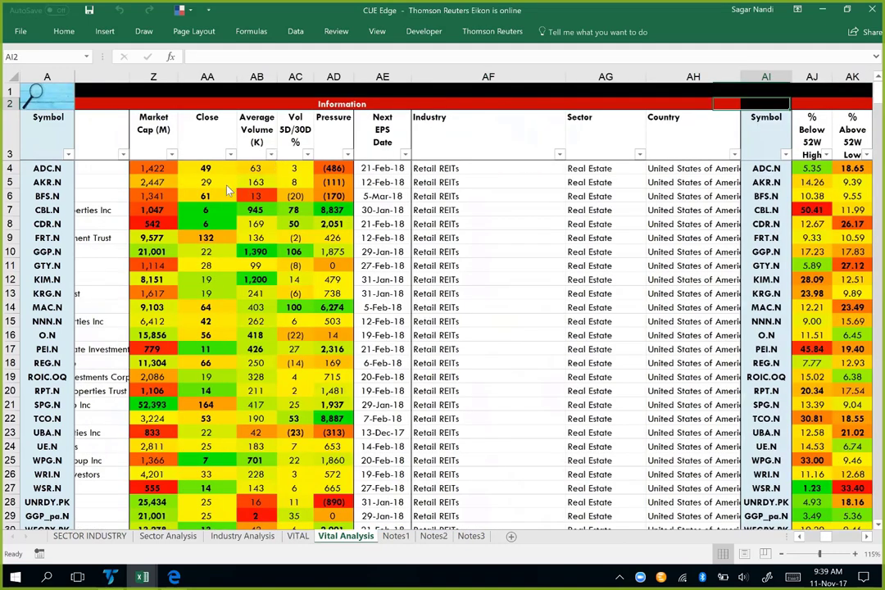
key(Tab)
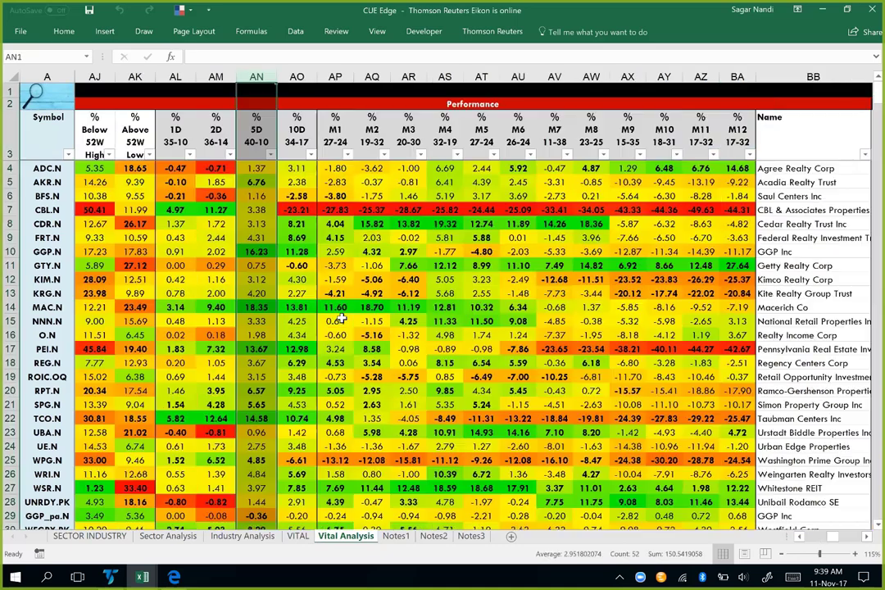
key(alt+Down)
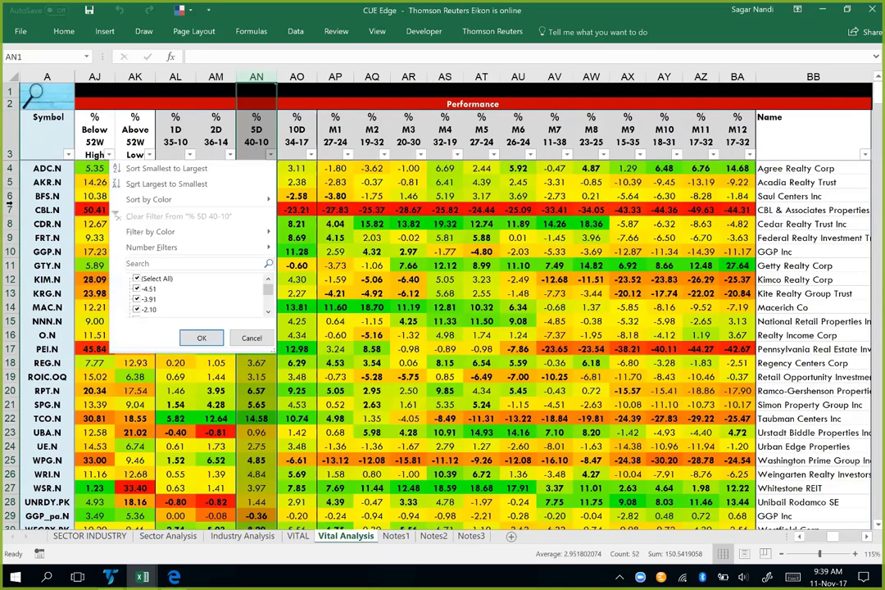
click(217, 184)
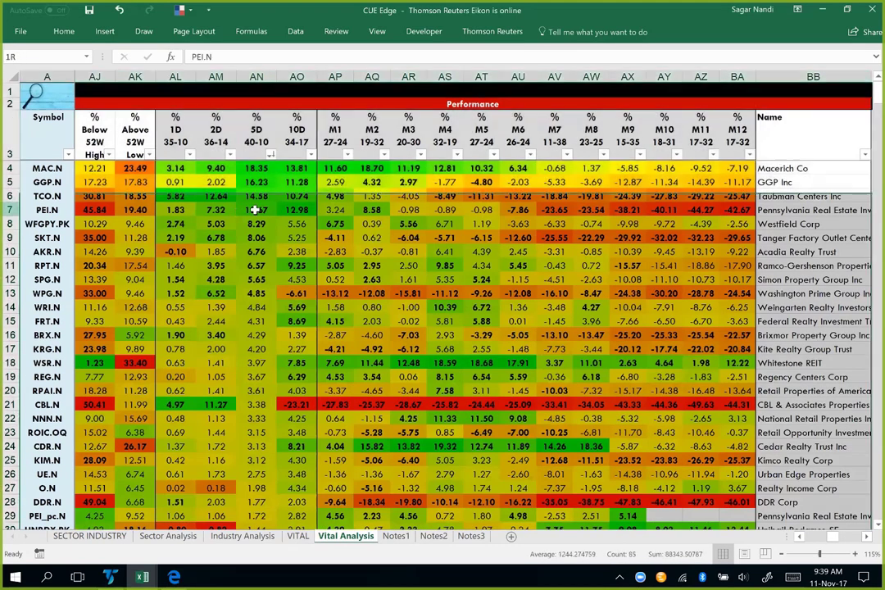
click(266, 211)
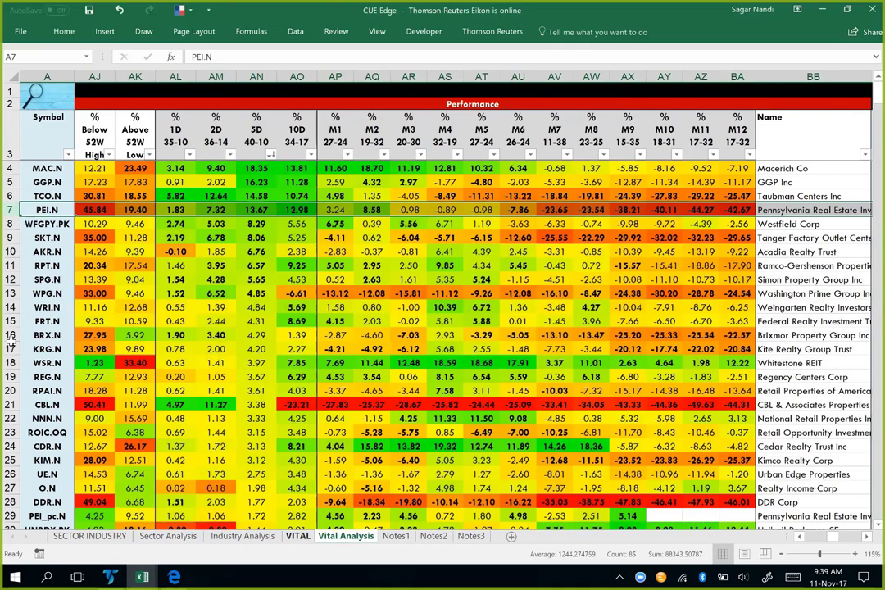
key(ctrl+Page_Up)
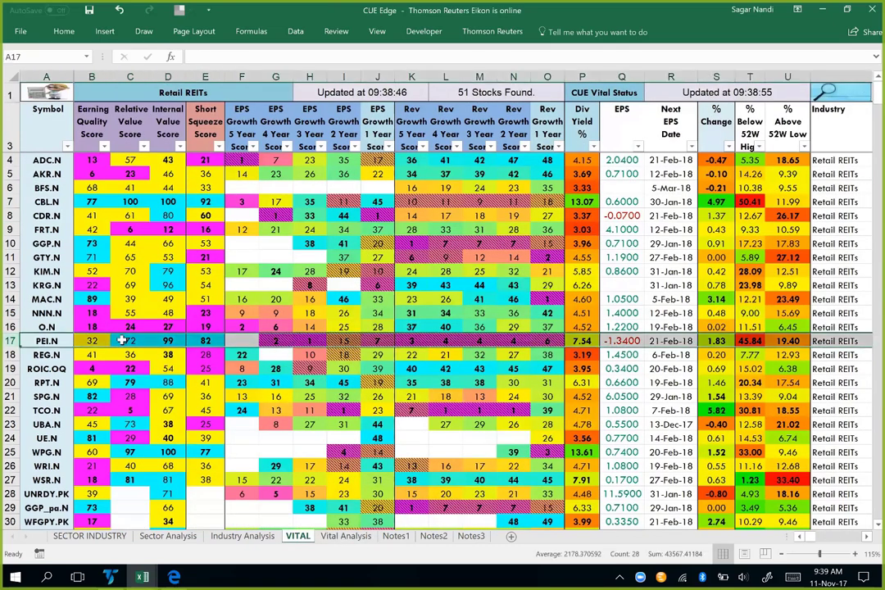
Highlight PEI.N's Relative and Internal Value Scores, then bring up the TradeStation PEI charts
drag(121, 340, 164, 340)
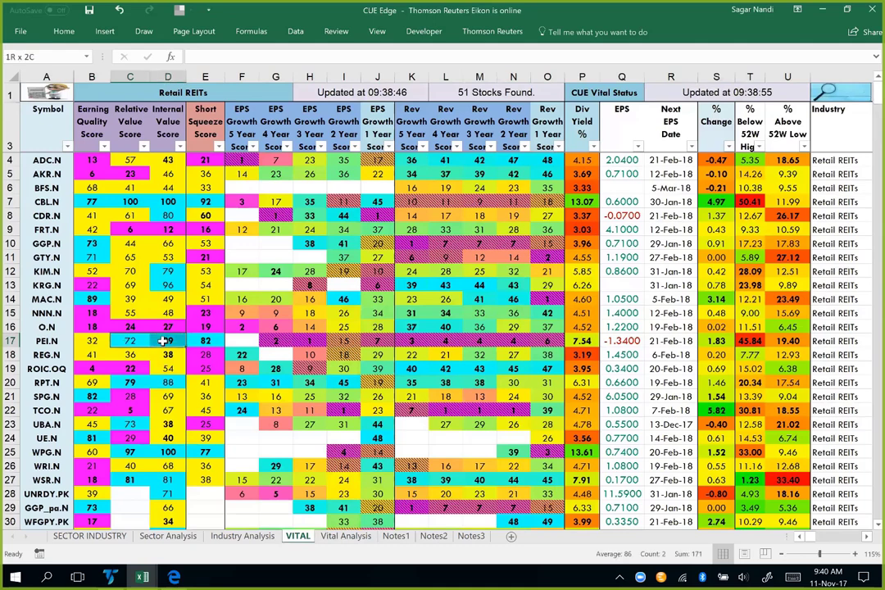
click(127, 123)
drag(127, 123, 168, 123)
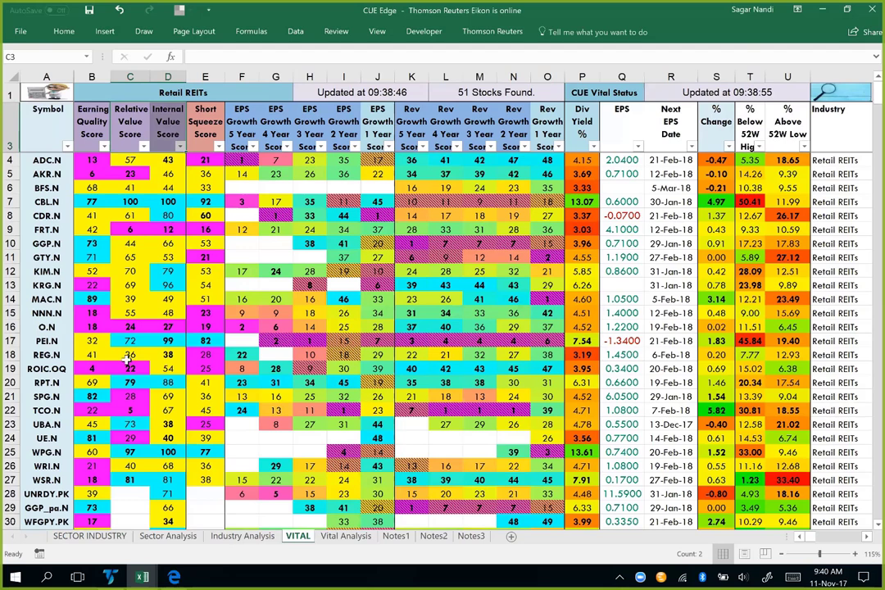
drag(126, 340, 162, 339)
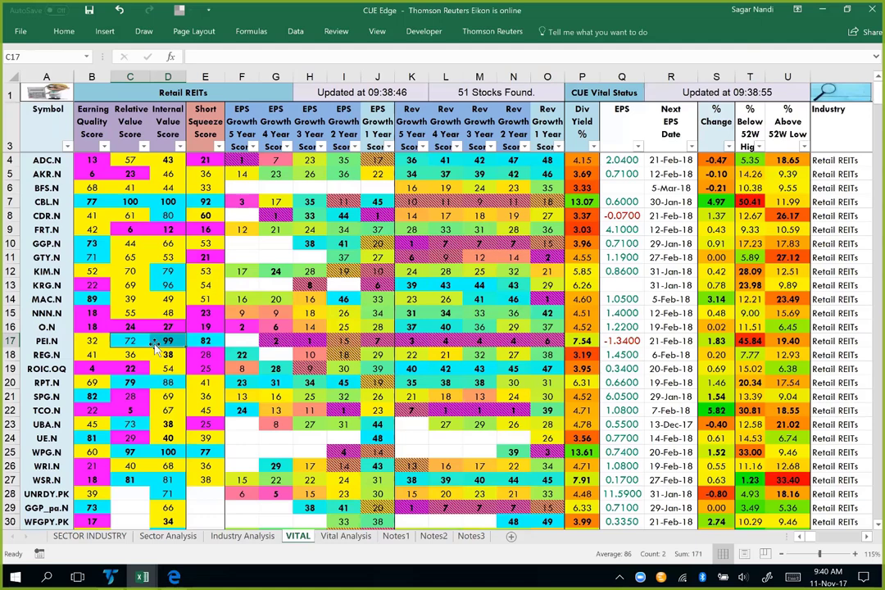
key(alt+Tab)
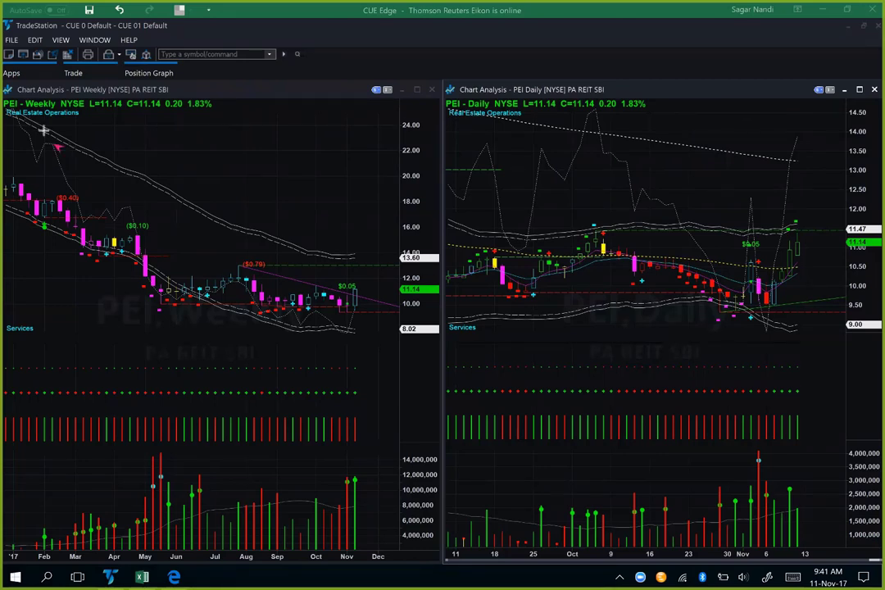
Draw pink arrows on the PEI weekly downtrend, daily support and November lows, then clear them
drag(59, 148, 13, 110)
drag(604, 293, 719, 293)
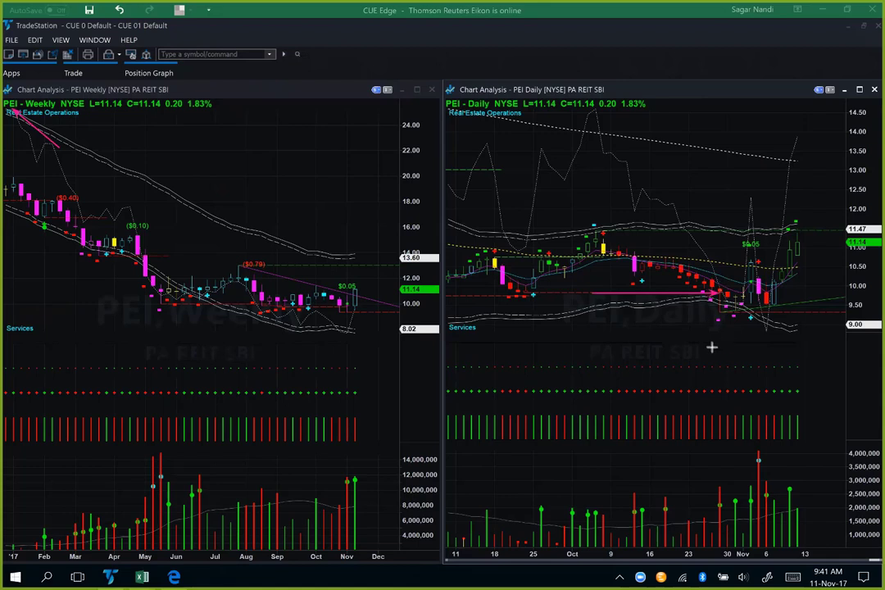
drag(712, 347, 747, 306)
drag(759, 293, 808, 293)
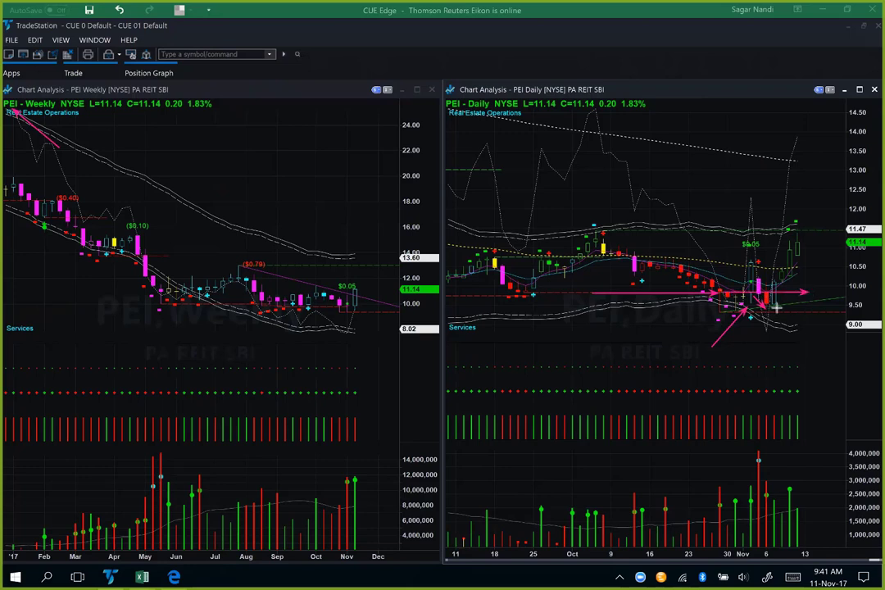
drag(825, 335, 779, 308)
drag(723, 286, 744, 260)
drag(774, 313, 817, 300)
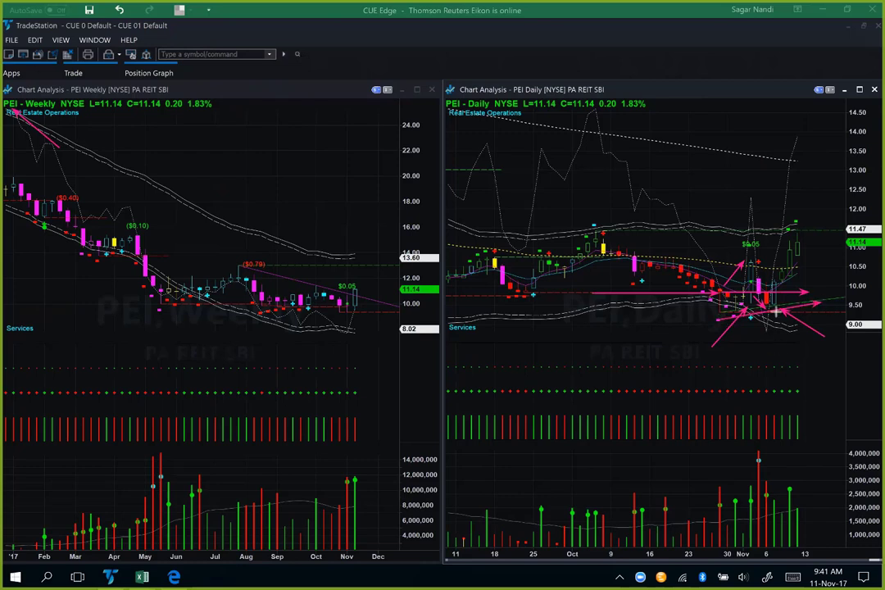
drag(770, 347, 776, 309)
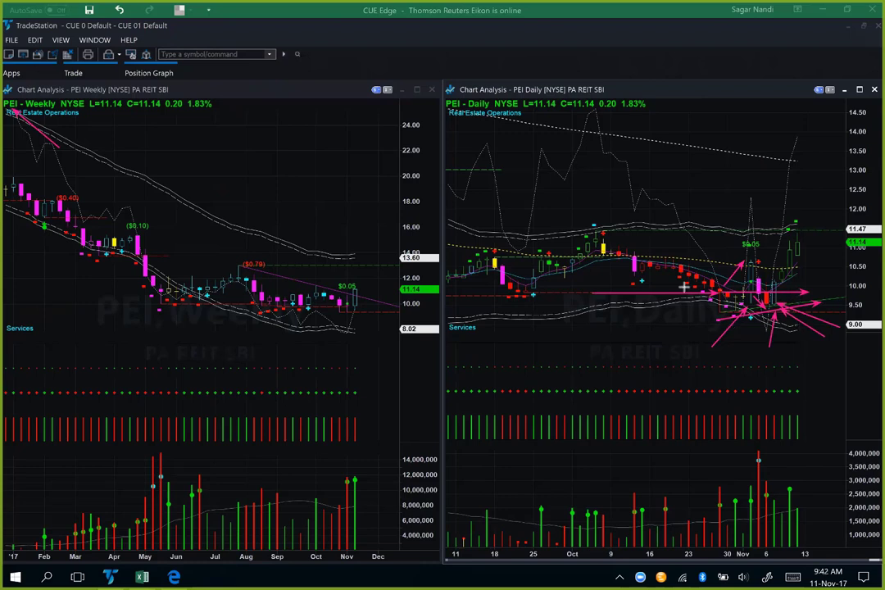
mouse_move(685, 278)
mouse_down()
mouse_move(767, 336)
mouse_move(813, 279)
mouse_up()
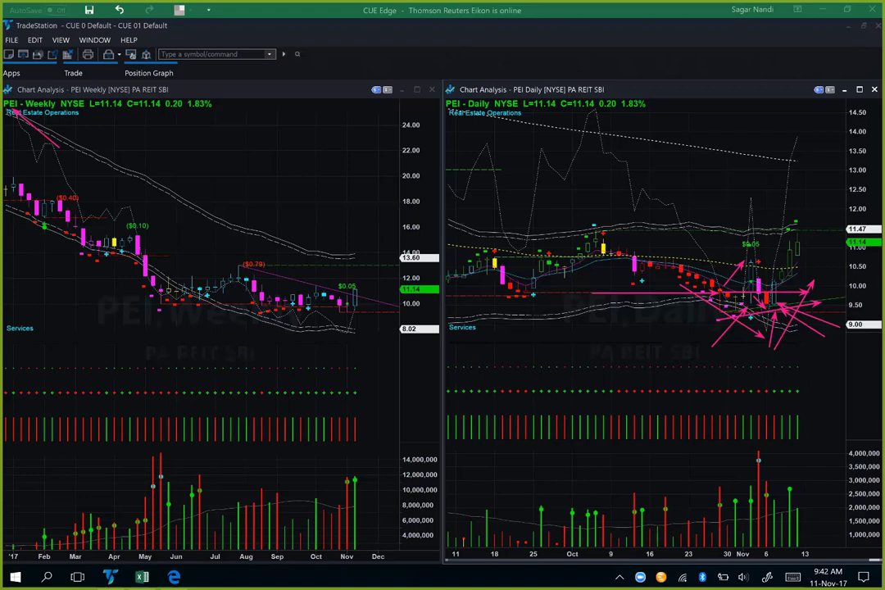
key(e)
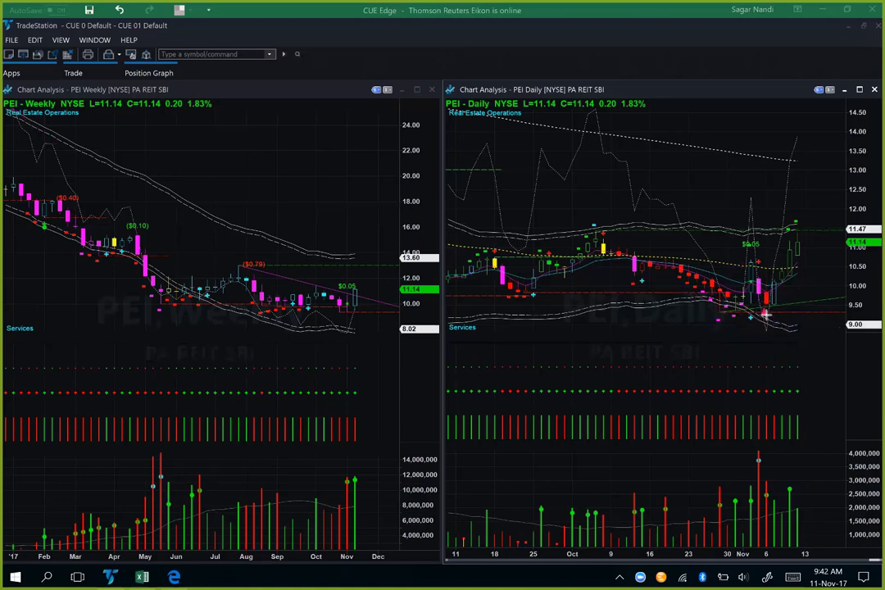
Mark the 9.50, 10.00 and 11.47 levels and November low with arrows, then erase them
drag(762, 315, 826, 315)
drag(770, 281, 847, 282)
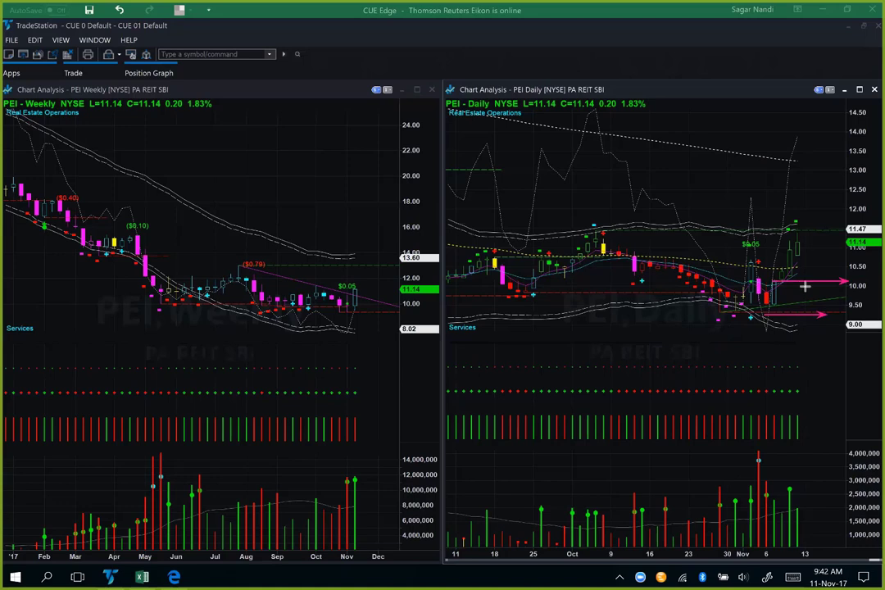
drag(778, 234, 796, 227)
drag(801, 233, 847, 235)
drag(805, 318, 804, 287)
drag(812, 246, 812, 235)
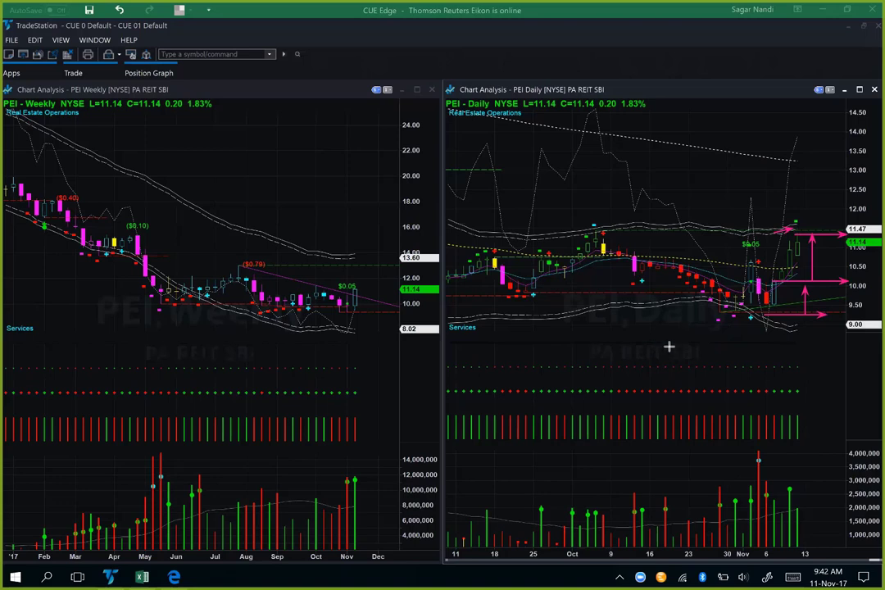
drag(652, 349, 753, 313)
drag(826, 357, 756, 321)
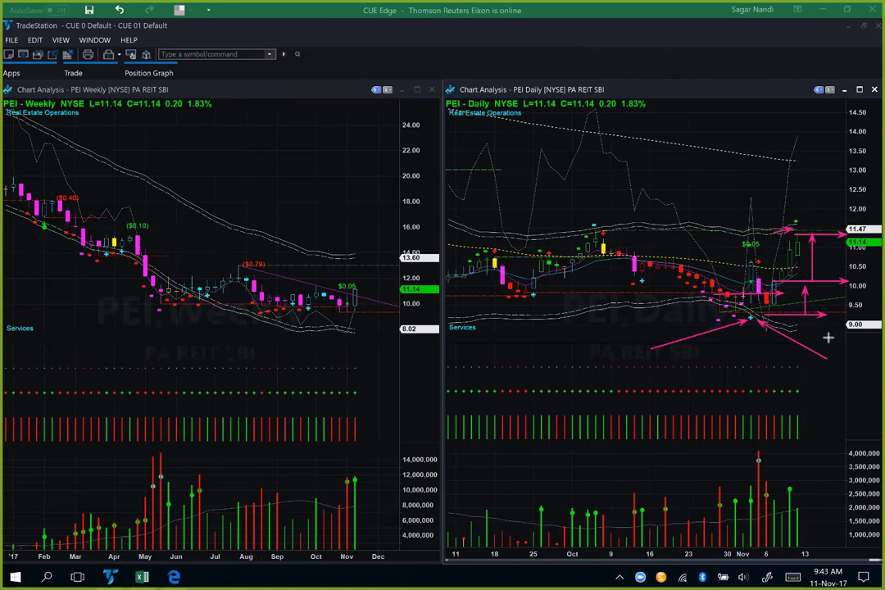
drag(697, 217, 742, 251)
key(Escape)
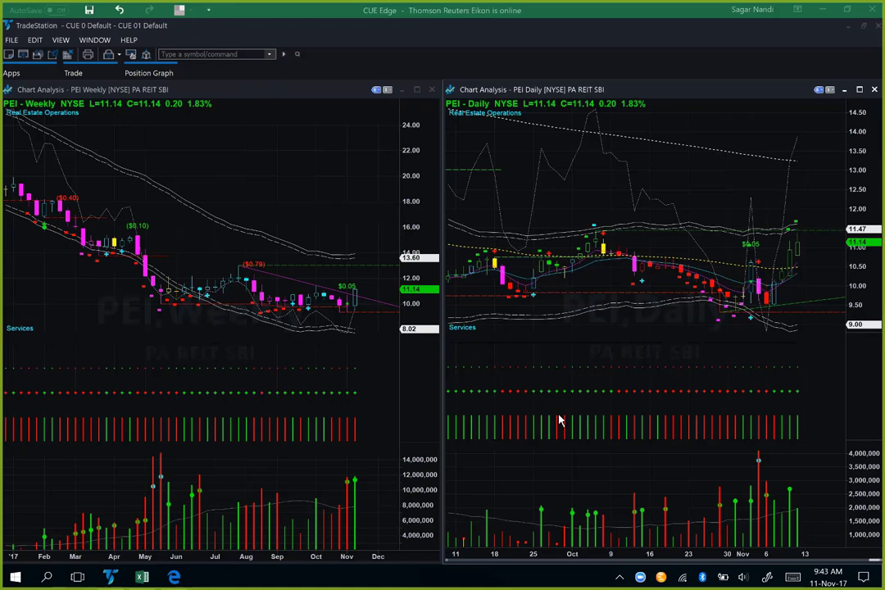
Show the Industries with Best Performance slide, then return to the Retail REITs workbook
click(180, 576)
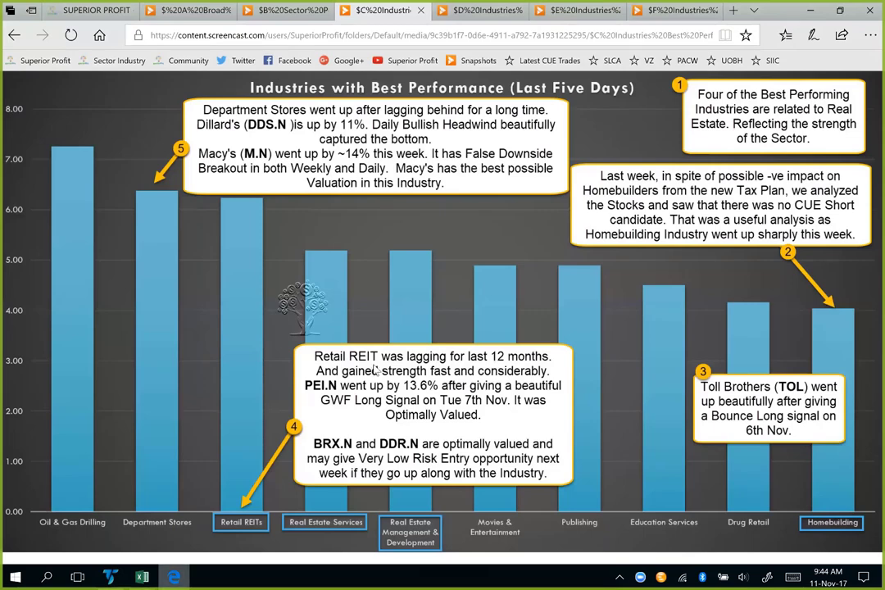
key(alt+Tab)
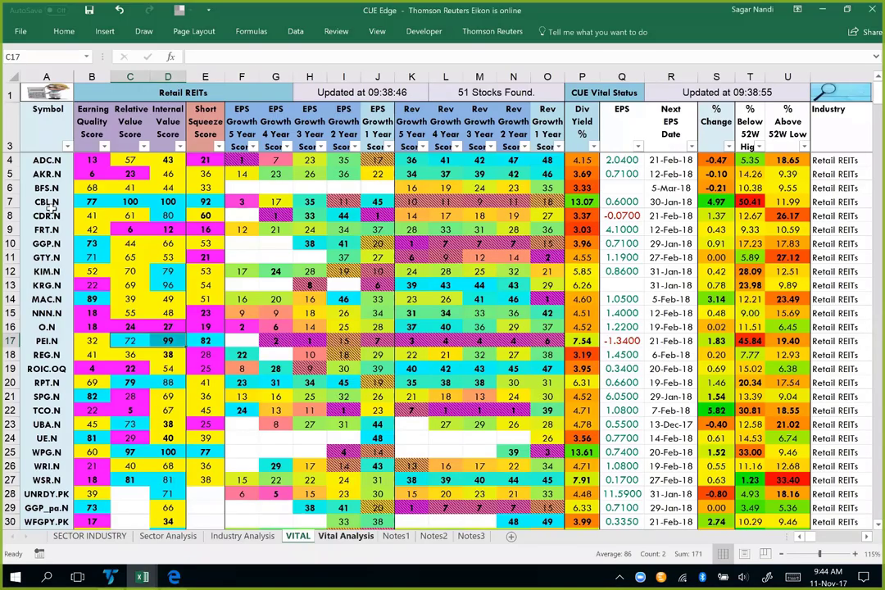
Compare BRX.N and DDR.N value scores on Vital Analysis, then return to the BRX charts
key(ctrl+Page_Down)
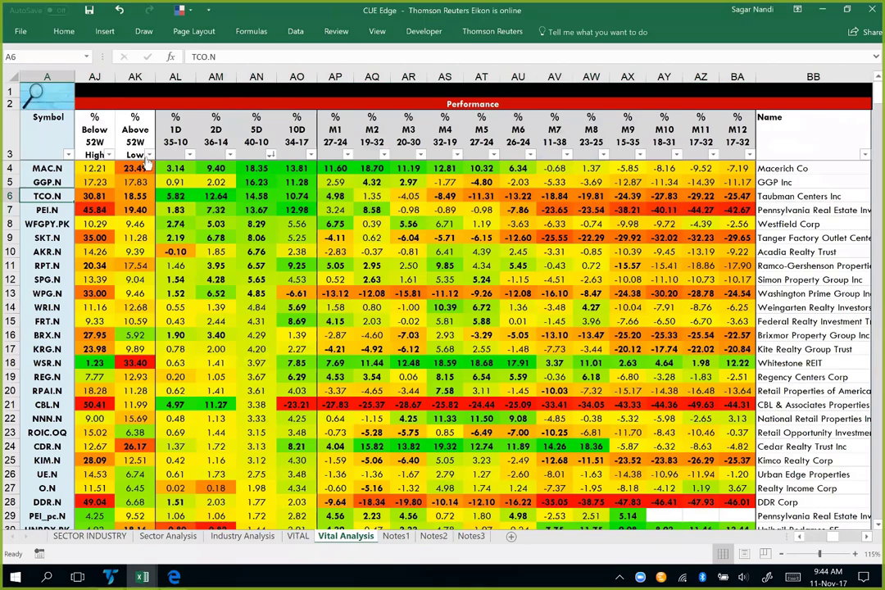
key(Right)
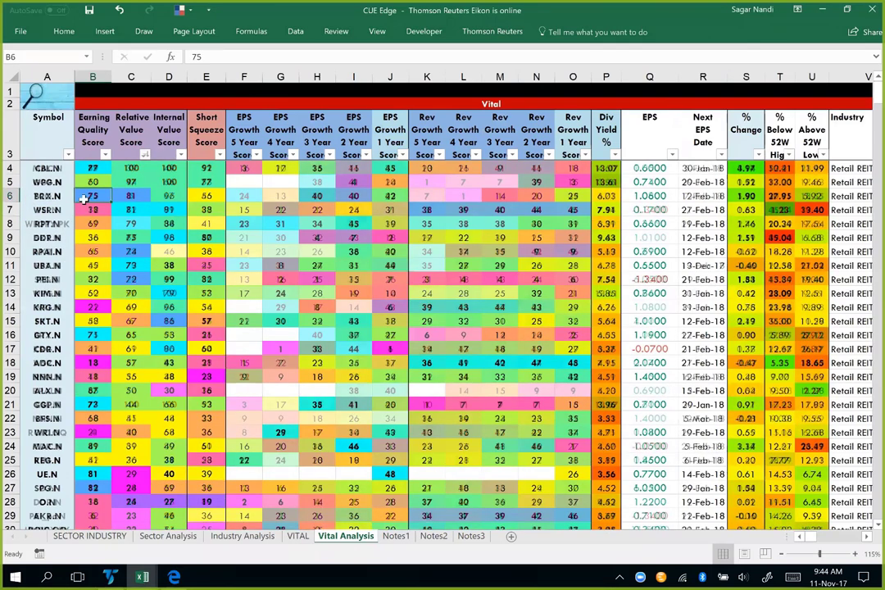
click(130, 195)
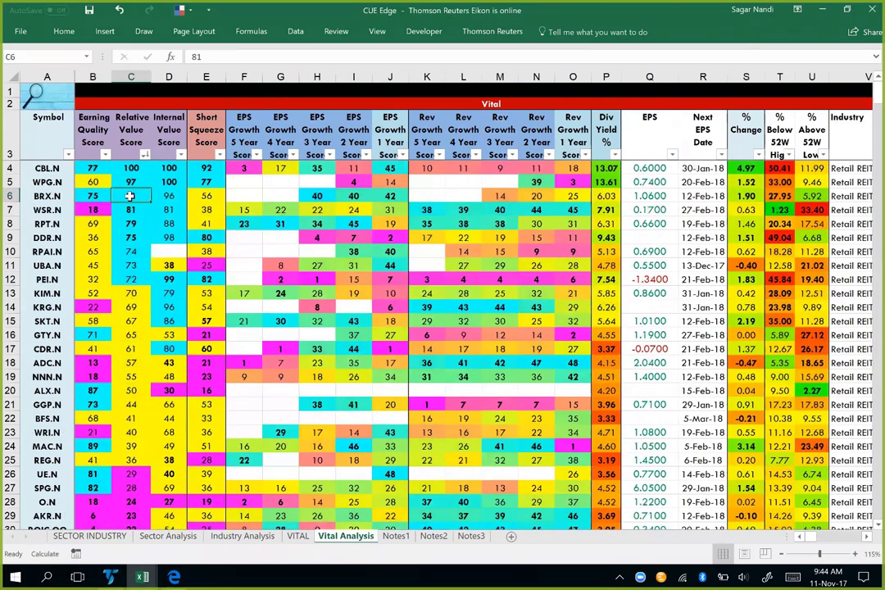
key(shift+Right)
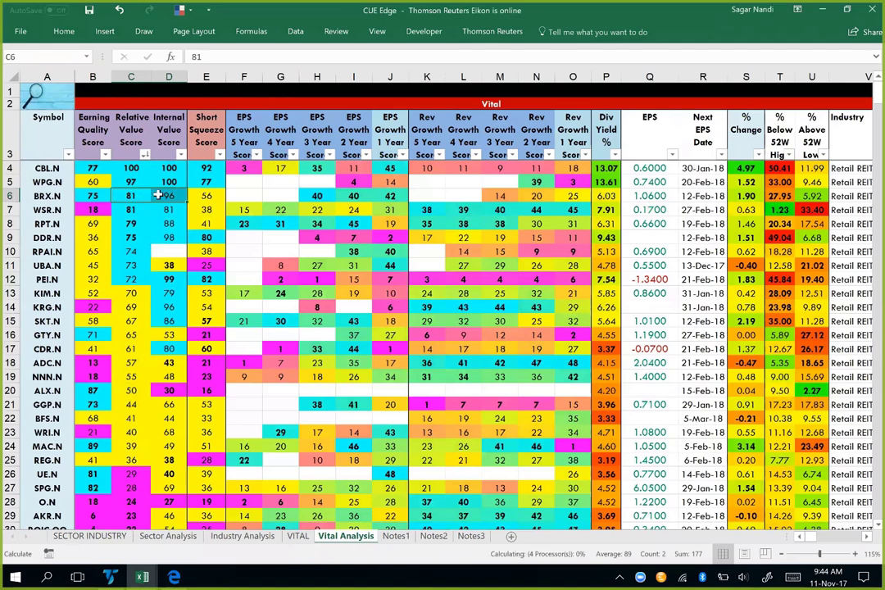
drag(134, 237, 166, 239)
click(10, 237)
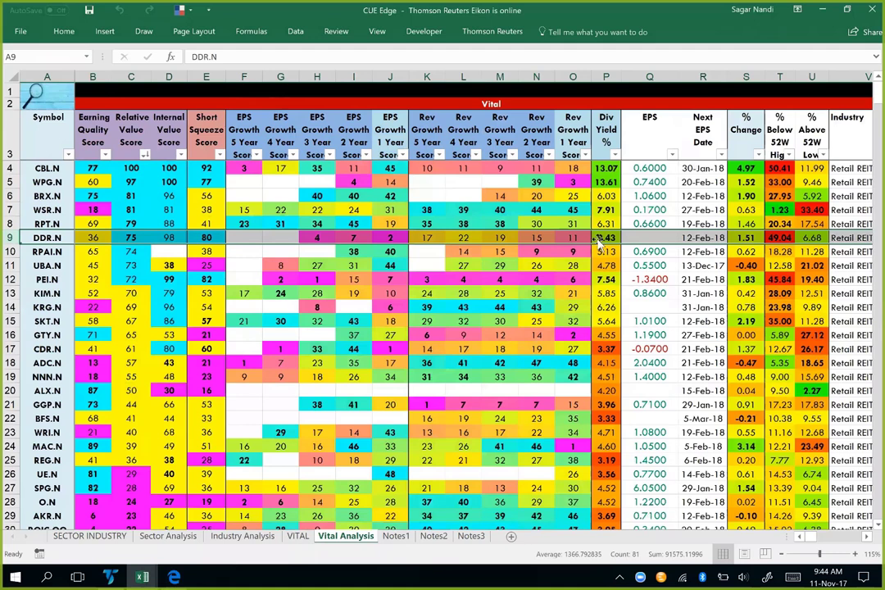
click(210, 197)
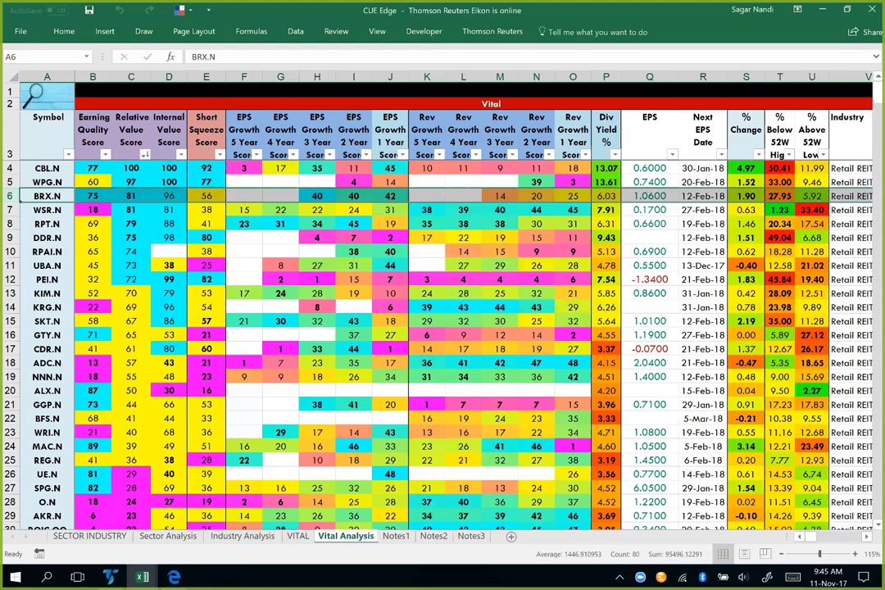
key(alt+Tab)
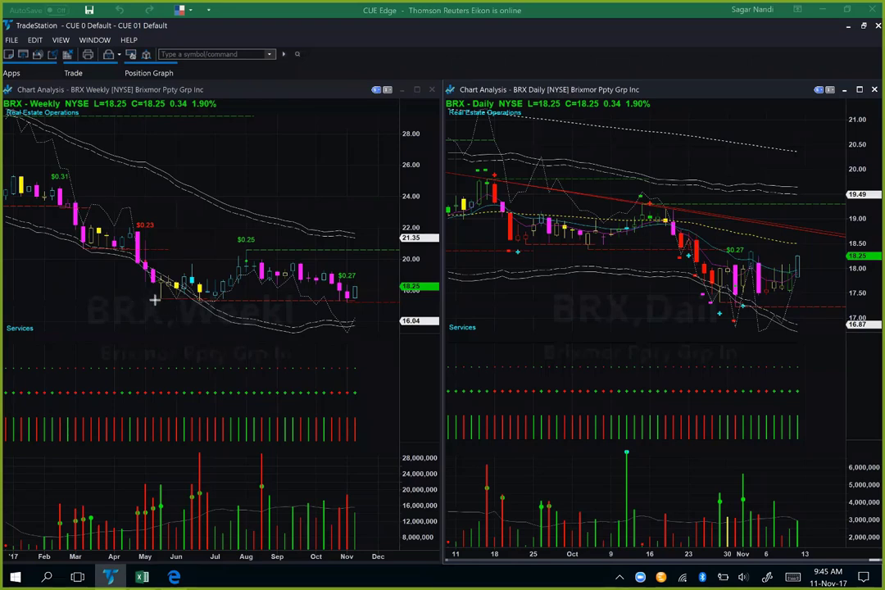
Draw pink arrows on the BRX weekly support level and the big June volume bar
drag(154, 300, 232, 300)
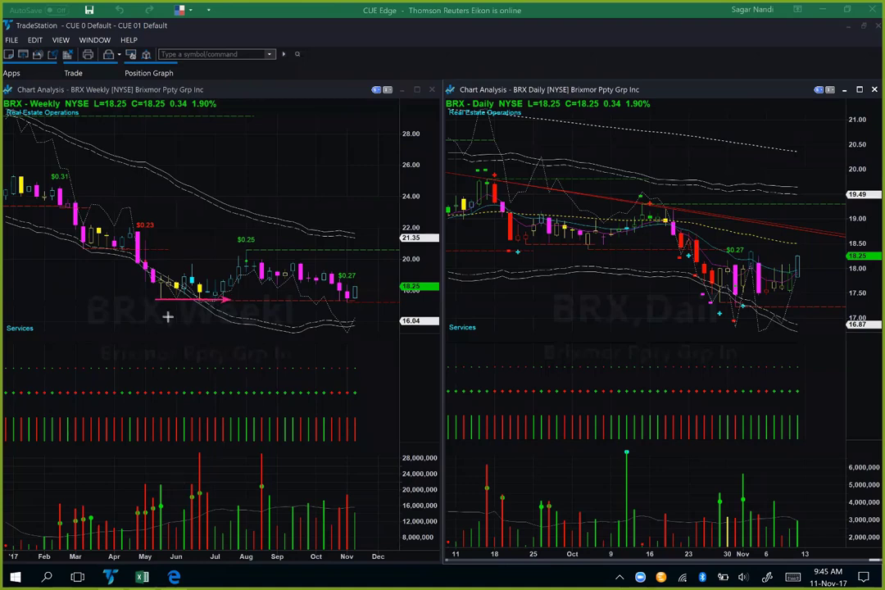
drag(167, 316, 193, 467)
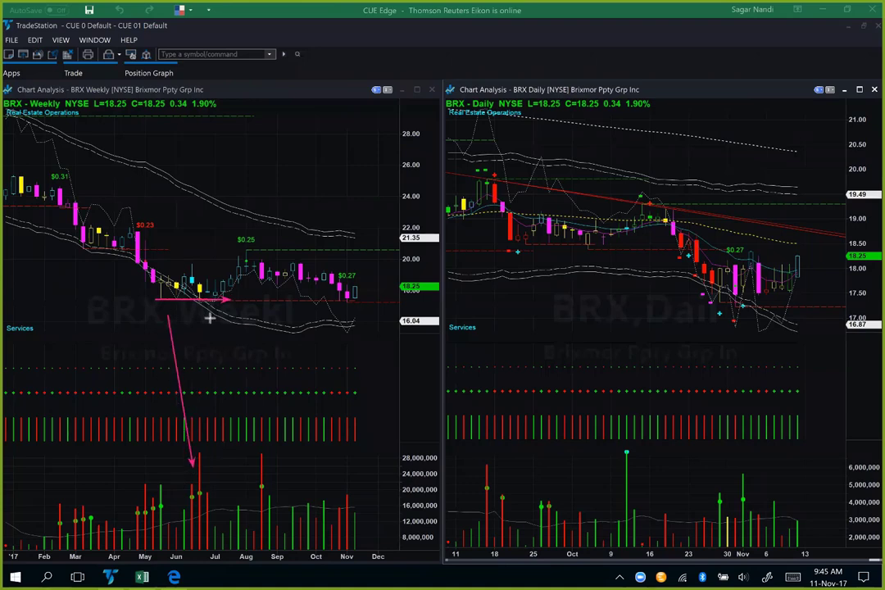
mouse_move(231, 297)
mouse_down()
mouse_move(250, 283)
mouse_move(350, 296)
mouse_up()
Add pink arrows through and around the latest BRX weekly candles, including the $0.27 candle
drag(293, 300, 407, 302)
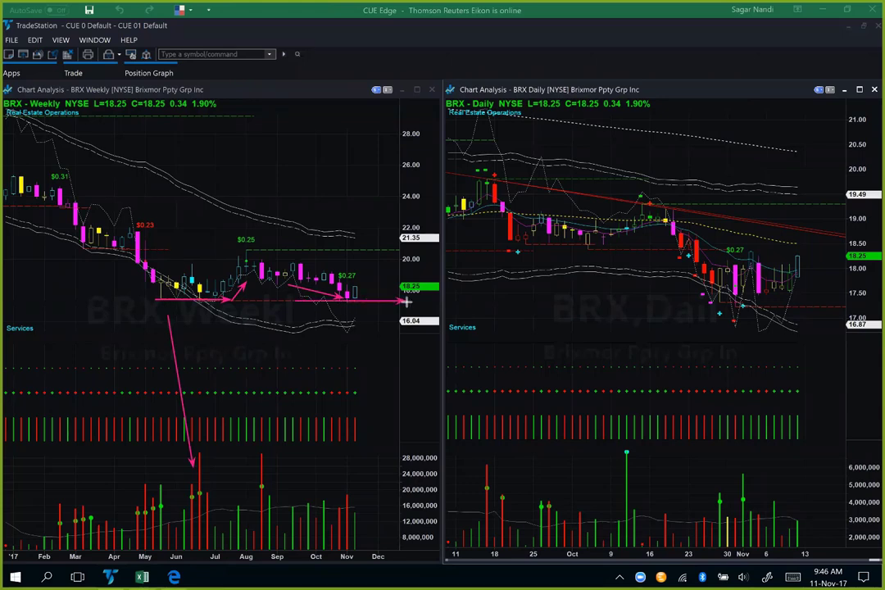
drag(405, 338, 355, 304)
drag(398, 262, 361, 286)
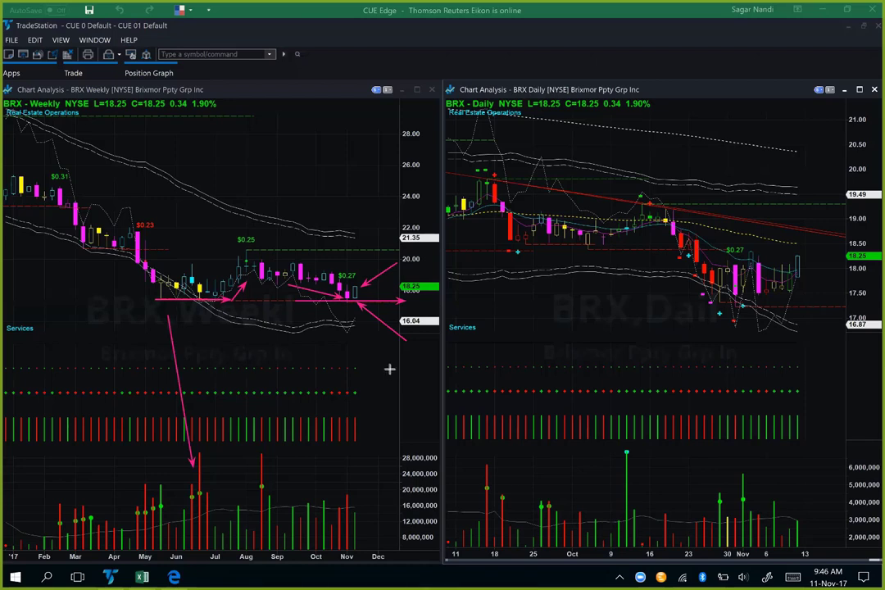
drag(373, 214, 359, 239)
click(350, 268)
click(359, 302)
drag(280, 301, 425, 300)
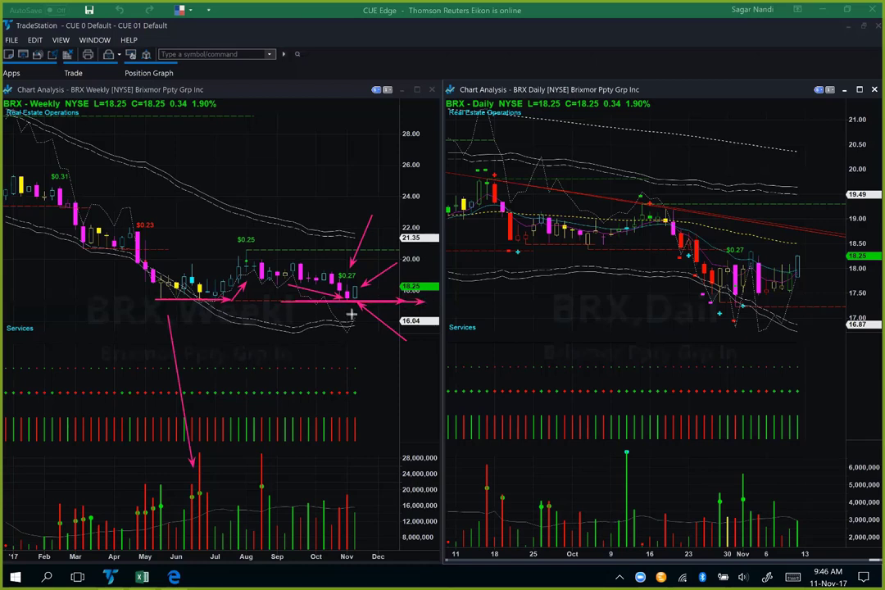
mouse_move(323, 301)
mouse_down()
mouse_move(352, 321)
mouse_move(384, 287)
mouse_up()
Arrow the BRX daily $0.27 candle, support, latest candle, late-October lows and trendline toward 18.50
drag(708, 207, 737, 253)
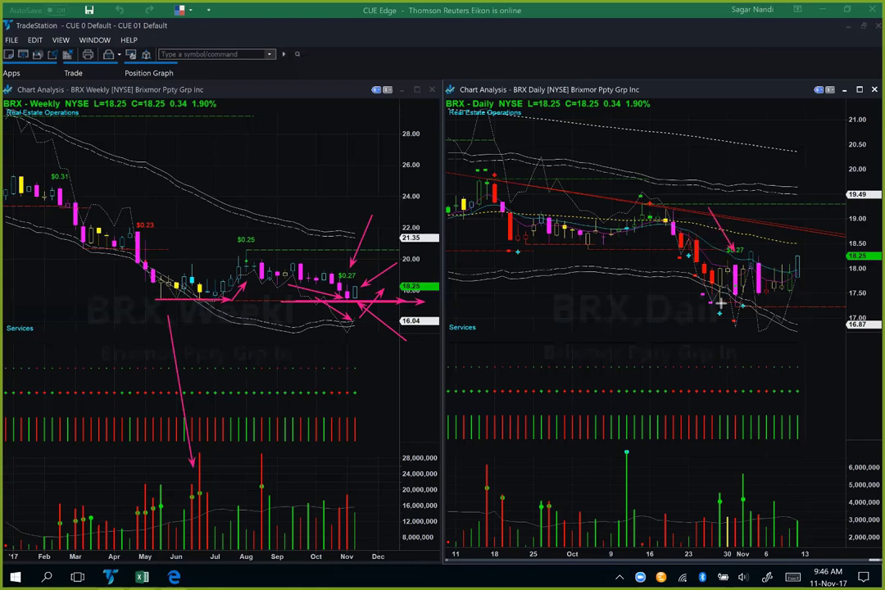
drag(720, 303, 870, 303)
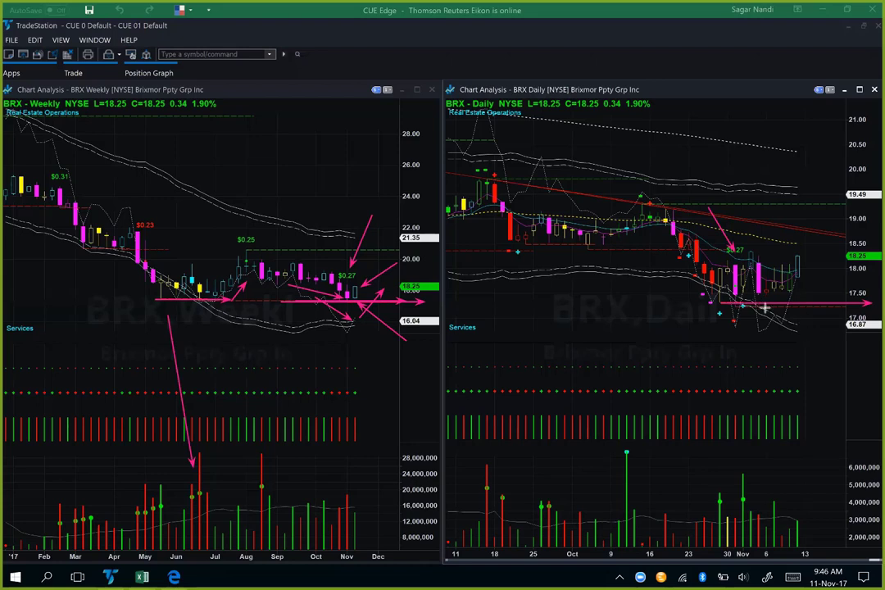
drag(838, 337, 802, 284)
drag(648, 347, 711, 320)
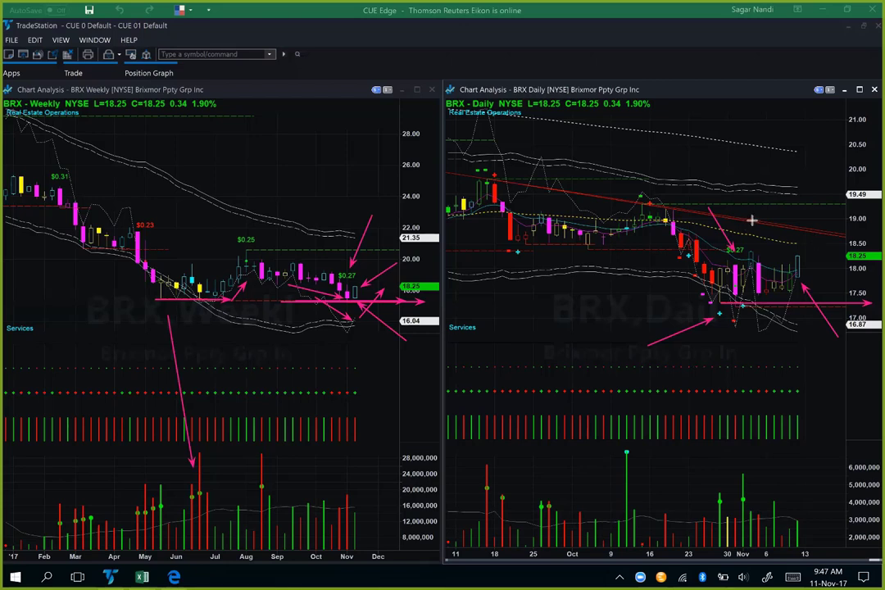
drag(752, 219, 865, 238)
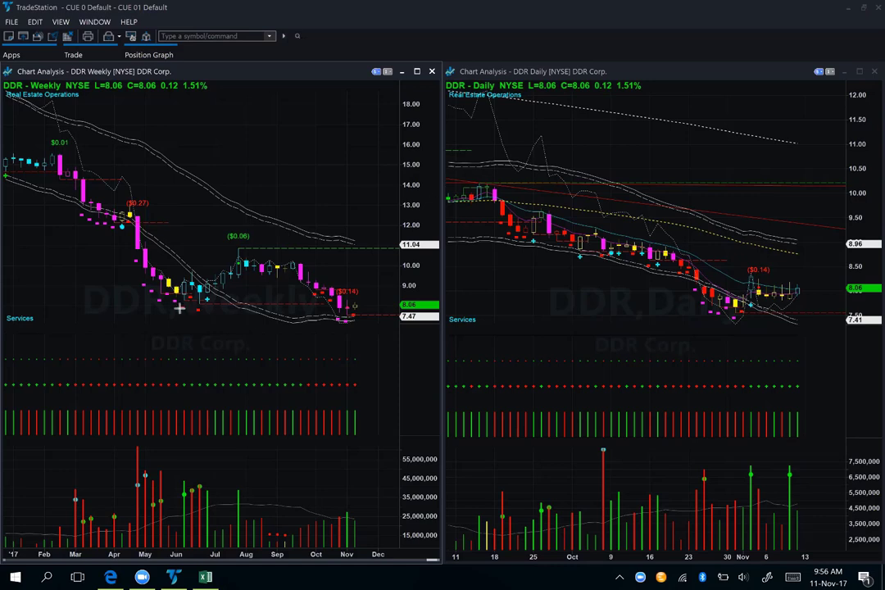
Draw a horizontal arrow and arrows at the last DDR weekly candles, then return to the slide
drag(179, 305, 377, 309)
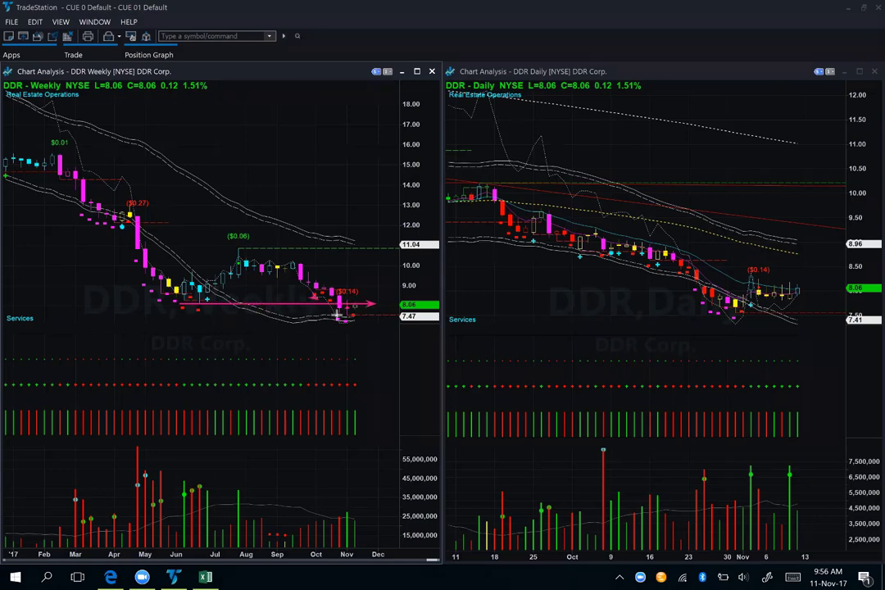
drag(311, 282, 358, 310)
drag(336, 262, 340, 286)
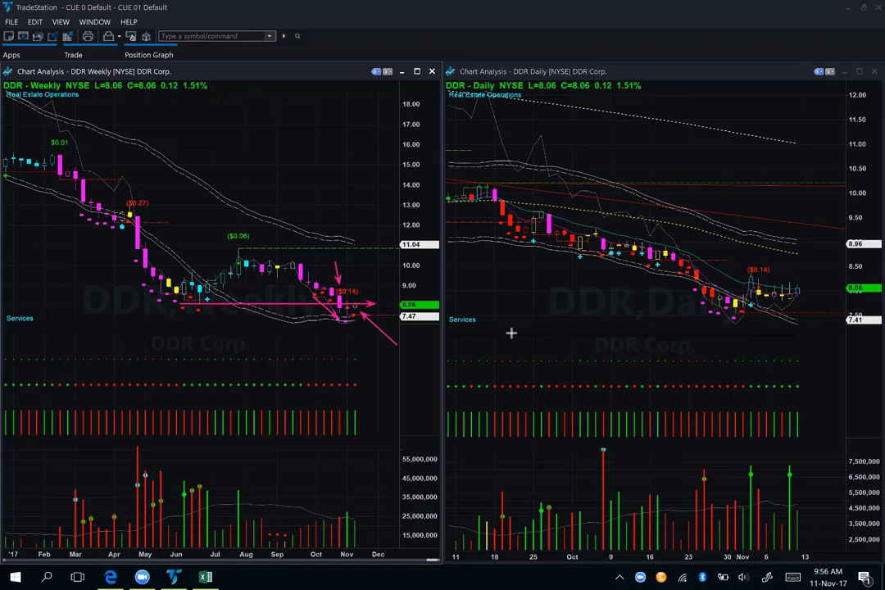
drag(363, 313, 383, 287)
drag(292, 297, 389, 294)
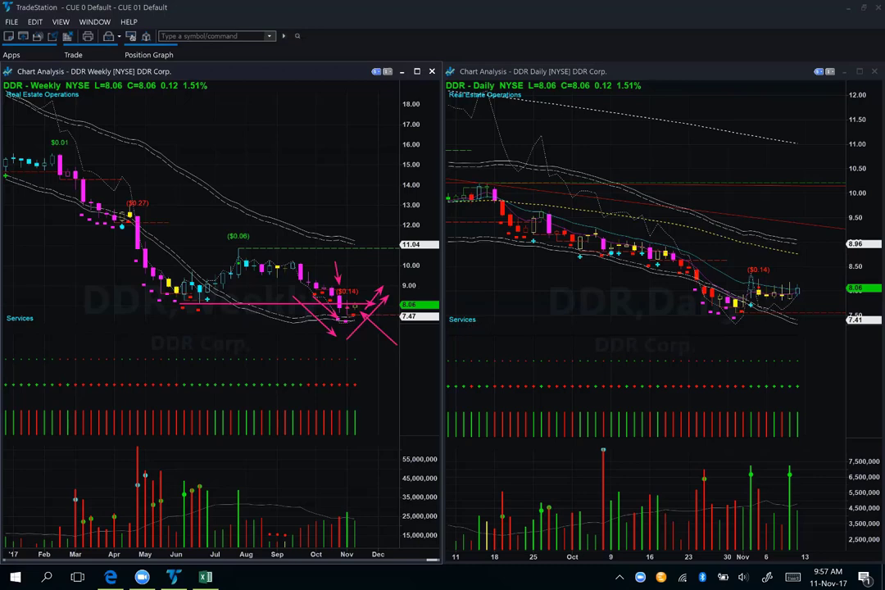
key(alt+Tab)
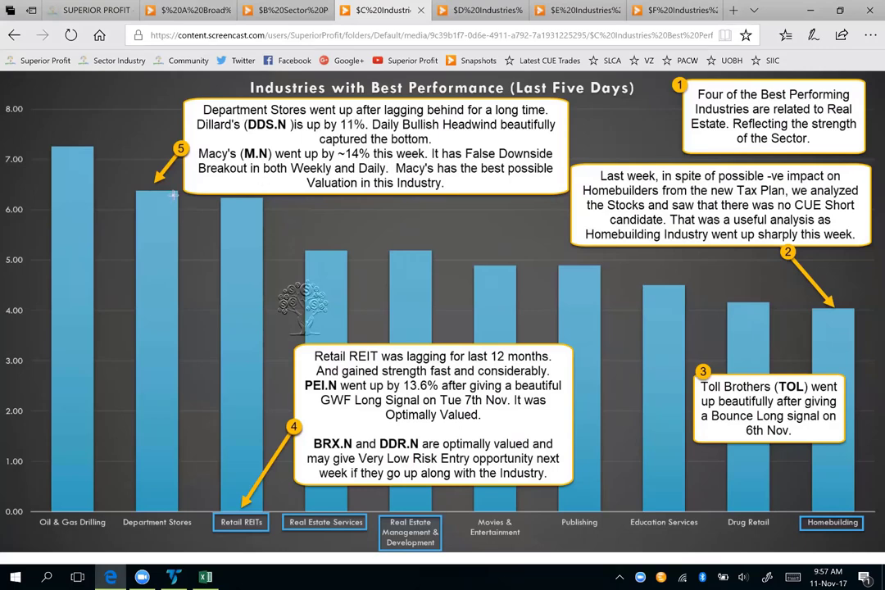
Draw a pink arrow down the Department Stores bar on the Industries with Best Performance slide
drag(173, 195, 150, 365)
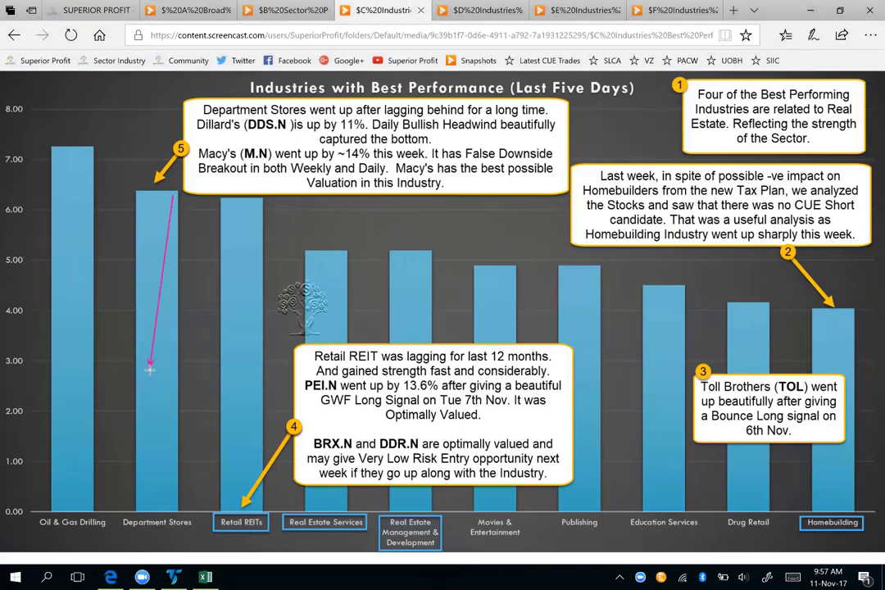
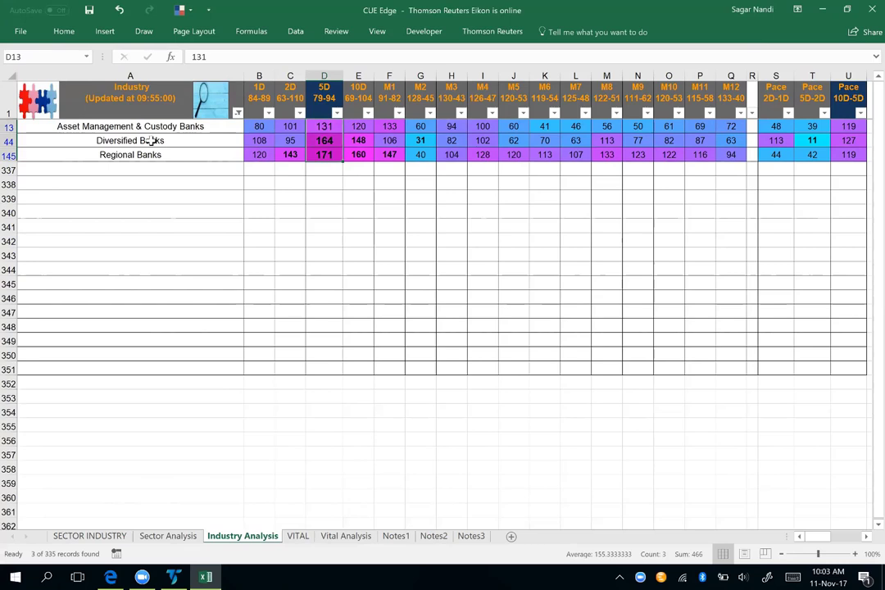
Pick Diversified Banks from the industry list and view its 51 symbols on the VITAL sheet
click(140, 127)
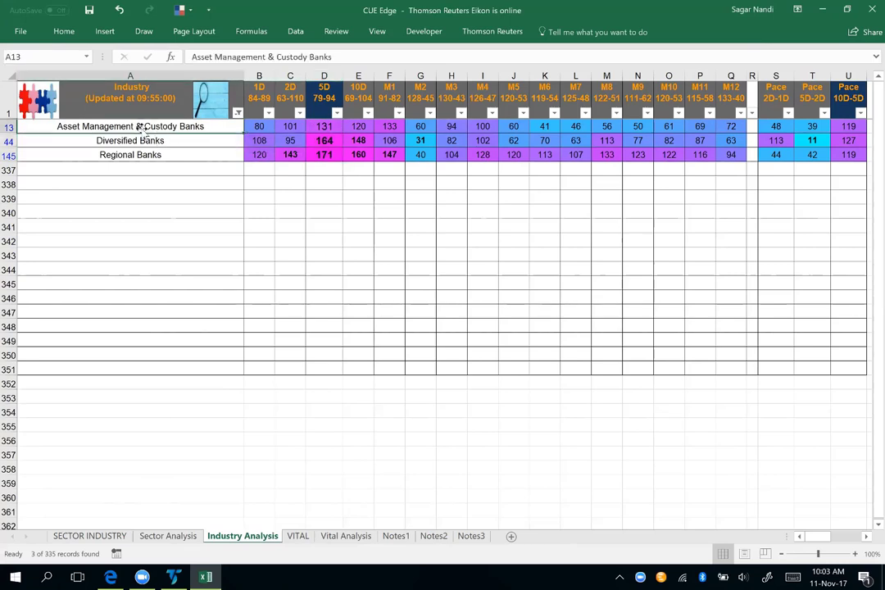
click(158, 141)
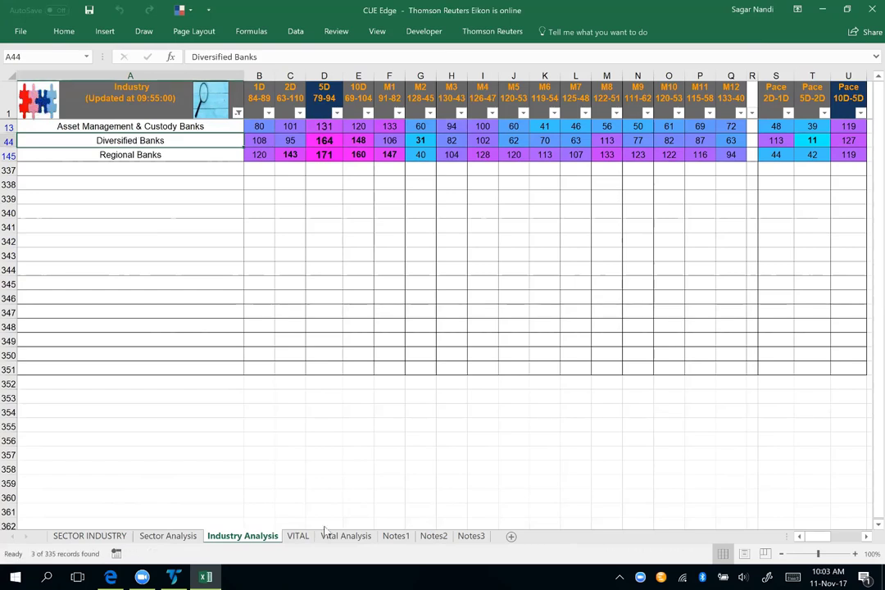
click(298, 536)
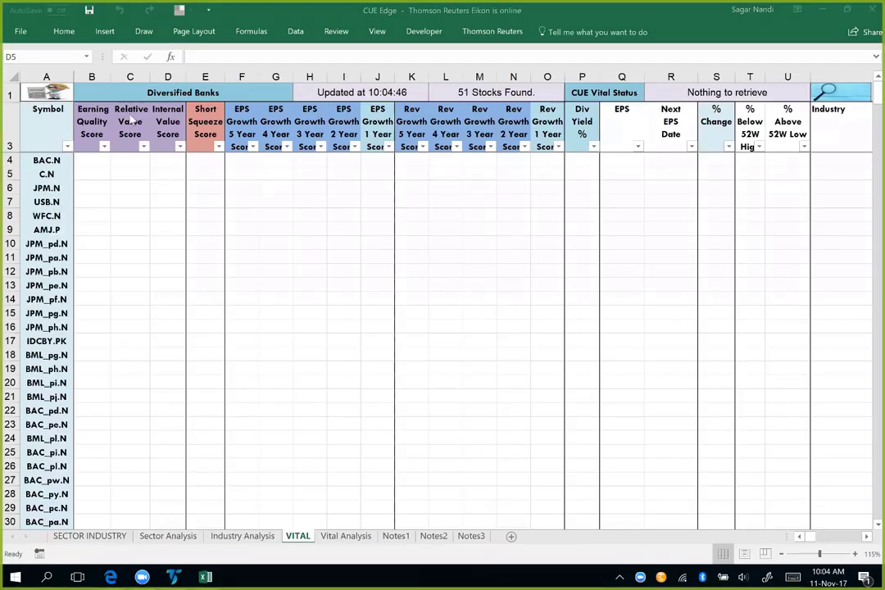
Run the logo macro to fill the Diversified Banks vital scores, then highlight the USB.N and WFC.N rows
click(49, 95)
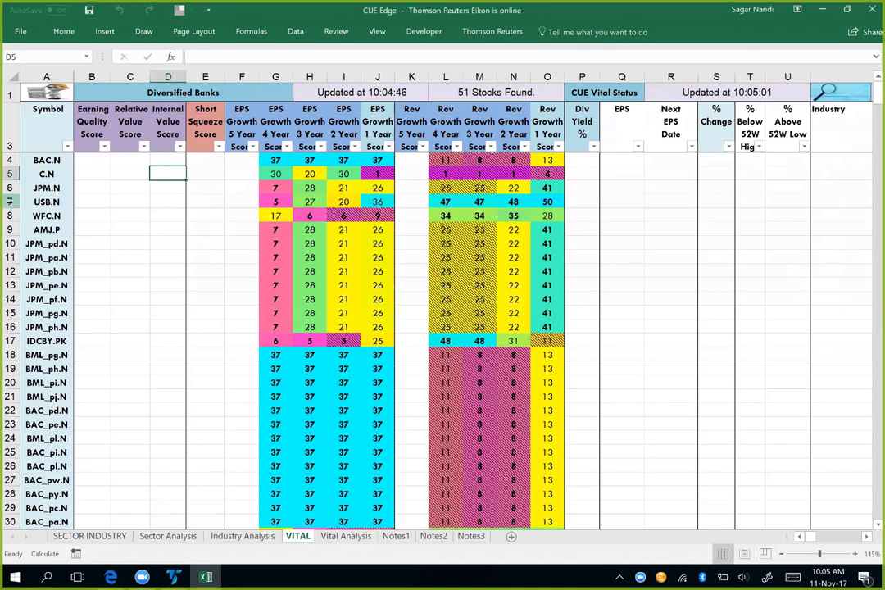
click(10, 201)
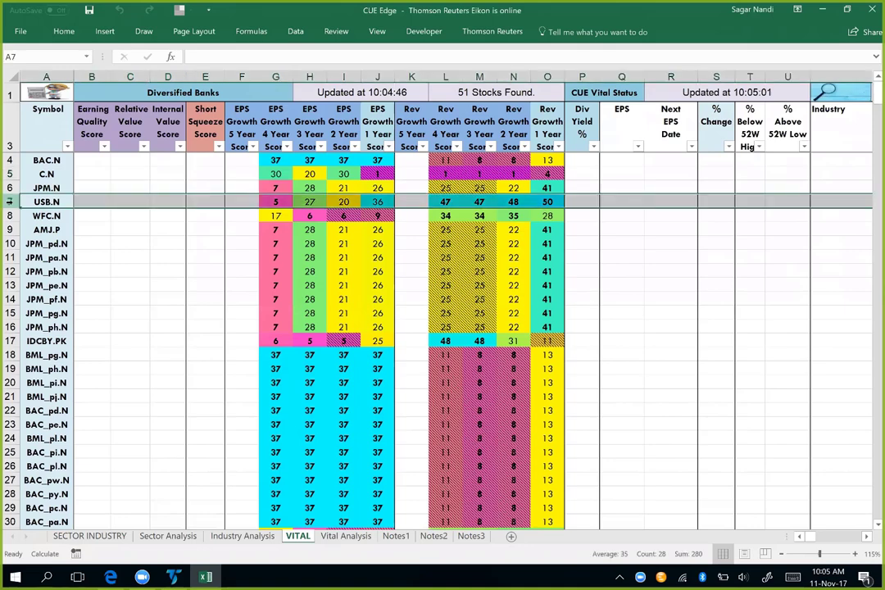
click(9, 215)
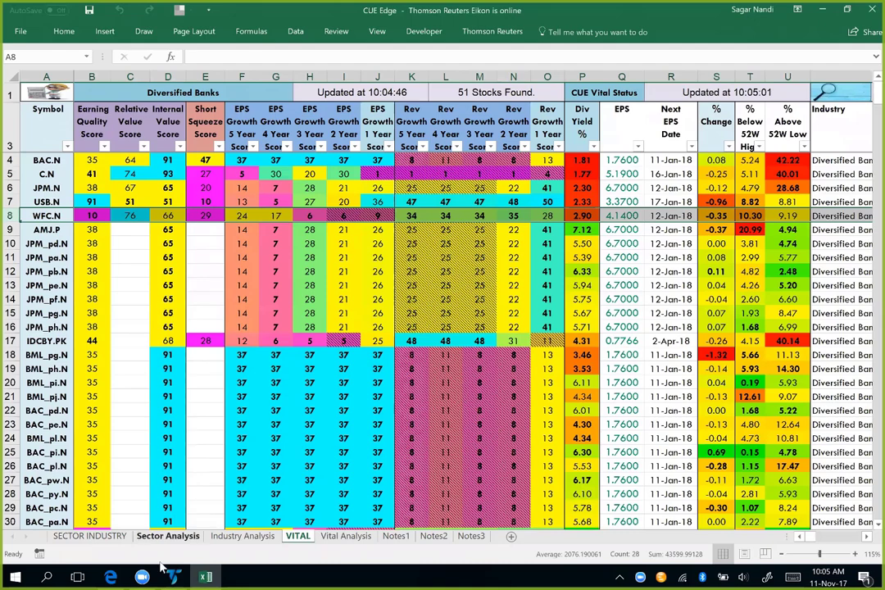
key(alt+Tab)
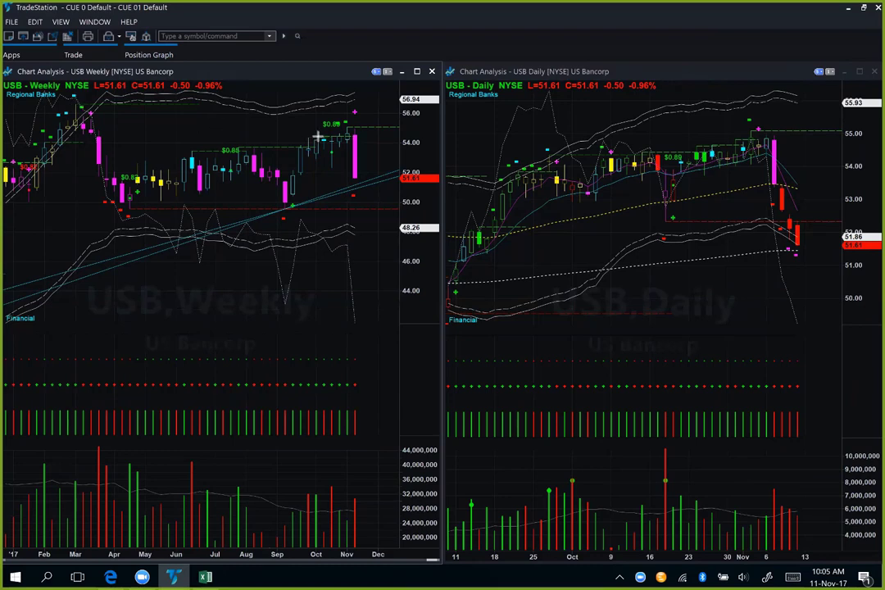
Mark the USB weekly high with a horizontal line and arrows at the latest weekly bars and daily sell-off
drag(317, 135, 350, 131)
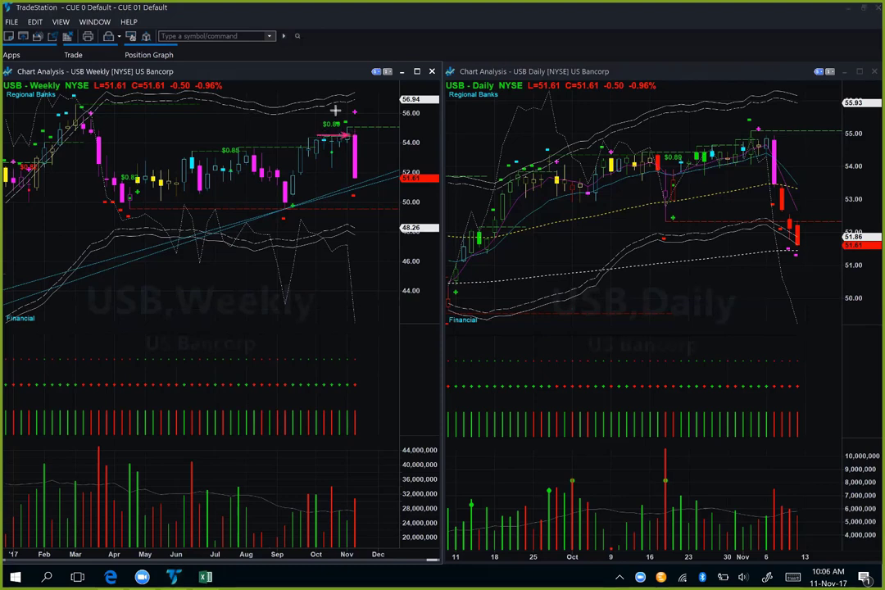
drag(334, 103, 345, 122)
drag(361, 128, 374, 106)
drag(348, 131, 409, 135)
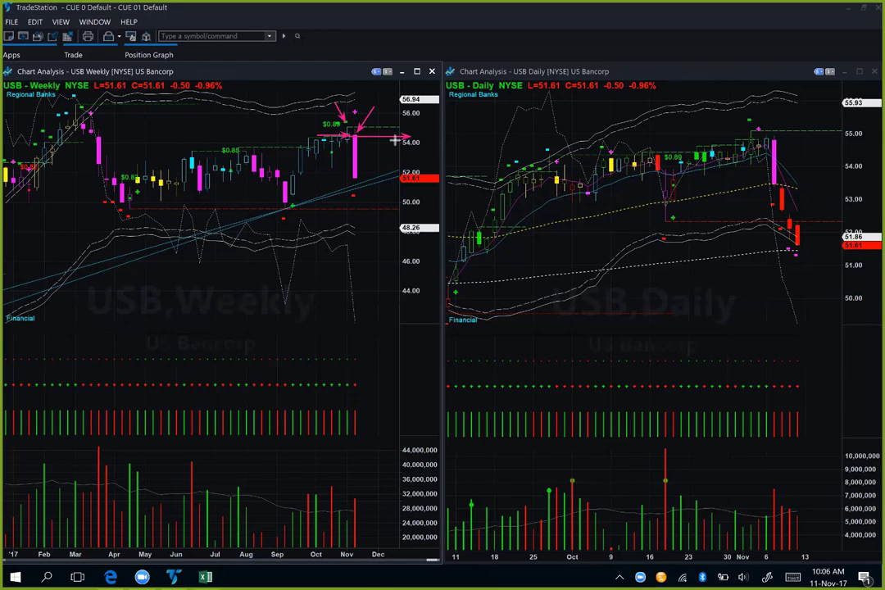
drag(356, 134, 365, 184)
drag(783, 137, 814, 259)
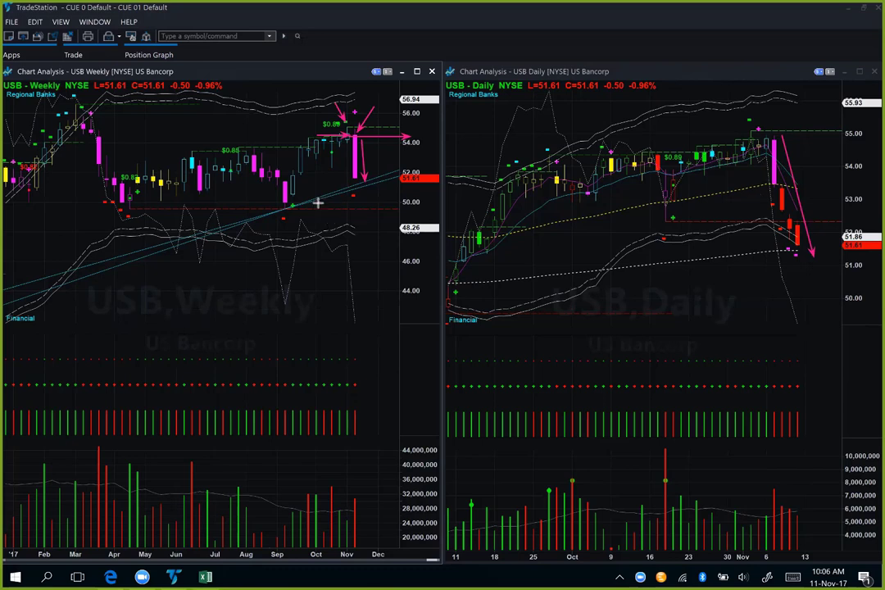
drag(318, 201, 393, 179)
Arrow the USB daily bounce, top candle and sideways range, then load WFC on both charts
drag(681, 264, 807, 254)
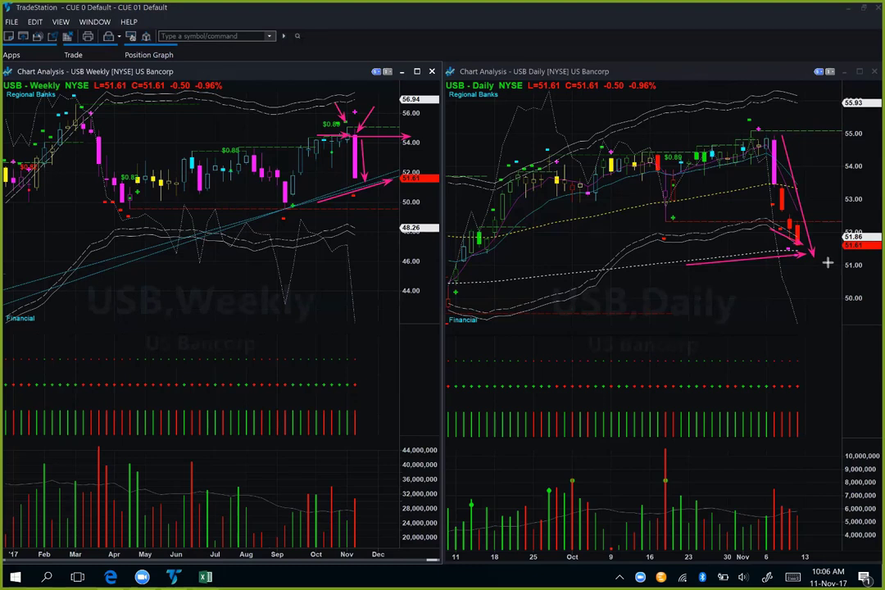
mouse_move(811, 255)
mouse_down()
mouse_move(830, 177)
mouse_move(845, 204)
mouse_up()
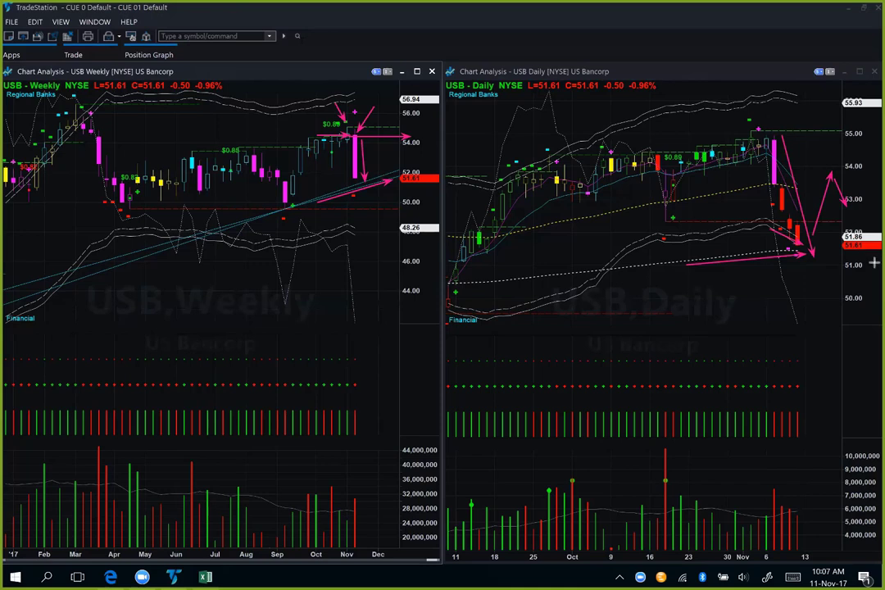
drag(794, 98, 774, 131)
drag(698, 149, 791, 144)
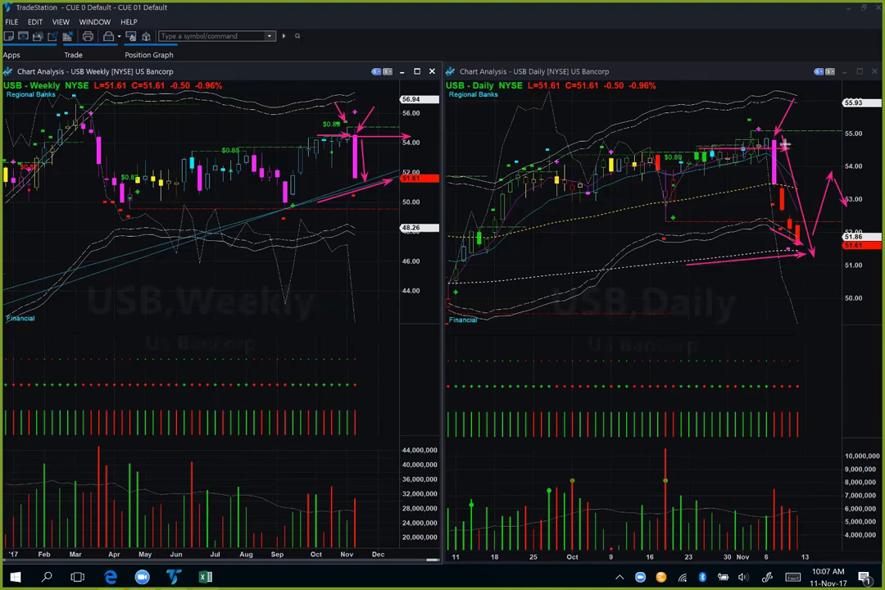
mouse_move(692, 151)
mouse_down()
mouse_move(754, 110)
mouse_move(773, 133)
mouse_move(803, 143)
mouse_up()
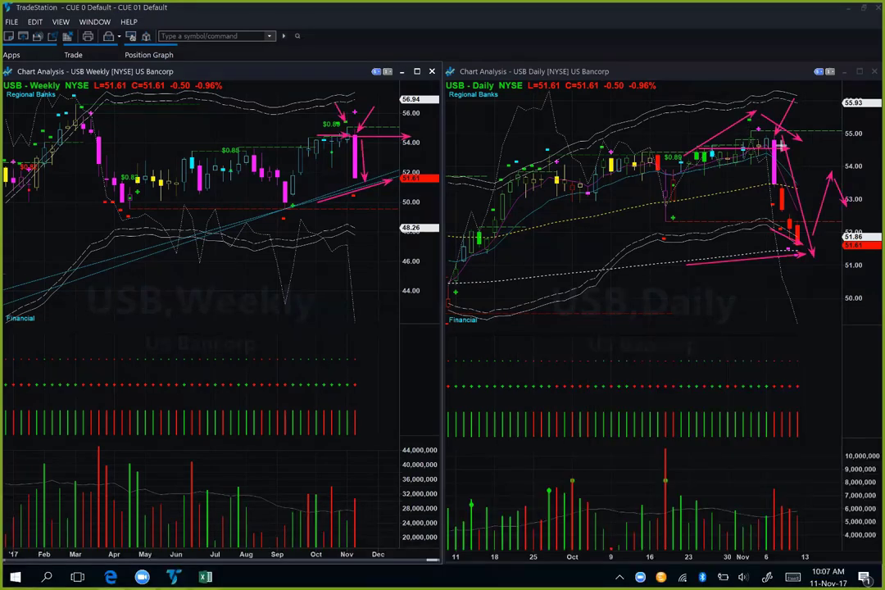
drag(788, 146, 799, 147)
text(WFC)
key(Return)
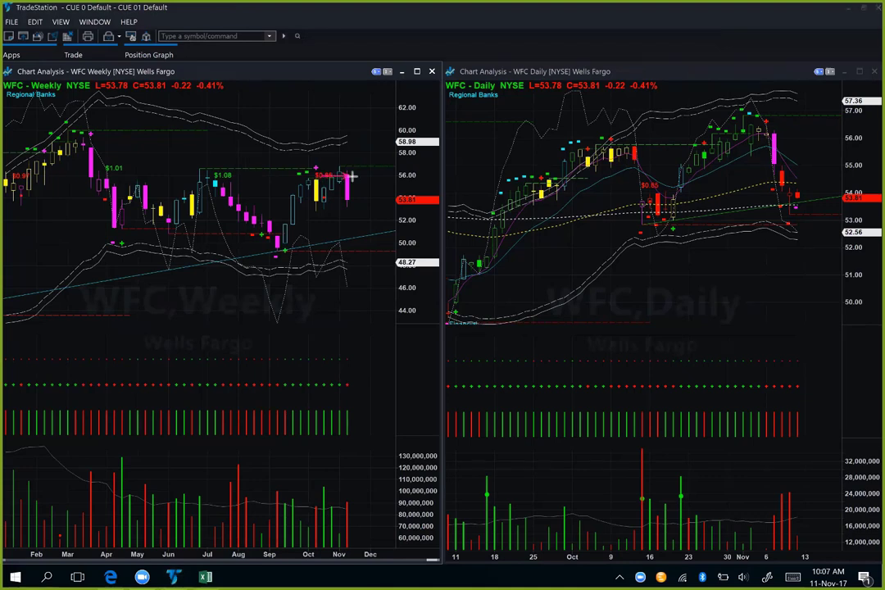
Draw arrows at the latest WFC weekly bar and the recent daily high bars
mouse_move(340, 157)
mouse_down()
mouse_move(351, 127)
mouse_move(355, 173)
mouse_up()
drag(795, 94, 768, 115)
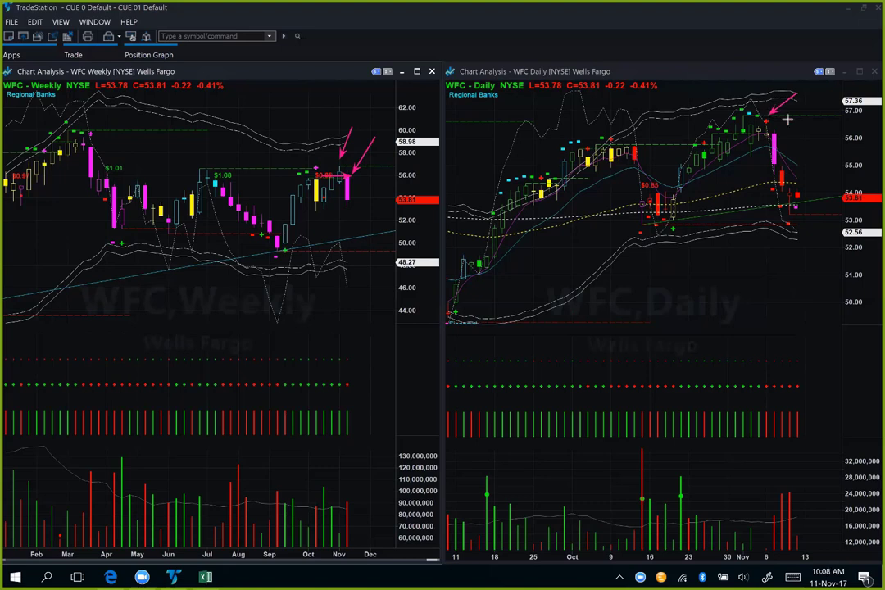
drag(799, 103, 771, 126)
key(e)
key(ctrl+z)
Draw a horizontal resistance line at the WFC daily high, extend it left, and arrow where price touched it
drag(525, 121, 847, 121)
drag(524, 121, 510, 122)
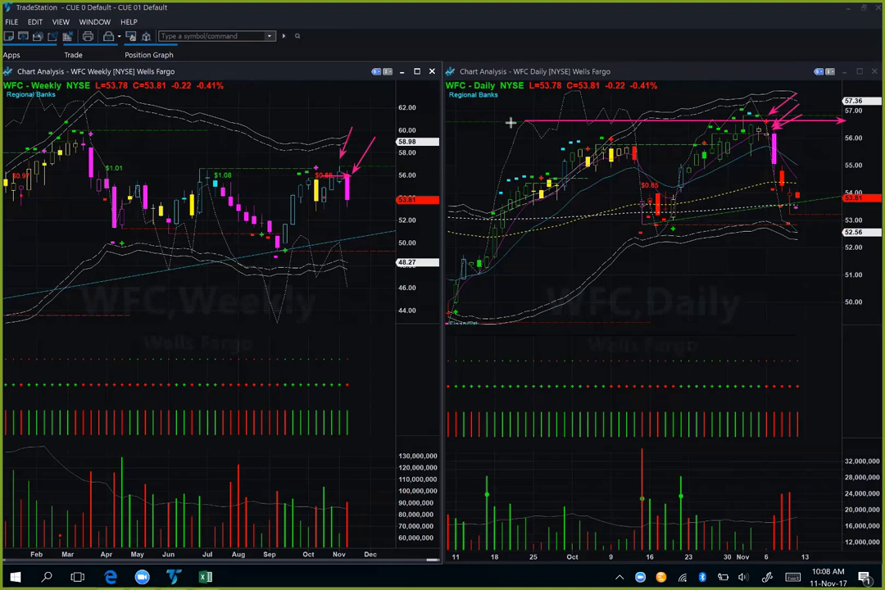
click(598, 121)
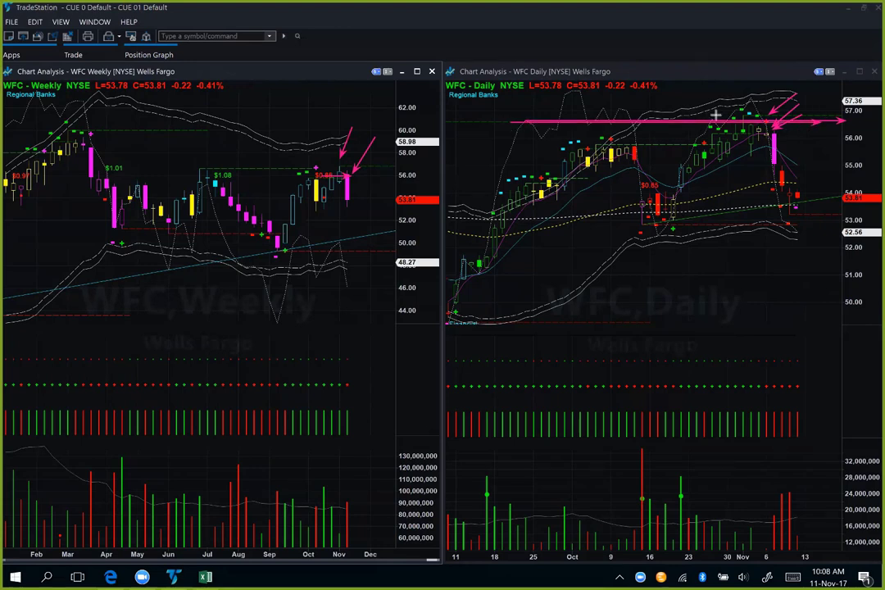
drag(703, 101, 741, 115)
drag(510, 121, 495, 122)
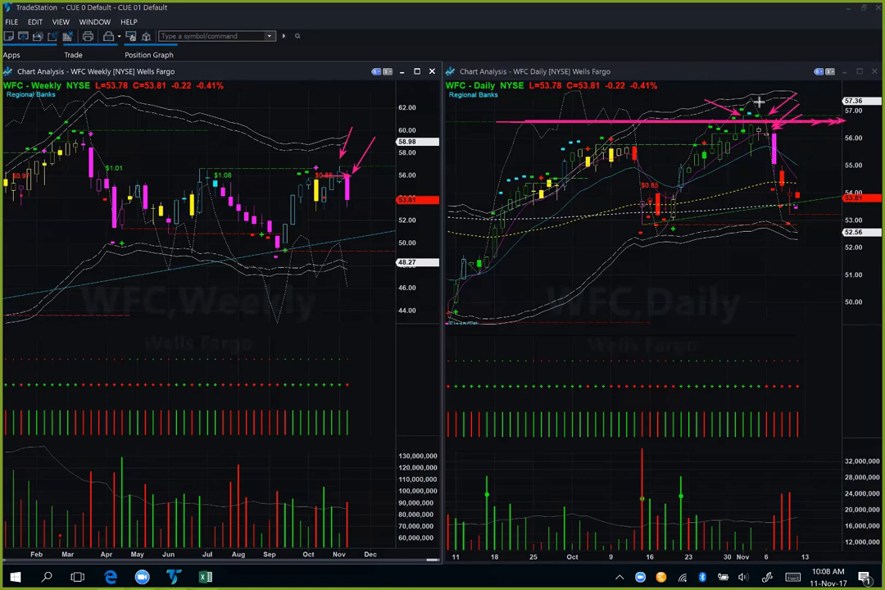
Add WFC daily arrows at the highs, the reversal and magenta candles, and along support
drag(759, 96, 746, 109)
drag(767, 86, 757, 127)
drag(784, 86, 768, 104)
drag(737, 190, 766, 141)
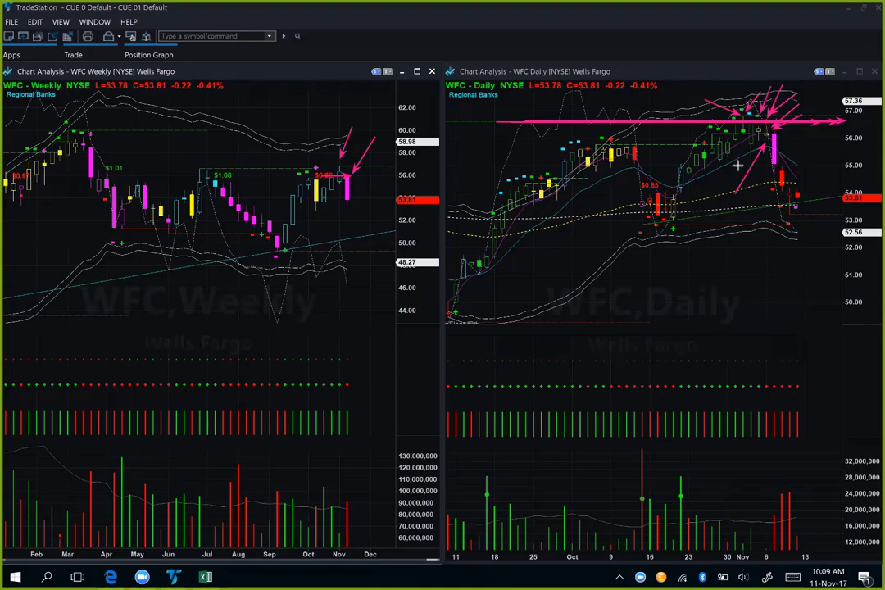
drag(816, 127, 779, 134)
drag(781, 143, 808, 199)
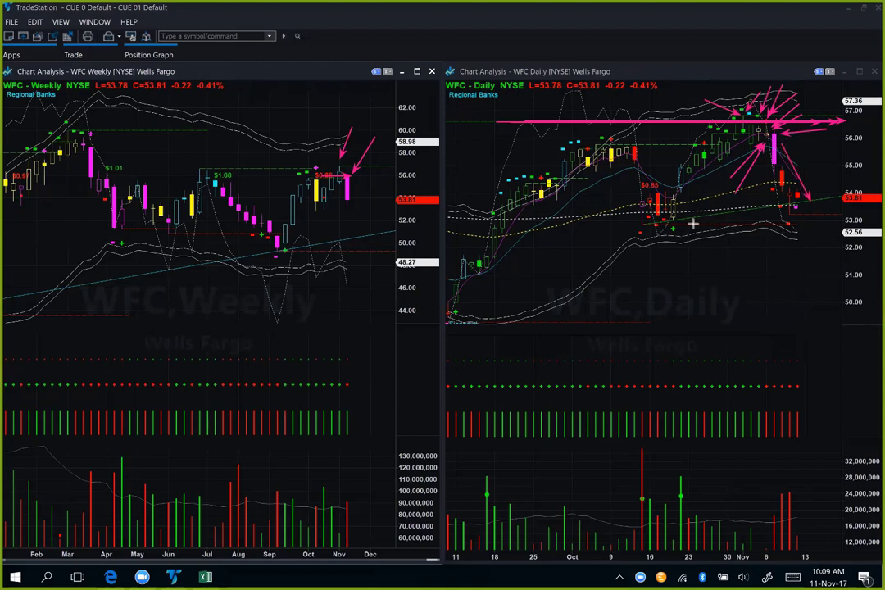
drag(667, 223, 833, 198)
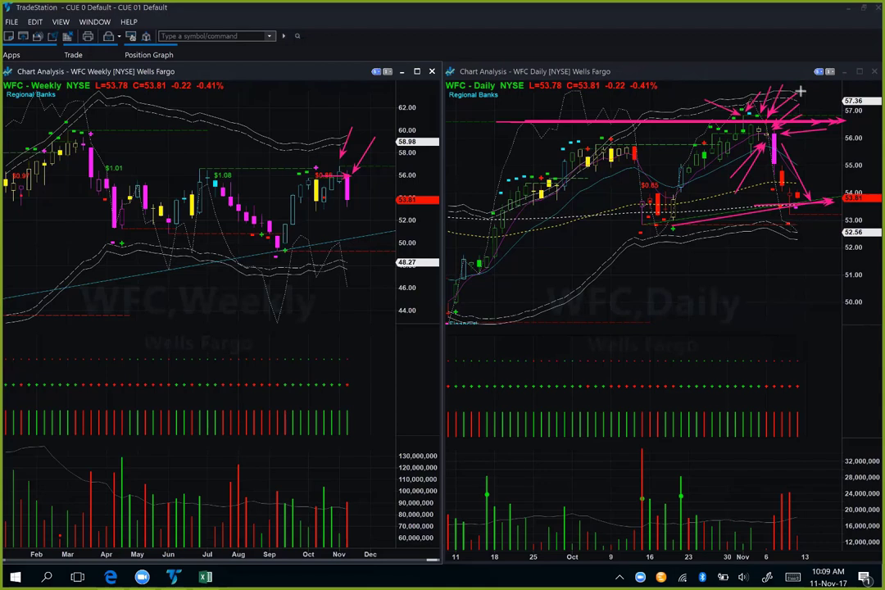
drag(817, 91, 768, 125)
key(Escape)
On the worst-industries slide, arrow the Trucking bar and underline the Weekly Market Roundups and Long Position lines
key(alt+Tab)
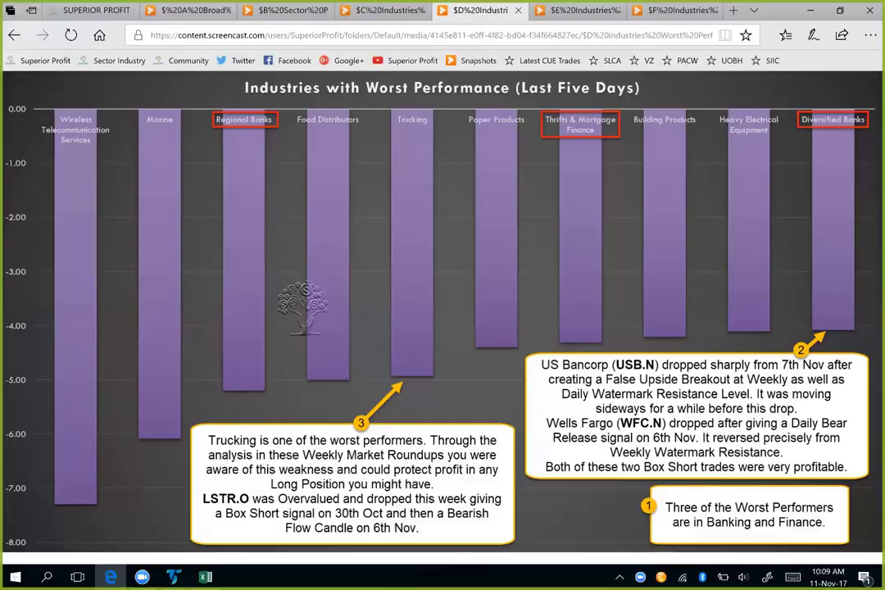
drag(399, 312, 414, 145)
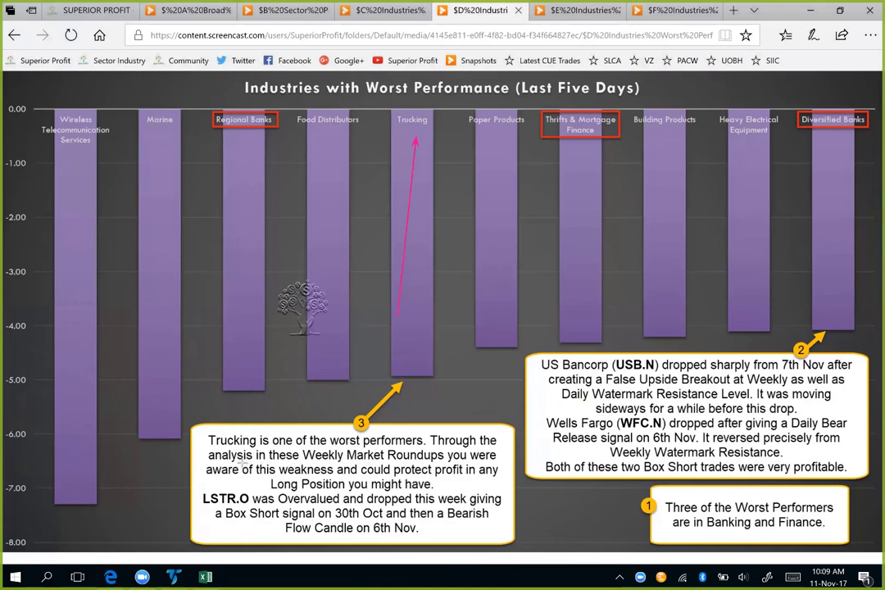
drag(243, 462, 489, 462)
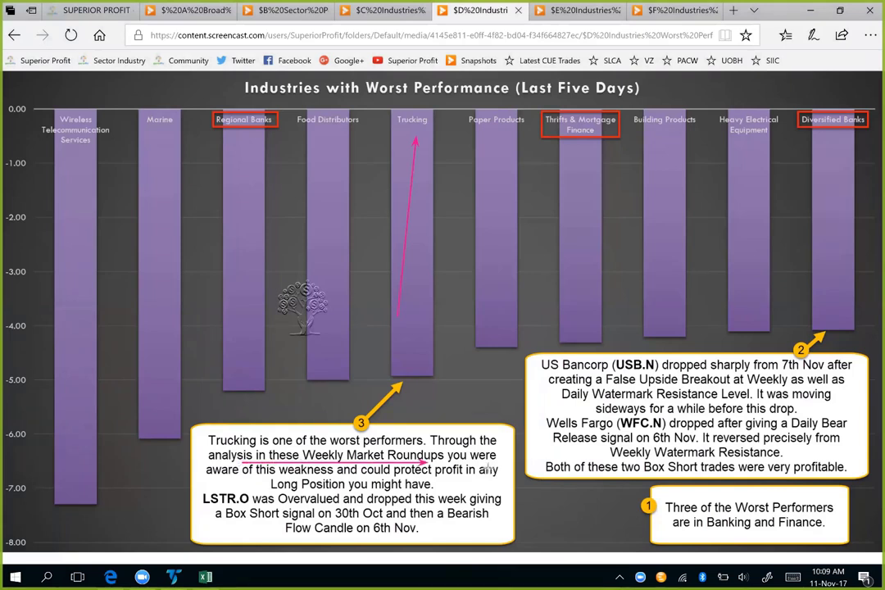
drag(233, 480, 467, 479)
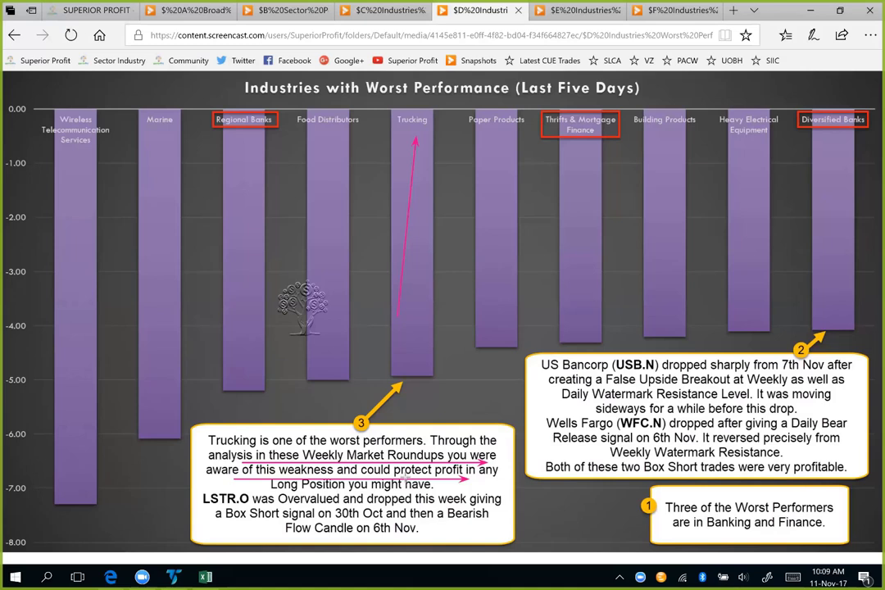
drag(447, 478, 499, 475)
Underline the LSTR.O Overvalued, Box Short on 30th Oct and Flow Candle on 6th Nov lines, and arrow LSTR.O
drag(279, 497, 422, 496)
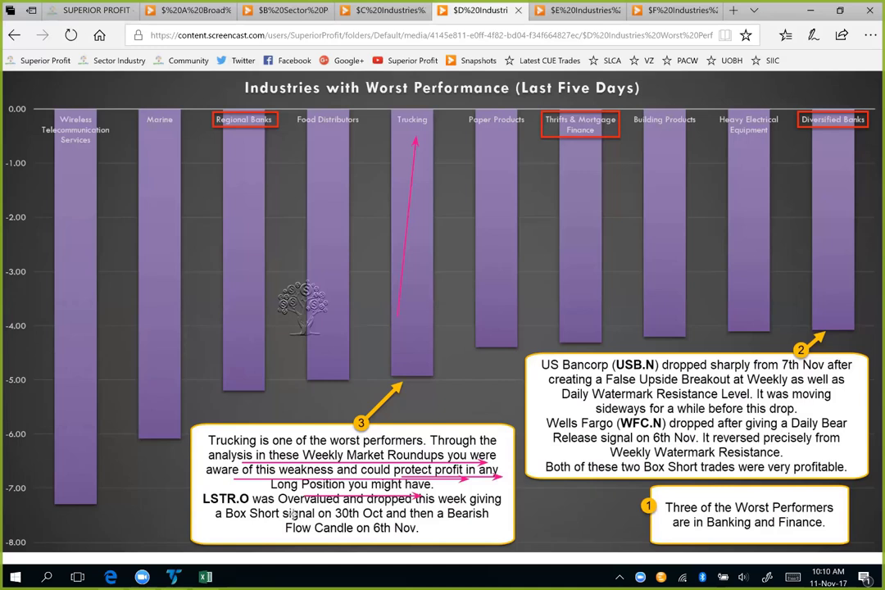
drag(230, 505, 471, 504)
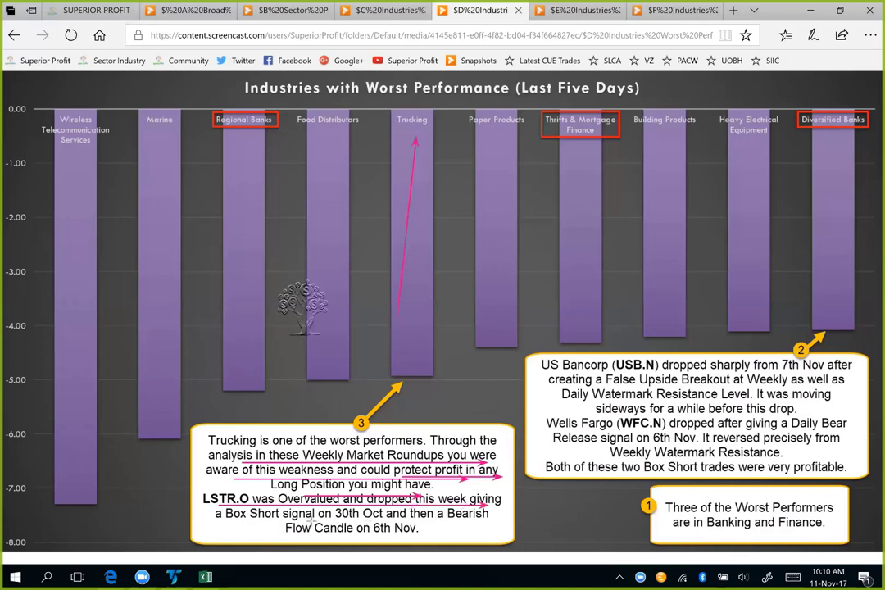
drag(310, 522, 399, 521)
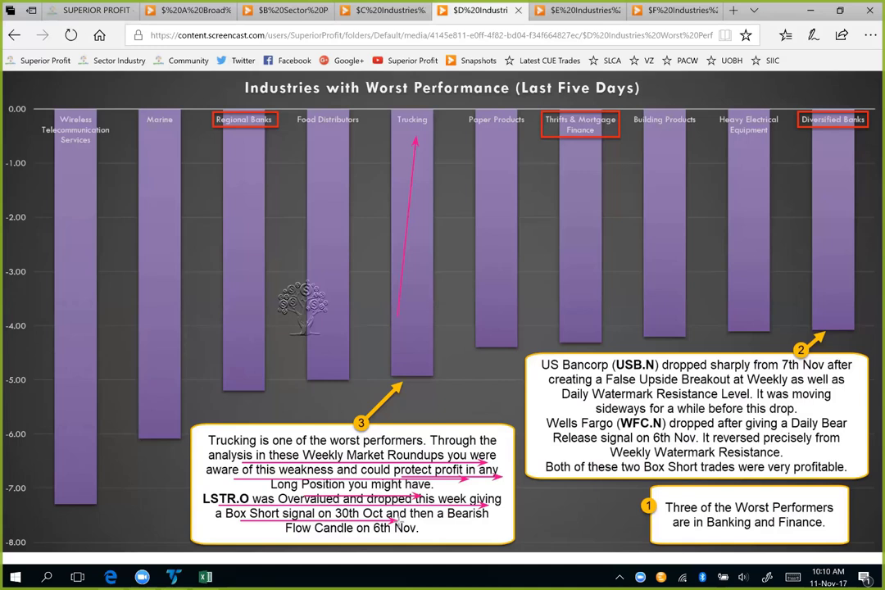
drag(302, 535, 403, 535)
drag(170, 495, 197, 497)
Draw pink arrows up the LSTR weekly rally and at its latest weekly top candles
key(alt+Tab)
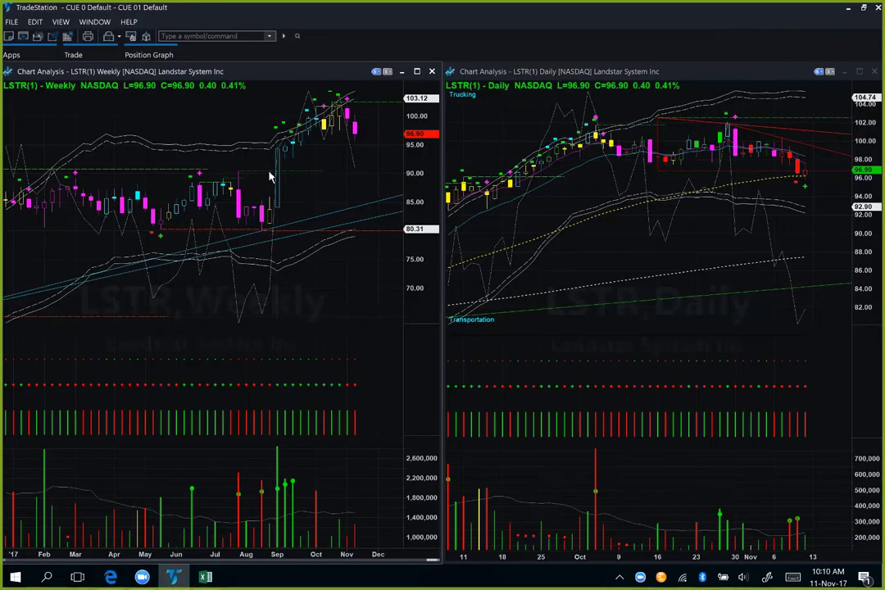
mouse_move(254, 196)
mouse_down()
mouse_move(314, 100)
mouse_move(341, 98)
mouse_up()
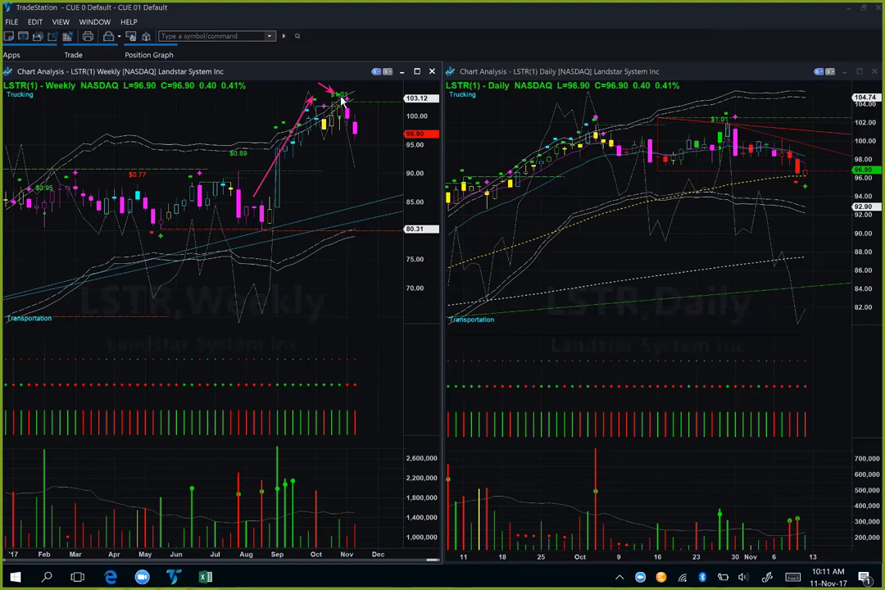
drag(317, 172, 338, 143)
drag(374, 92, 348, 115)
Arrow the LSTR daily late-October top, the resistance level and the rise into the late-October candle
drag(768, 98, 739, 123)
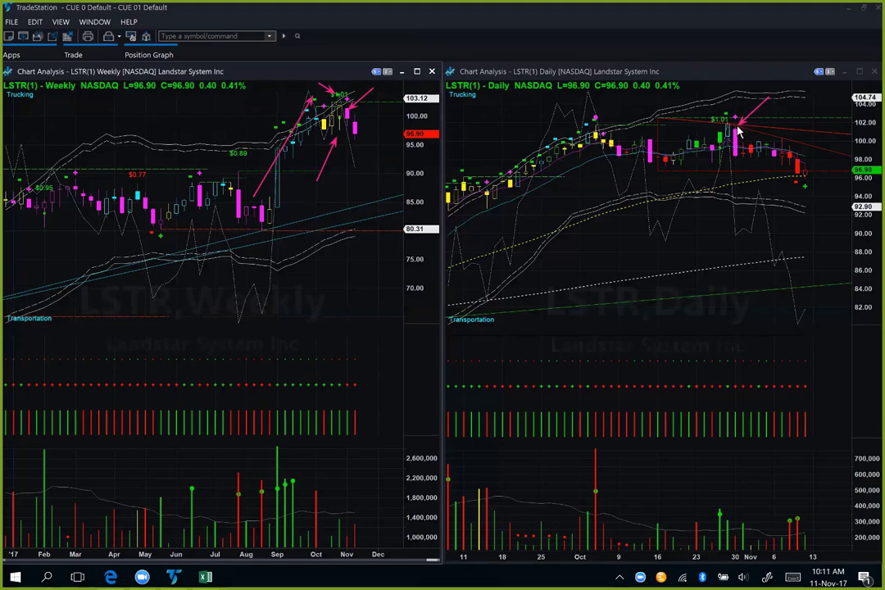
drag(646, 124, 804, 123)
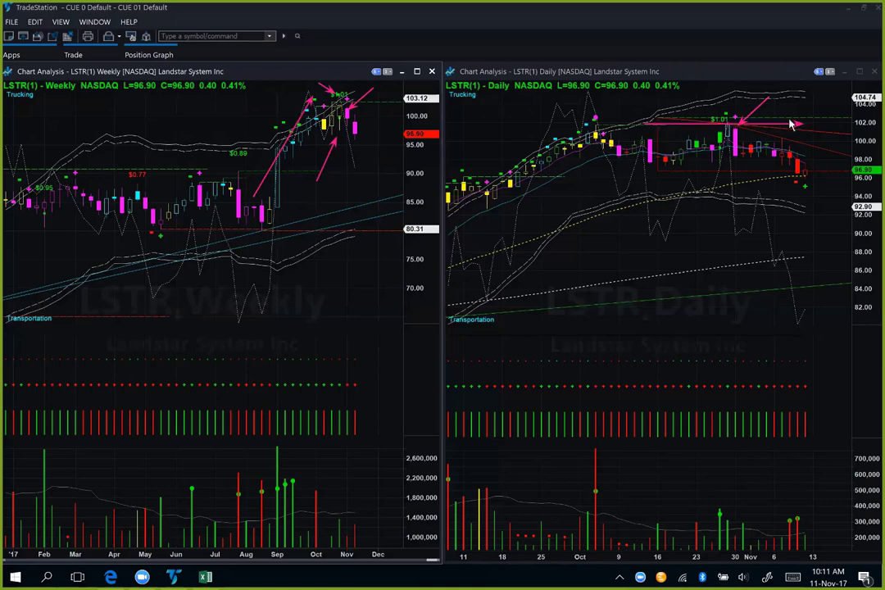
mouse_move(734, 95)
mouse_down()
mouse_move(727, 115)
mouse_move(738, 119)
mouse_up()
drag(655, 201, 733, 161)
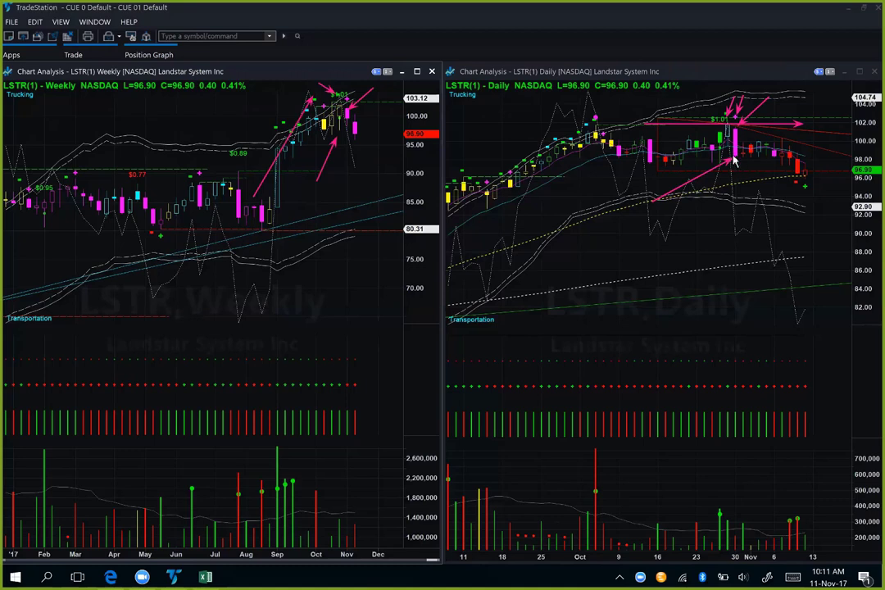
drag(711, 190, 805, 173)
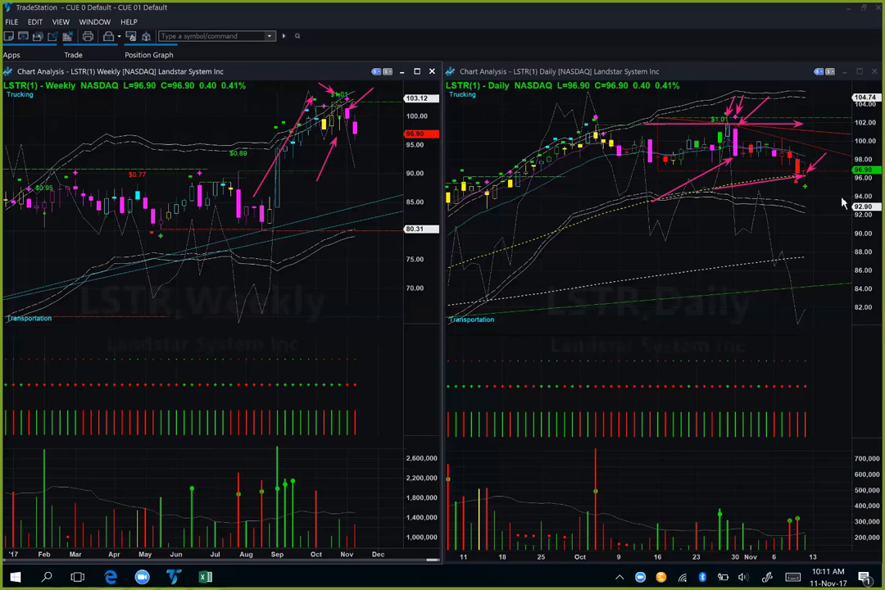
Mark the bearish and latest daily candles, the early-October peak, a line across the highs, and the mid-October pullback
drag(778, 105, 738, 138)
drag(822, 101, 776, 139)
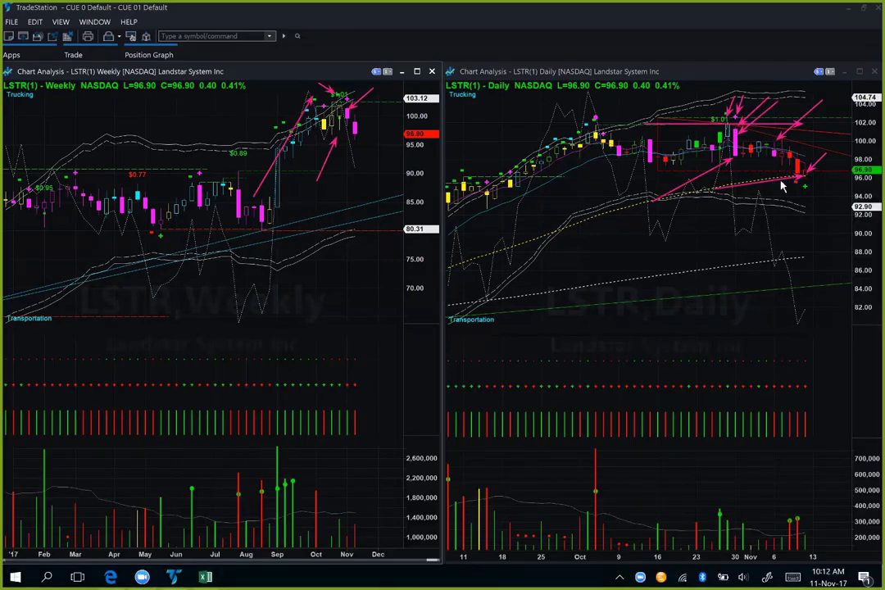
drag(799, 177, 819, 178)
drag(519, 108, 595, 120)
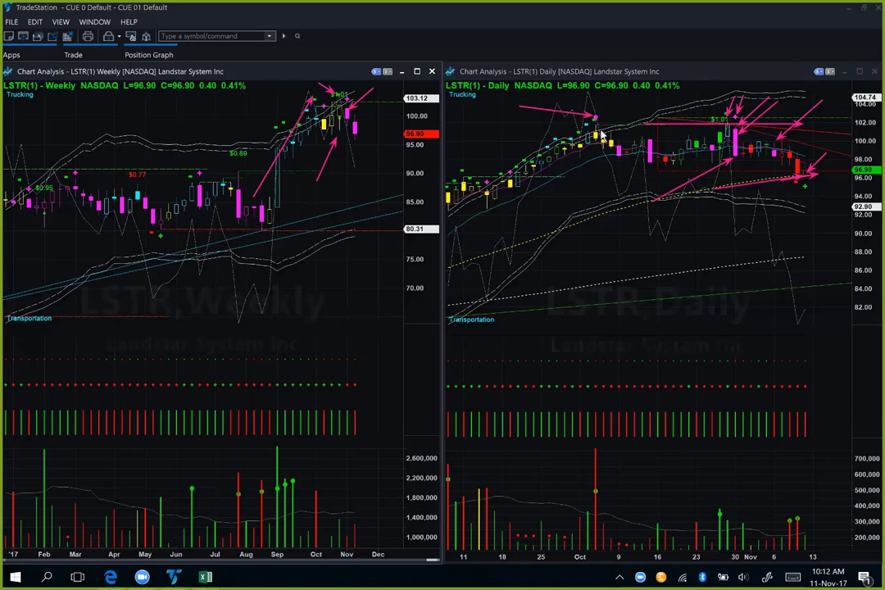
drag(602, 145, 683, 171)
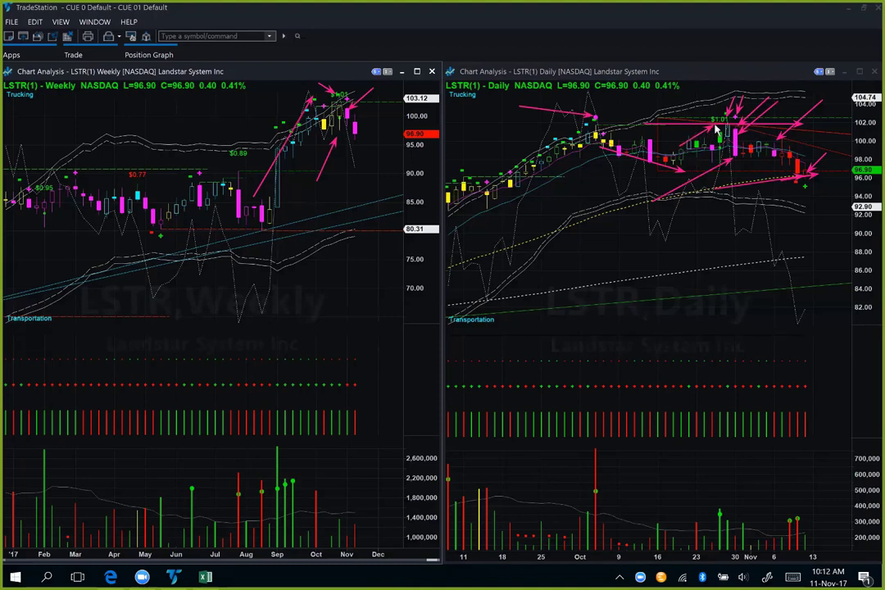
drag(621, 124, 793, 130)
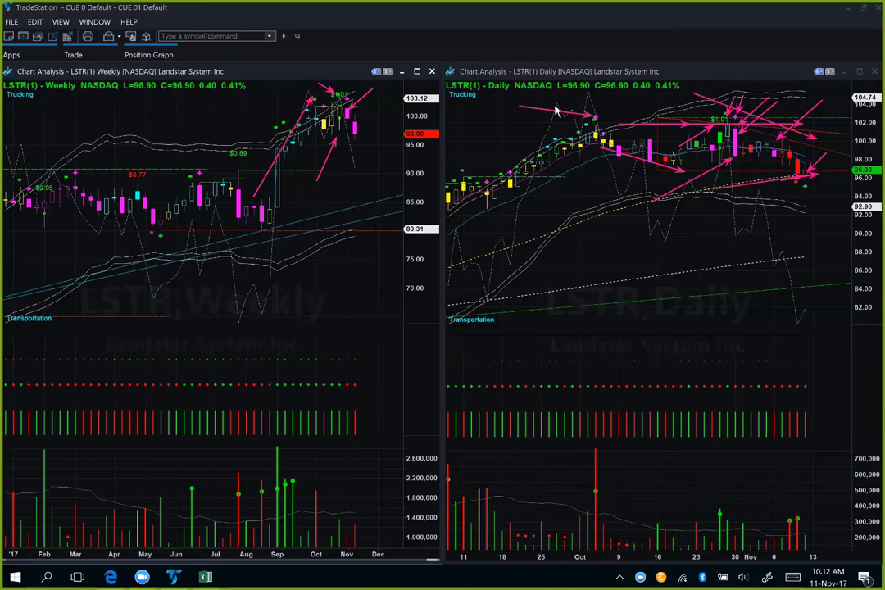
drag(598, 156, 681, 182)
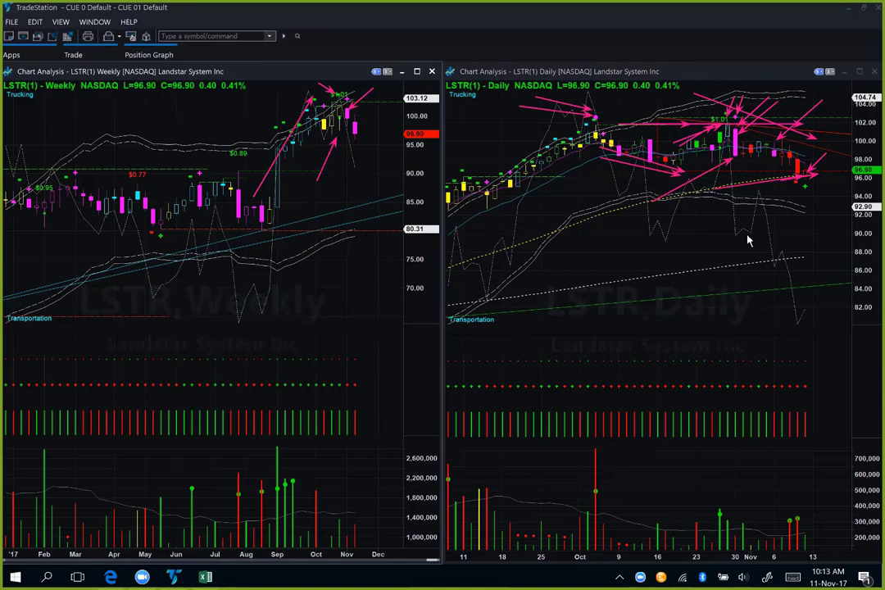
Underline the first two lines of the Consumer Discretionary note in callout 1 on the Biggest Rank Gain slide
key(alt+Tab)
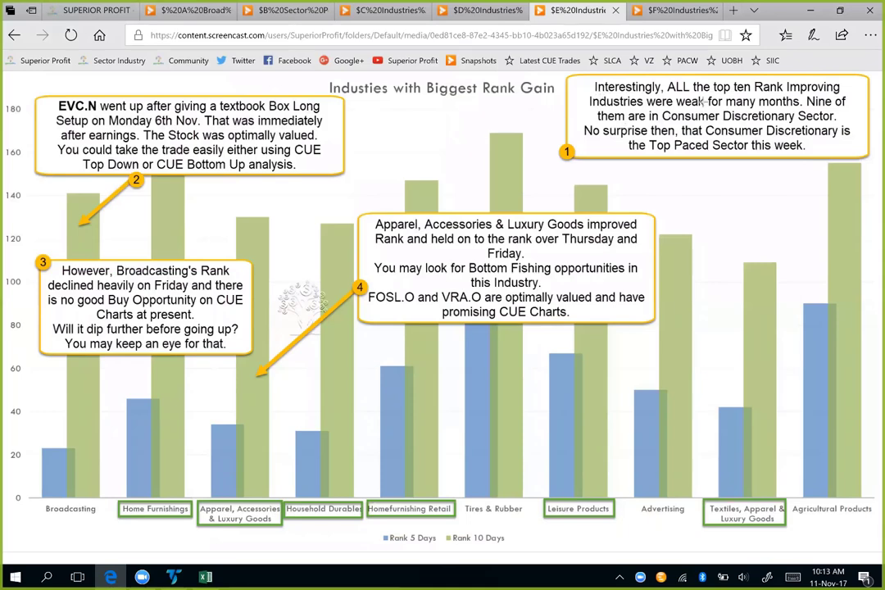
drag(594, 92, 842, 92)
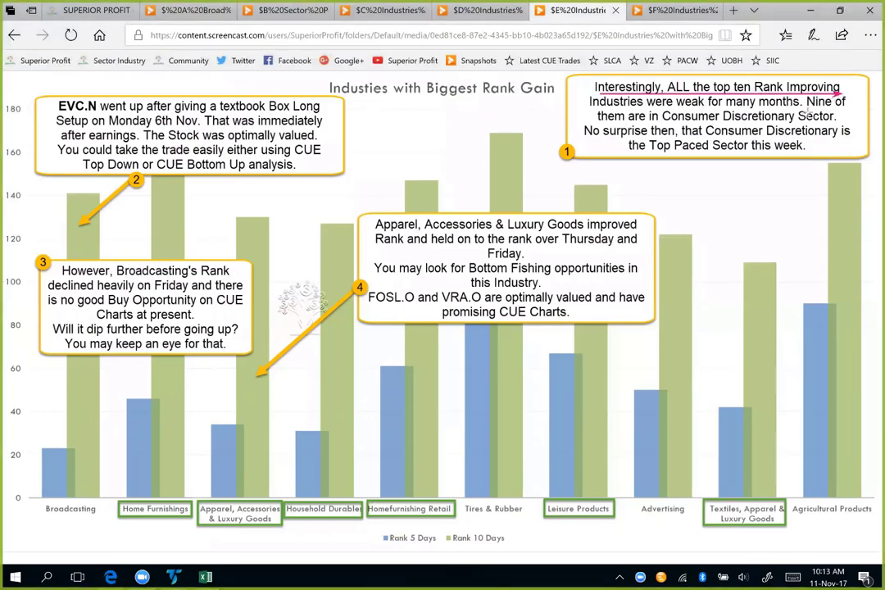
drag(590, 107, 782, 107)
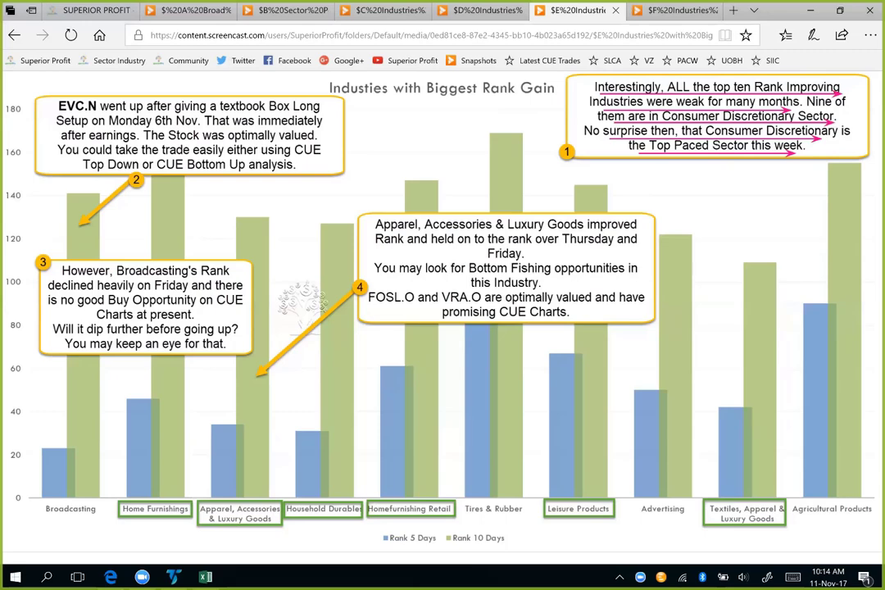
Clear the Industry Analysis filter and sort industries by Pace 10D-5D, smallest to largest
key(alt+Tab)
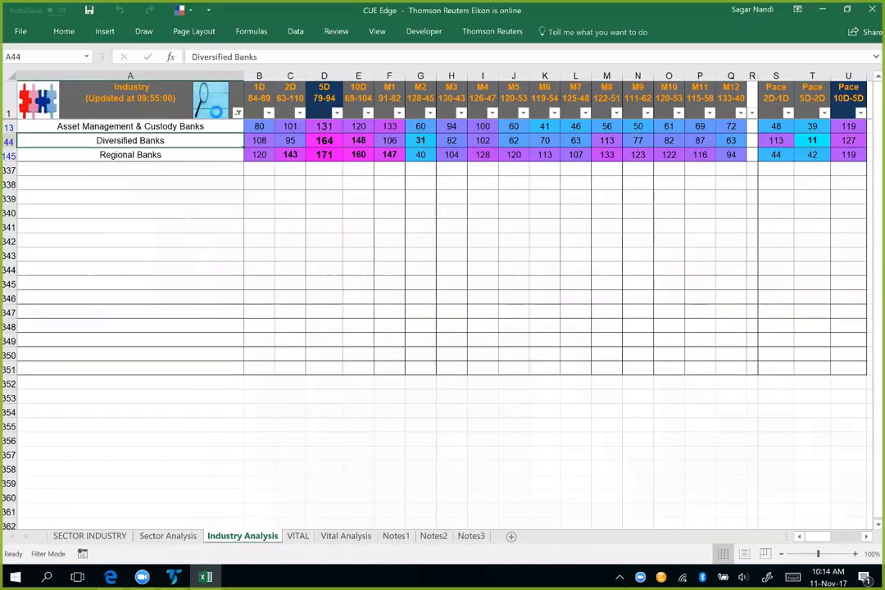
click(211, 102)
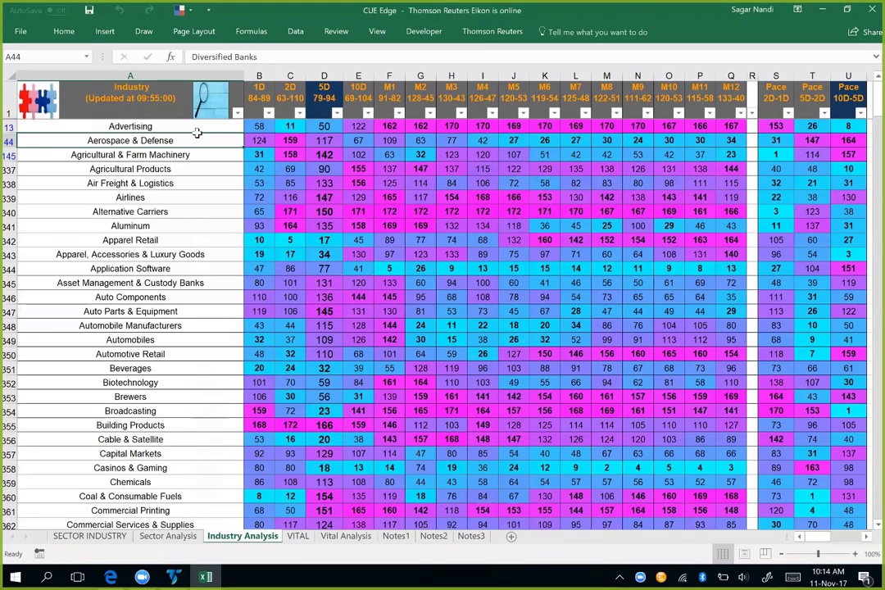
click(859, 113)
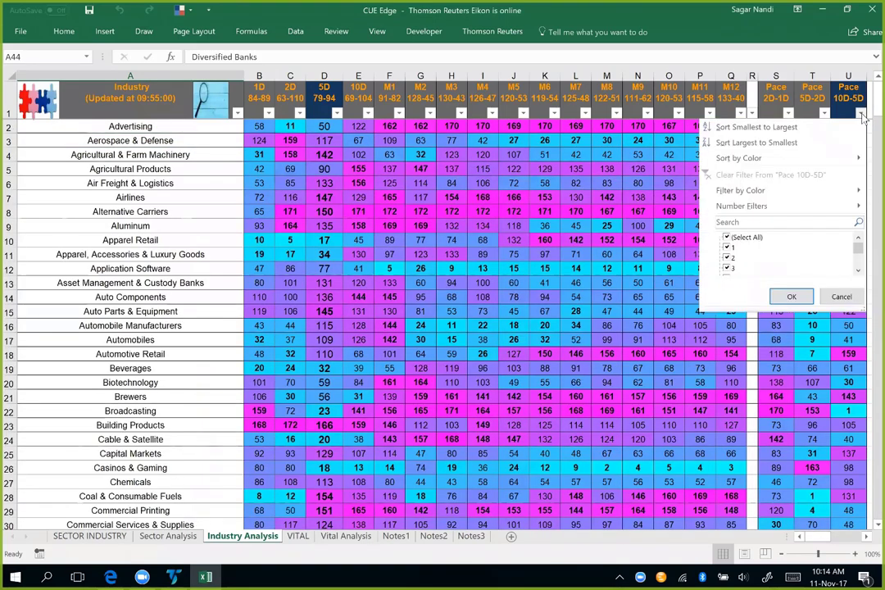
click(828, 144)
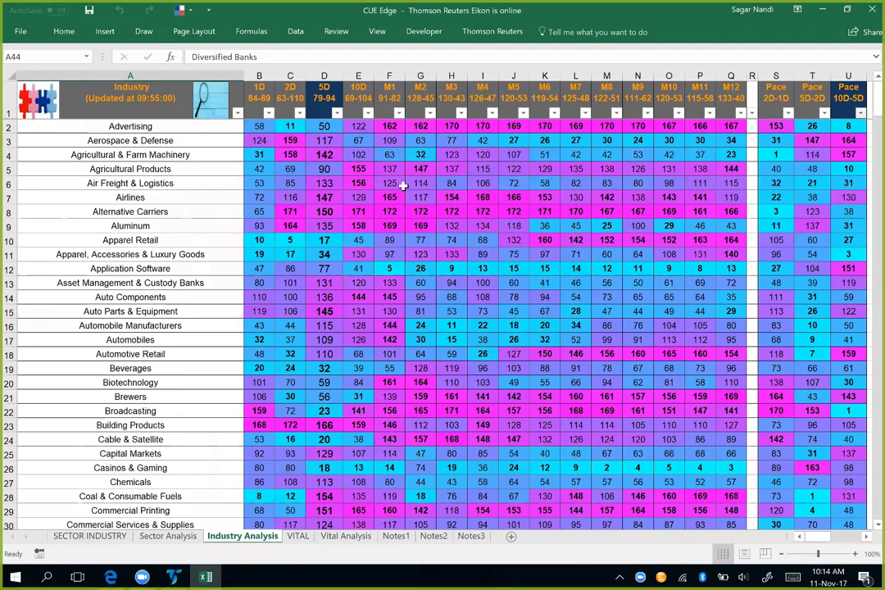
Highlight the ten top-paced industries, Broadcasting and Home Furnishings first, across their full rows
drag(164, 126, 177, 255)
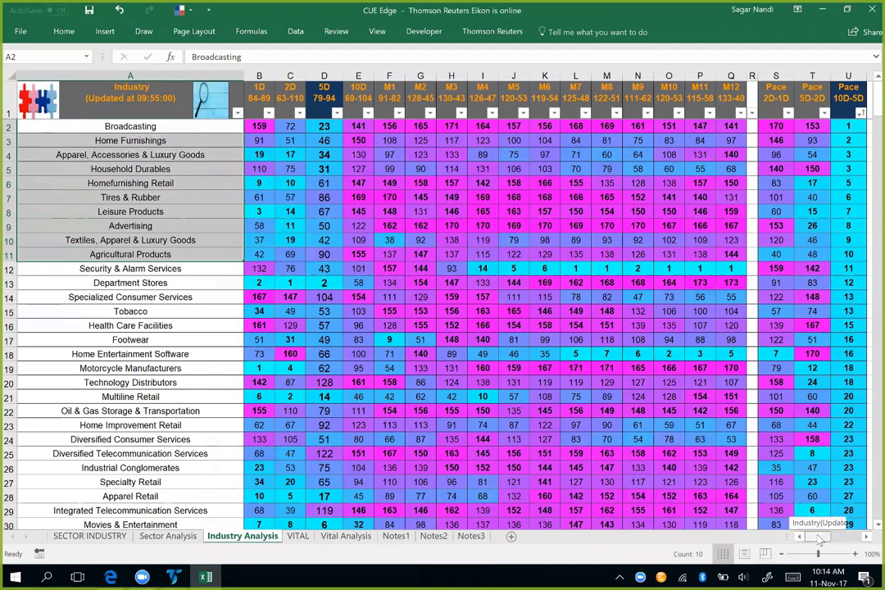
scroll(361, 303, right, 5)
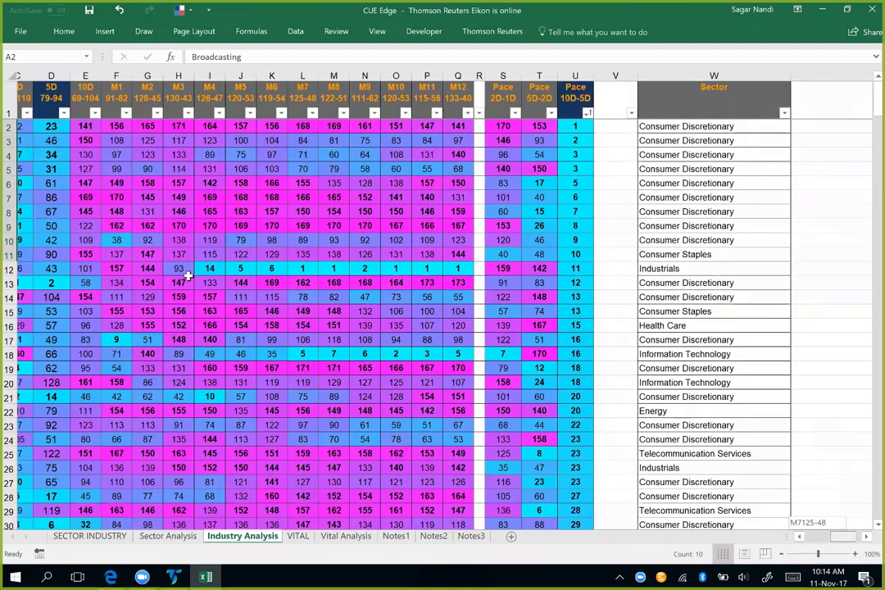
shift+click(344, 254)
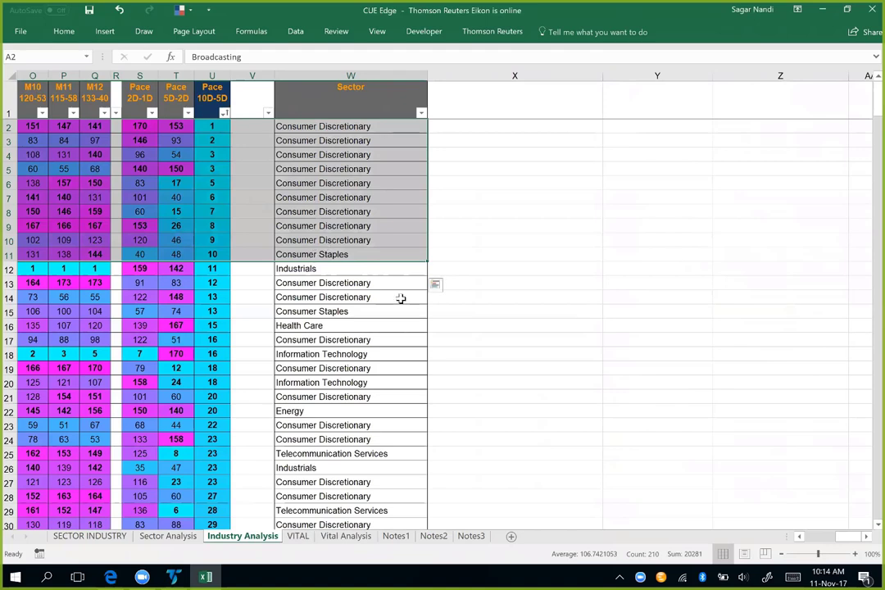
drag(847, 537, 851, 538)
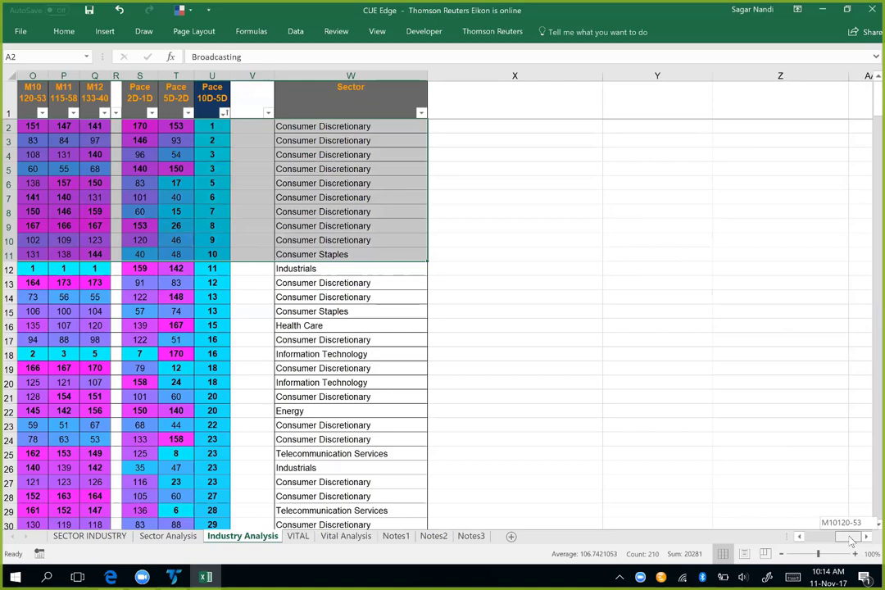
drag(850, 541, 647, 469)
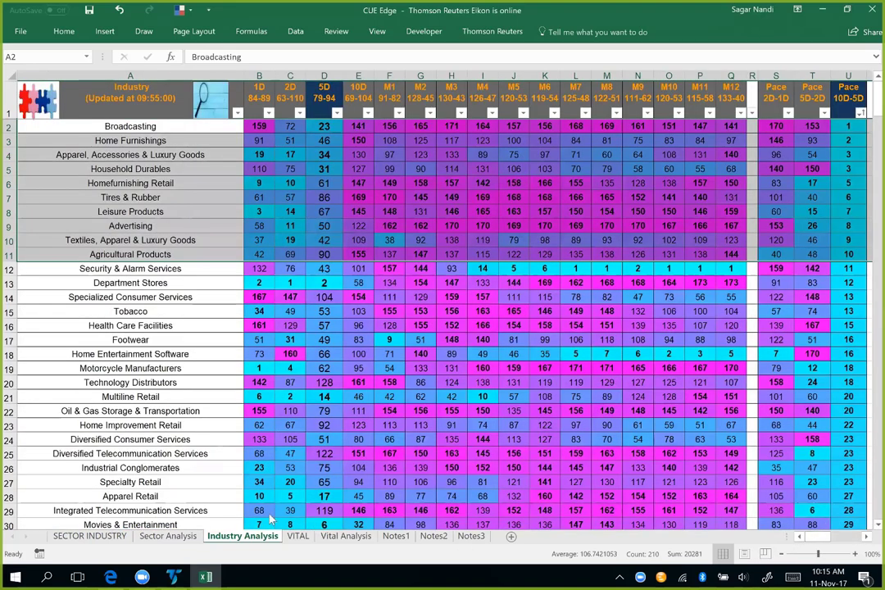
On Sector Analysis, select the Consumer Discretionary row and check its Pace 10D-5D rank of 1 in U2
click(168, 535)
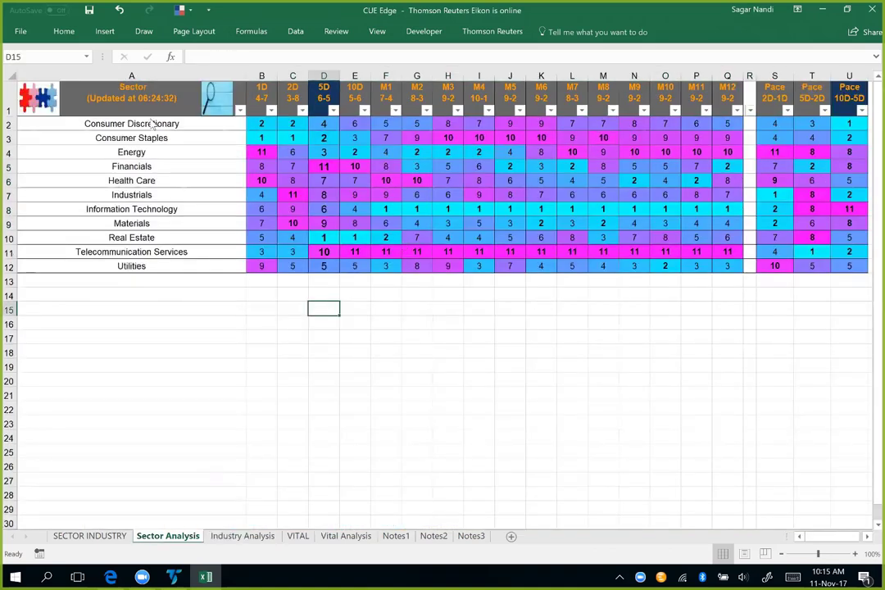
click(9, 123)
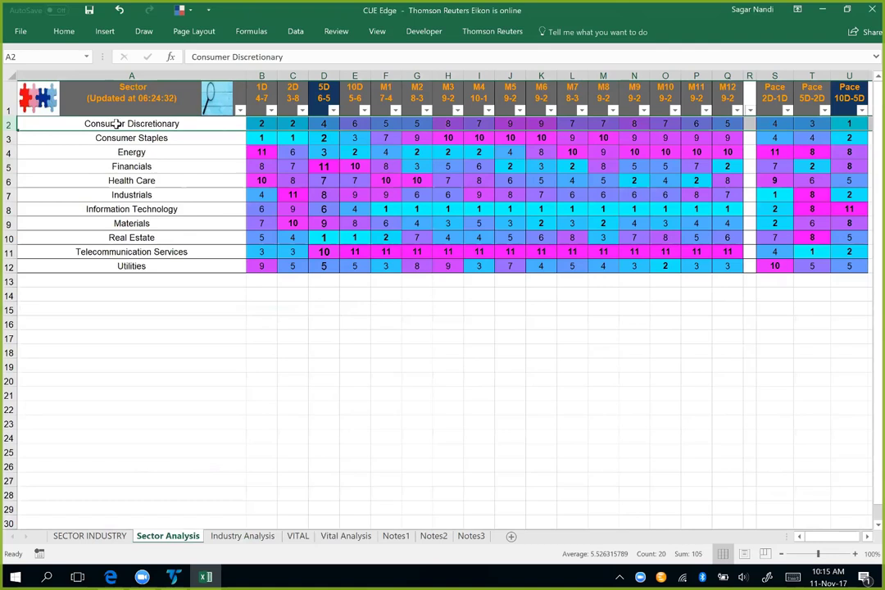
click(852, 123)
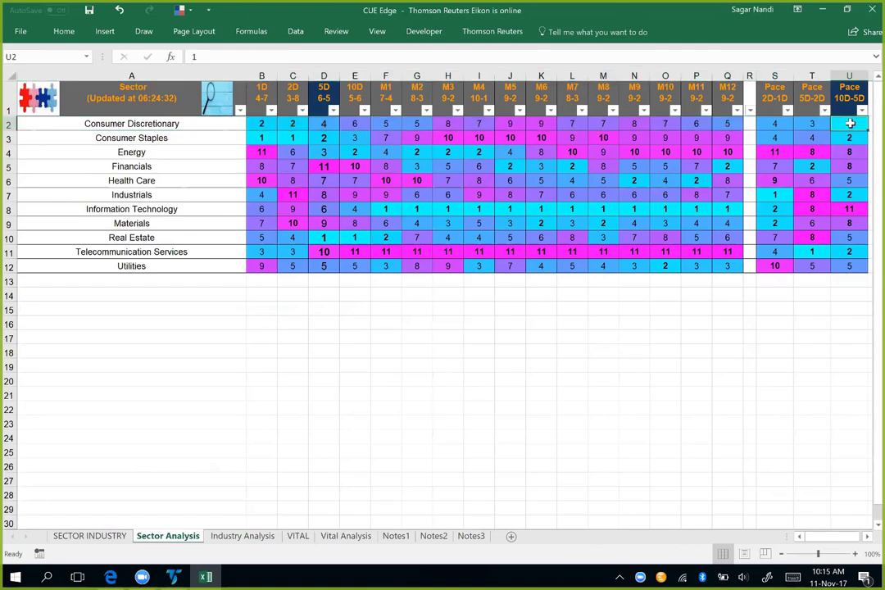
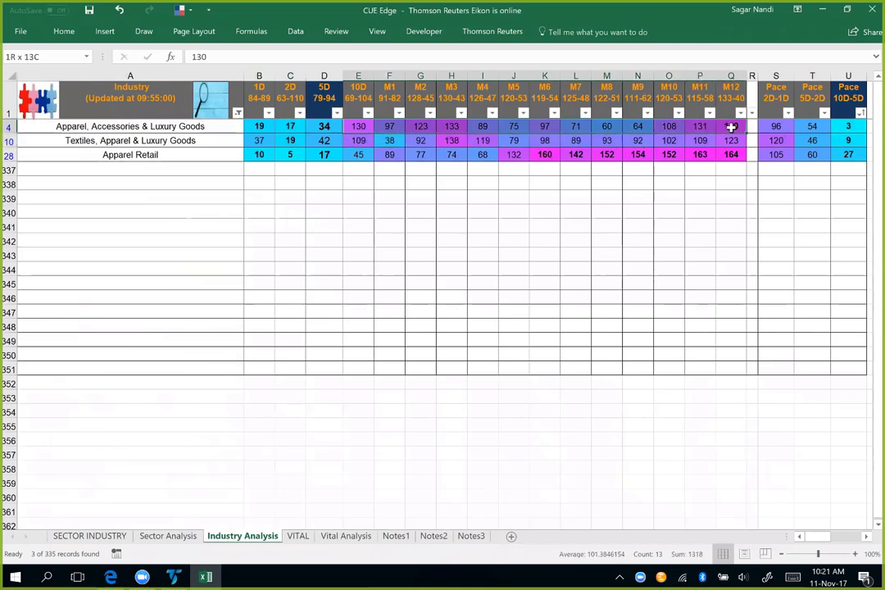
Review the apparel industry's 5-day rank, 10D-5D pace and 1-day and 2-day ranks
click(327, 126)
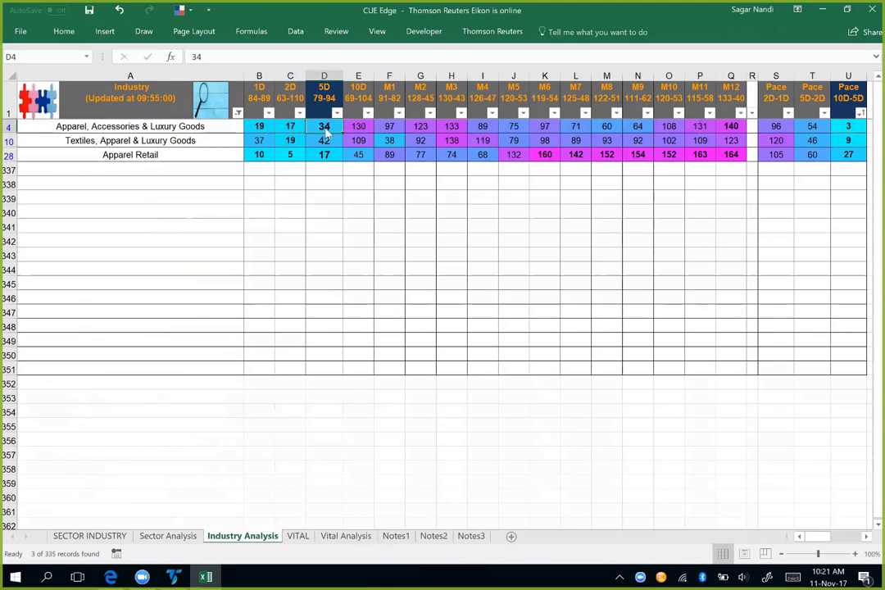
click(851, 126)
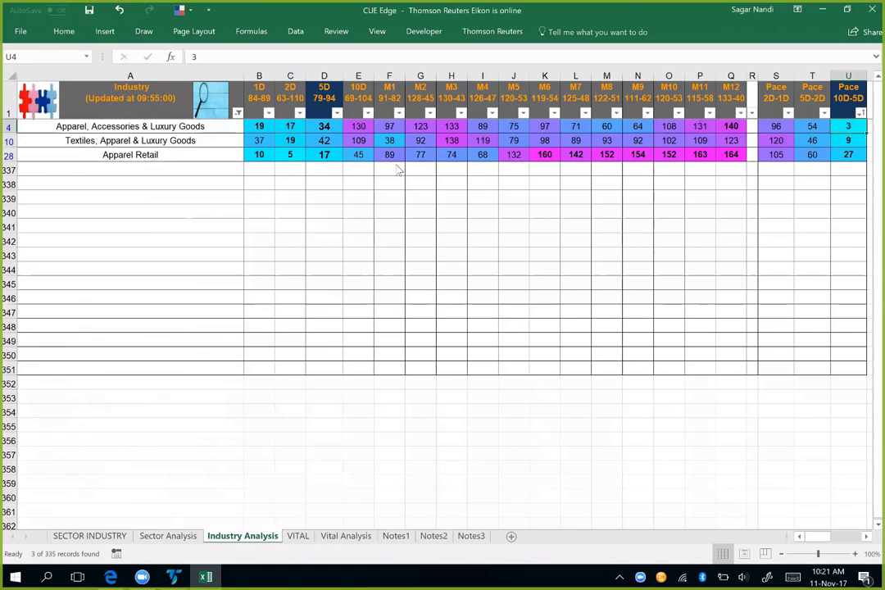
drag(292, 126, 259, 127)
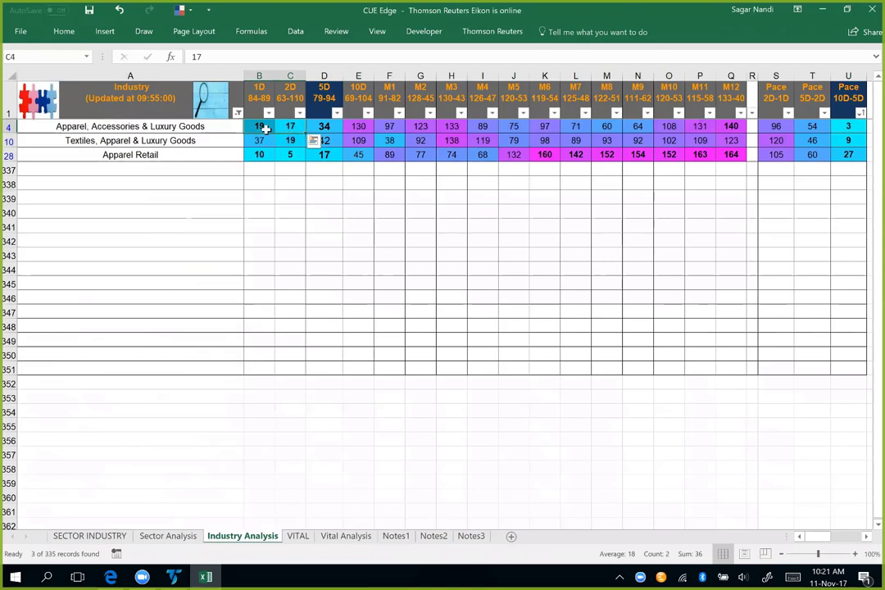
Jump to the VITAL list of Apparel, Accessories & Luxury Goods stocks and pick the FOSL.OQ row
click(207, 127)
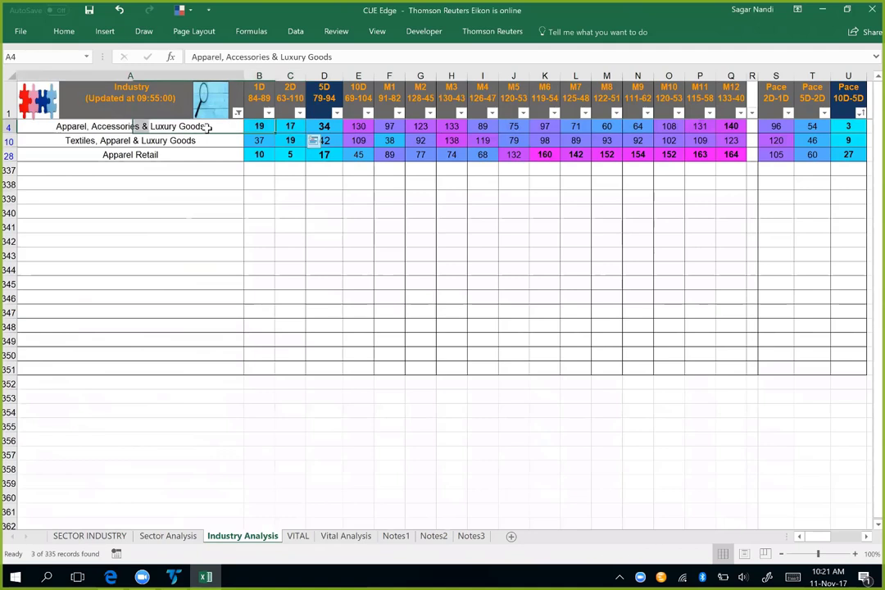
click(43, 112)
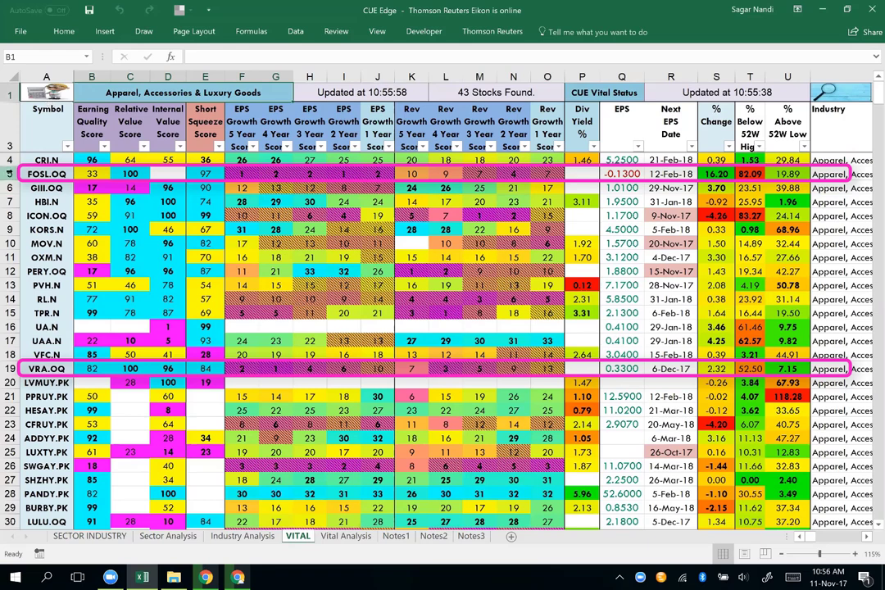
click(8, 147)
click(8, 173)
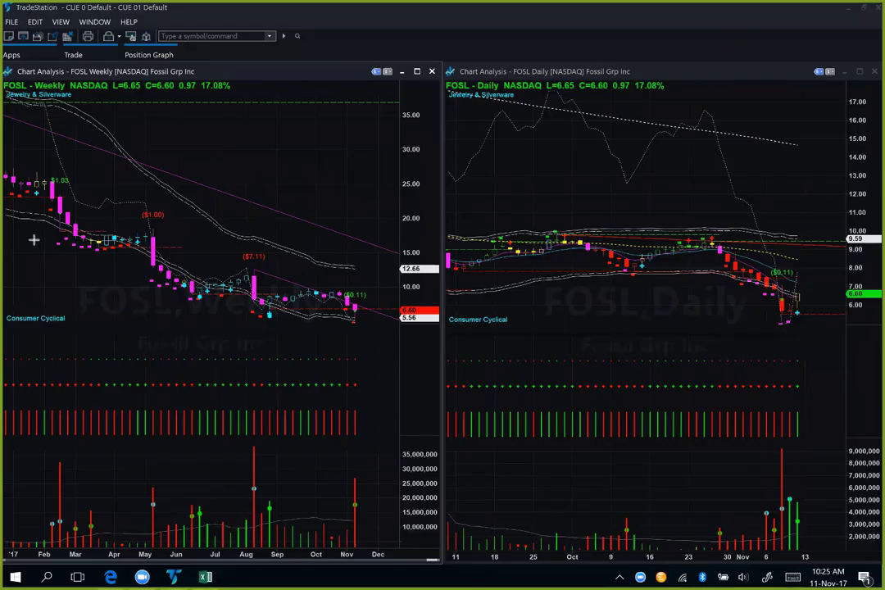
Draw pink arrows on the FOSL weekly chart at the falling lows, August low and latest bar
mouse_move(35, 239)
mouse_down()
mouse_move(113, 278)
mouse_move(250, 321)
mouse_up()
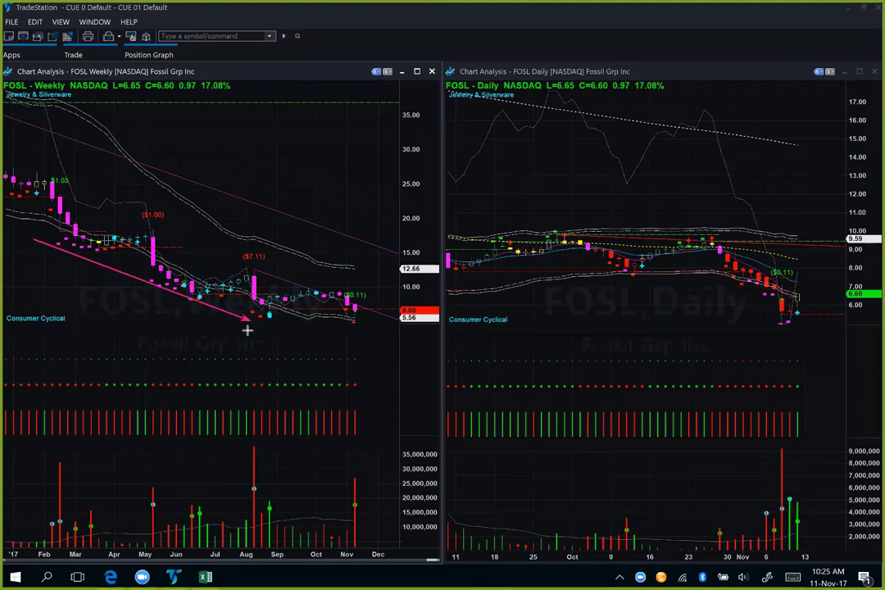
mouse_move(229, 350)
mouse_down()
mouse_move(259, 340)
mouse_move(278, 309)
mouse_move(305, 299)
mouse_move(349, 313)
mouse_up()
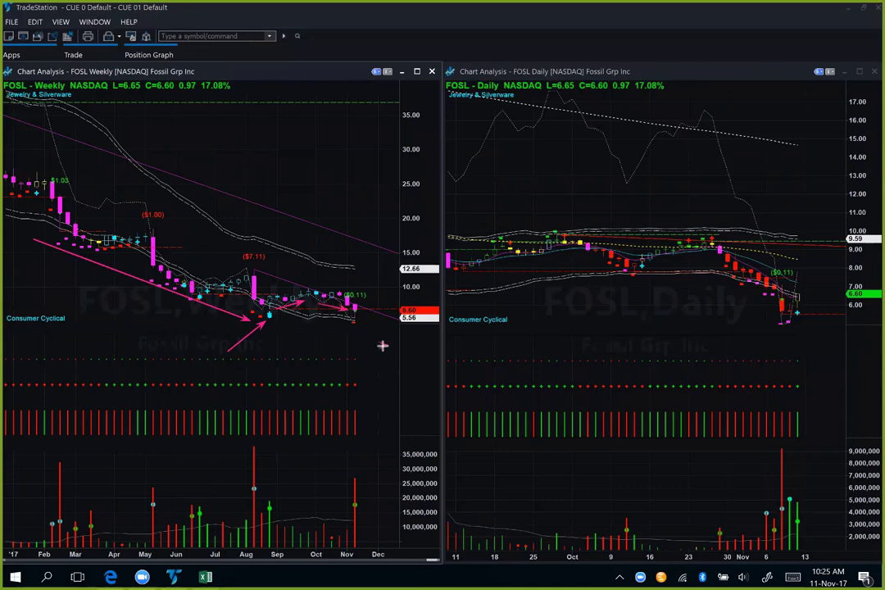
drag(381, 345, 354, 319)
drag(365, 345, 382, 297)
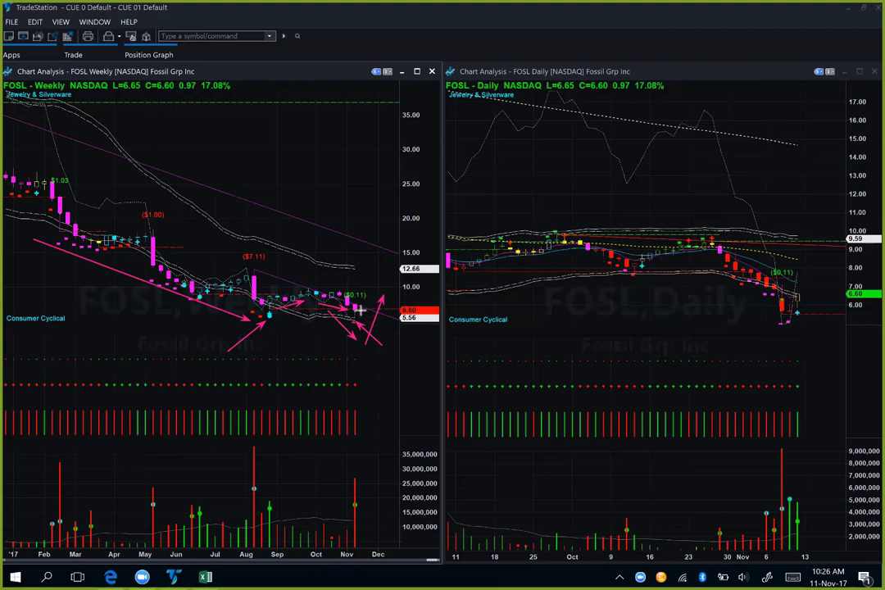
drag(364, 311, 395, 310)
drag(357, 309, 386, 273)
Arrow the FOSL daily chart's latest low and recent drop, then advance both charts to VRA
drag(778, 324, 817, 323)
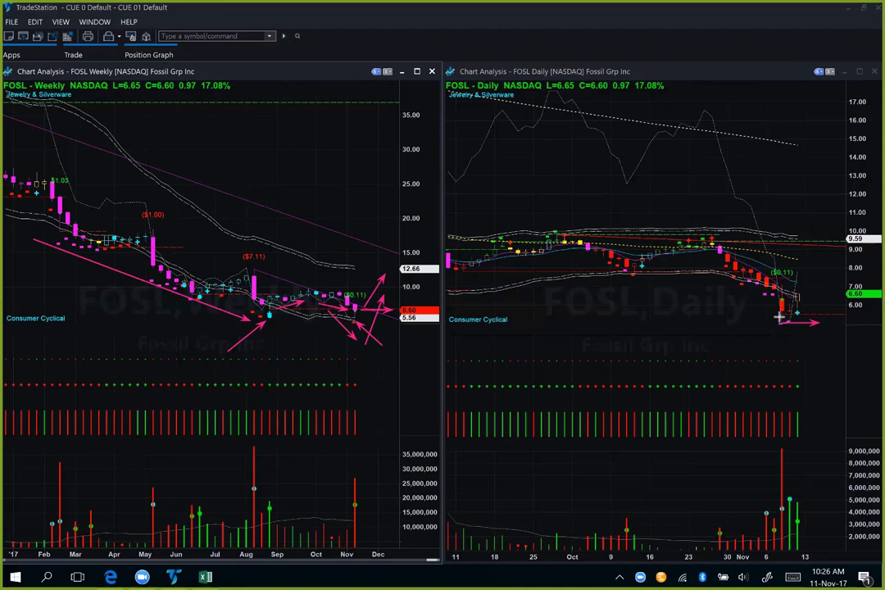
drag(770, 228, 781, 259)
key(Down)
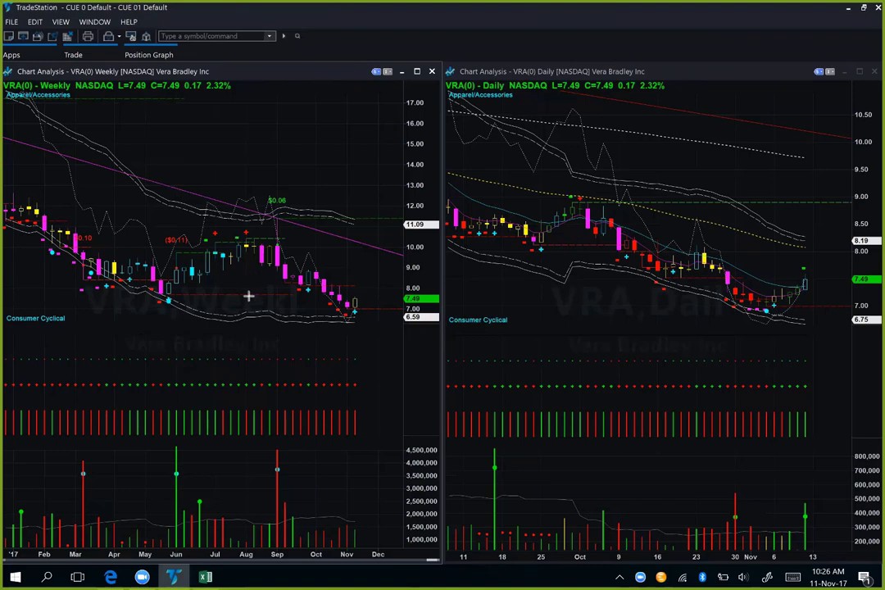
Arrow VRA's weekly May low, decline and latest bar, plus the daily chart's latest bars and low
mouse_move(119, 337)
mouse_down()
mouse_move(249, 259)
mouse_move(301, 300)
mouse_move(333, 310)
mouse_up()
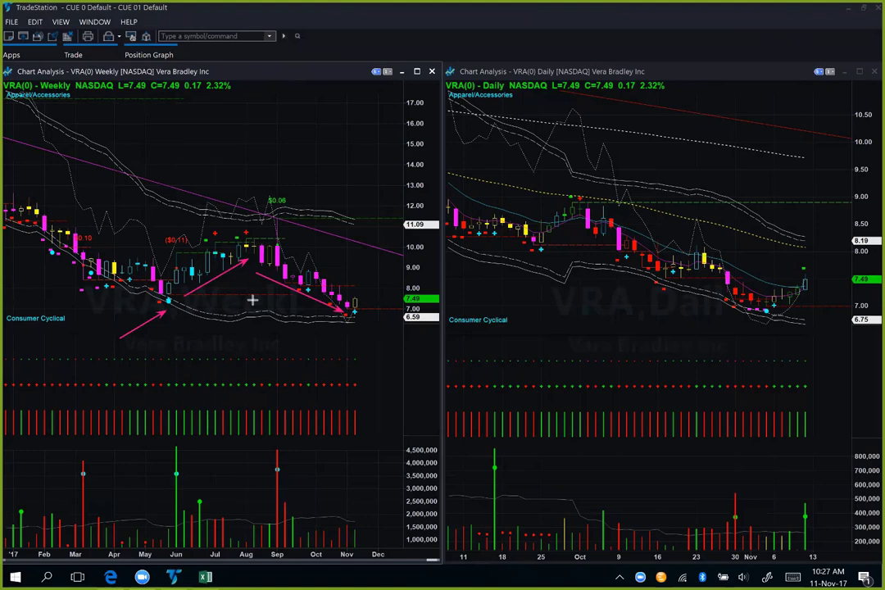
drag(253, 300, 378, 298)
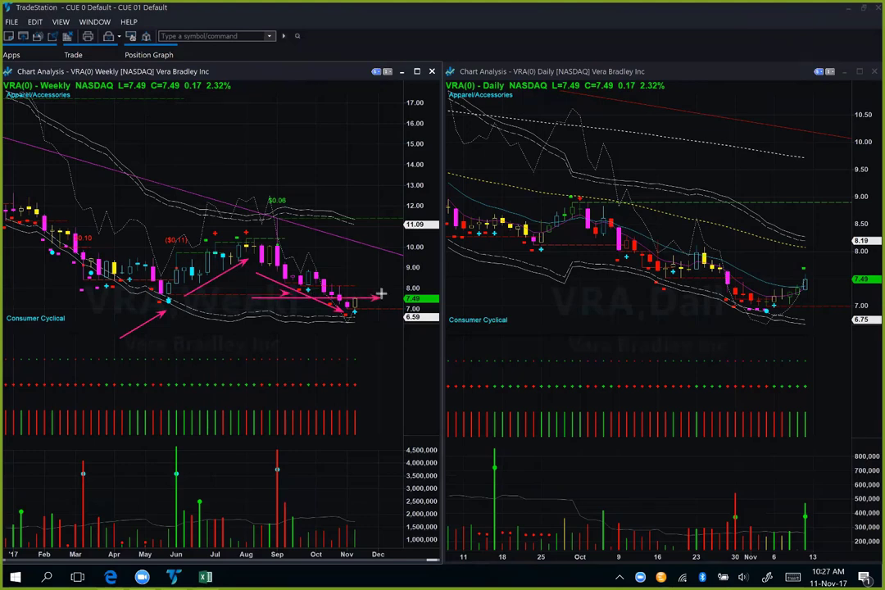
drag(283, 293, 396, 293)
drag(404, 353, 363, 316)
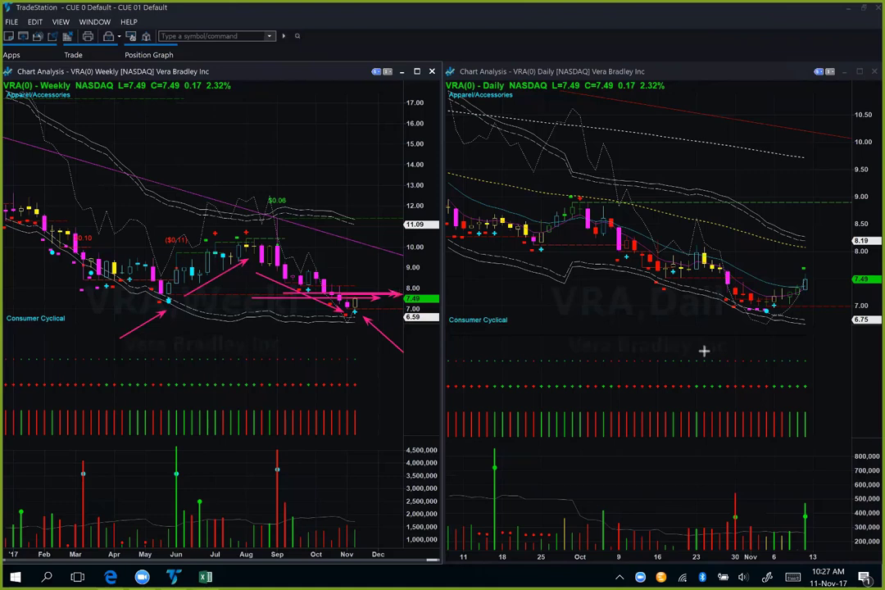
drag(705, 351, 762, 319)
drag(793, 338, 771, 319)
drag(358, 295, 378, 280)
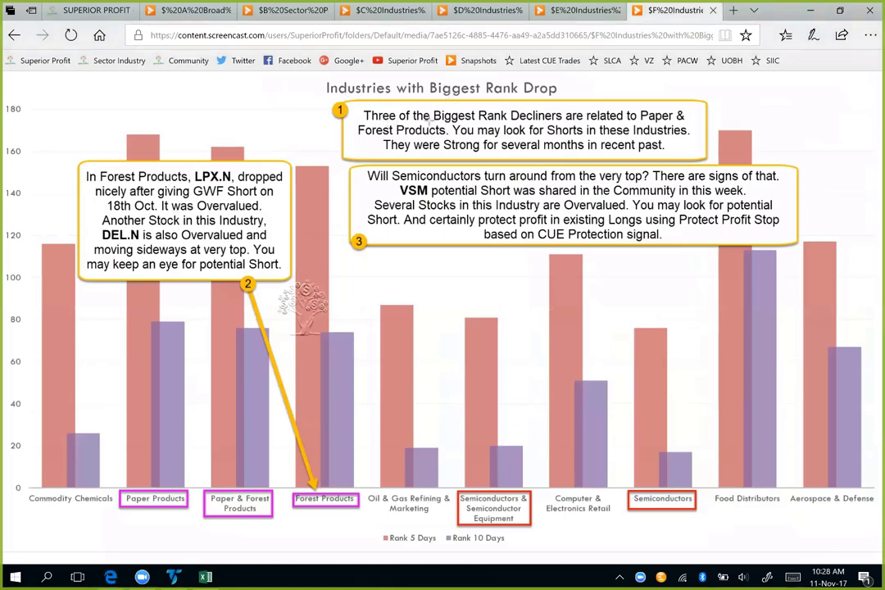
Underline callout 1's rank-decliner and shorts advice, and arrow the Paper Products, Paper & Forest Products, Forest Products labels
drag(379, 121, 687, 120)
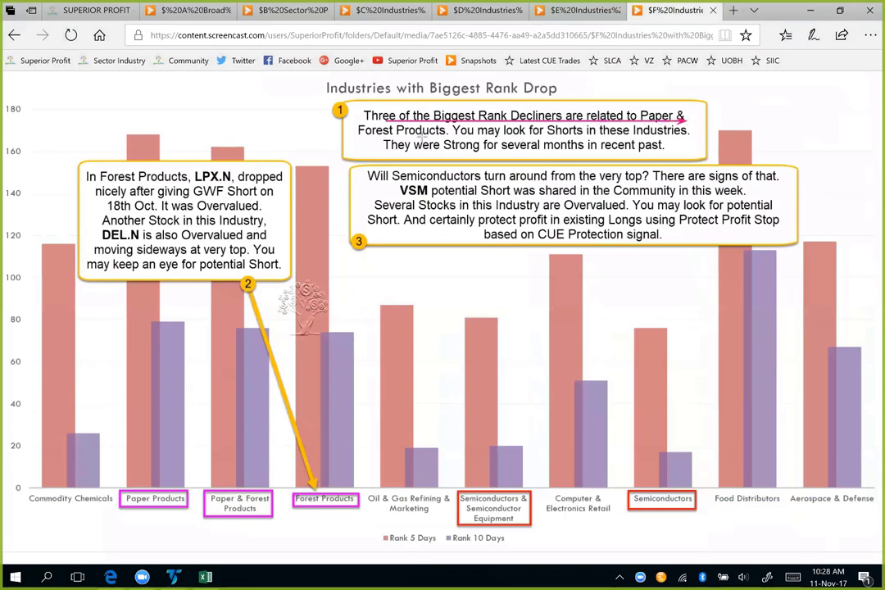
drag(367, 137, 422, 135)
drag(117, 457, 131, 475)
drag(209, 455, 231, 485)
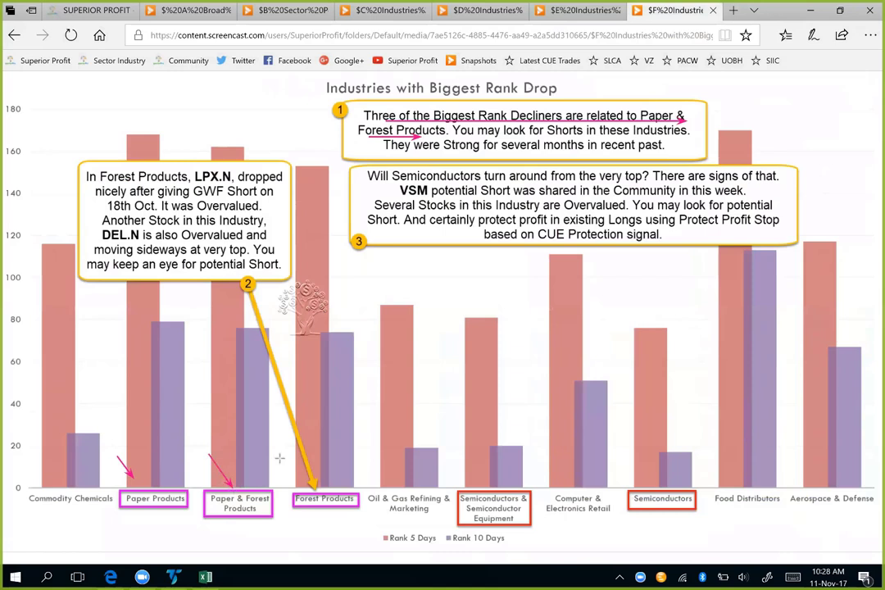
drag(280, 458, 311, 485)
drag(477, 136, 688, 135)
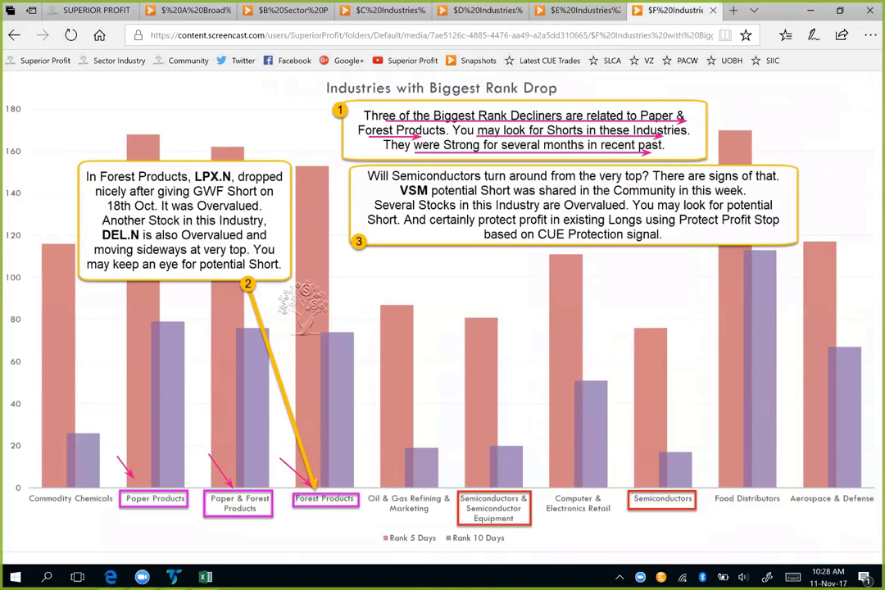
Back in the spreadsheet, sort the industries by Pace 10D-5D, largest first
key(alt+Tab)
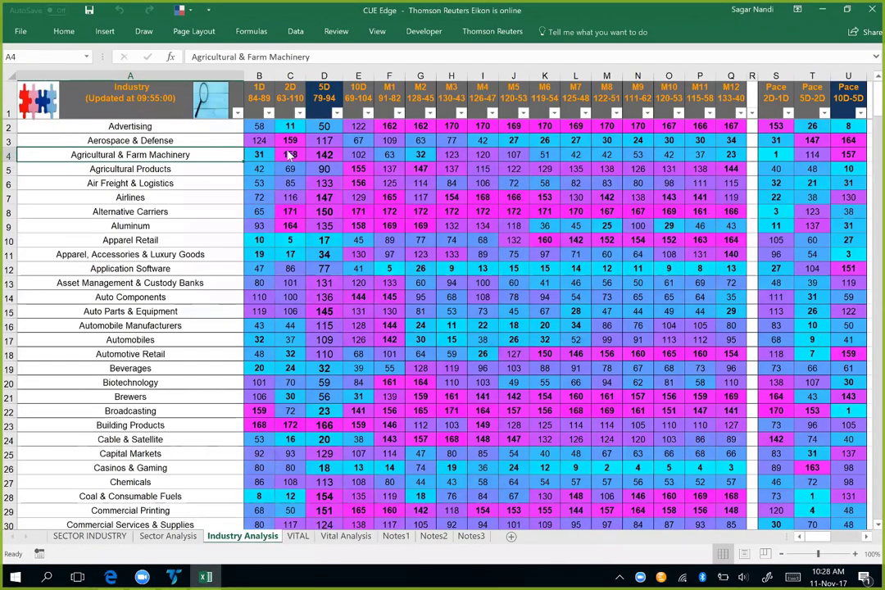
click(858, 113)
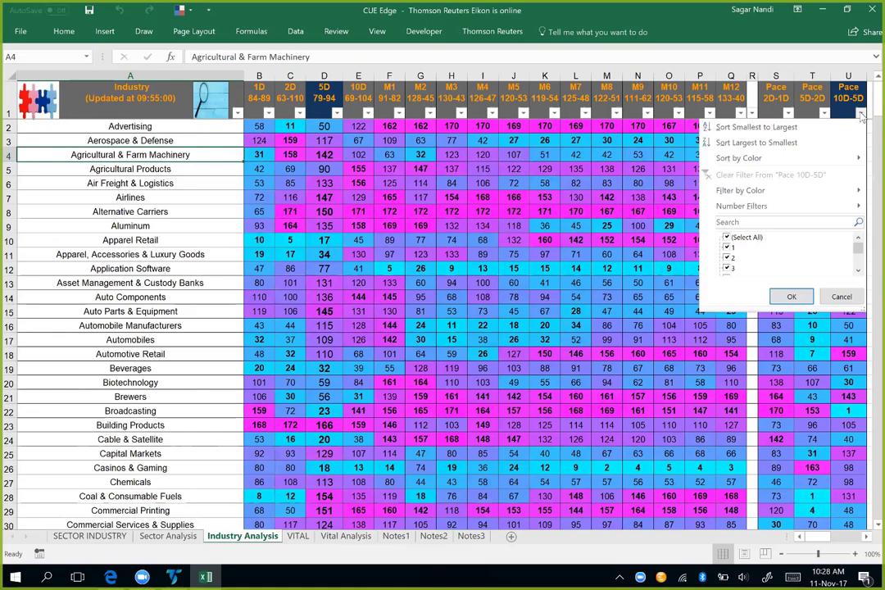
click(822, 144)
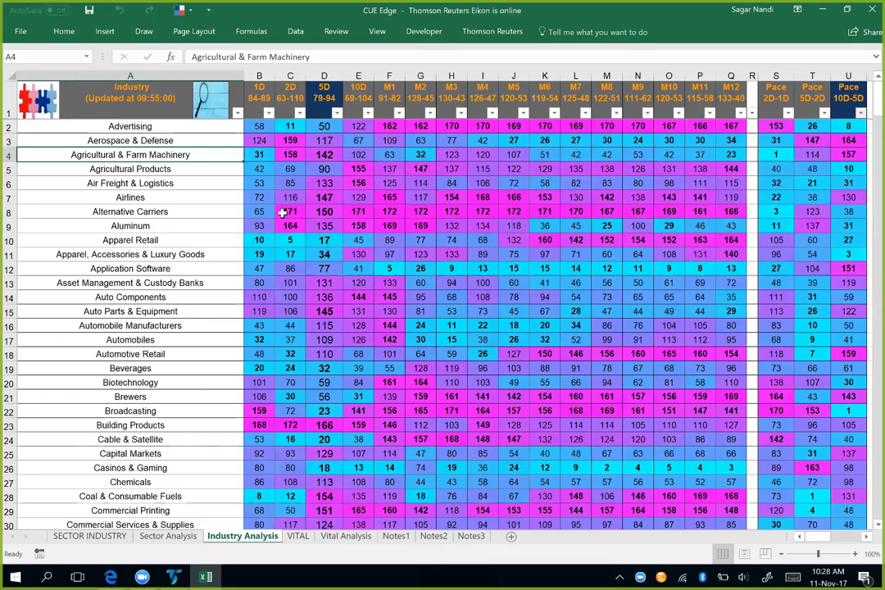
Highlight the Paper Products through Forest Products rows and their rank values, then return to the rank-drop chart
click(148, 123)
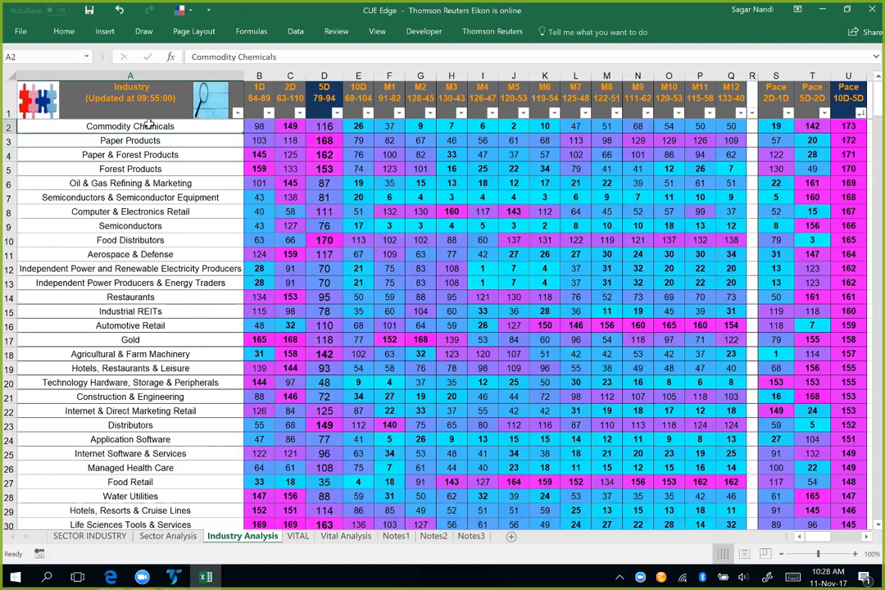
drag(148, 123, 144, 211)
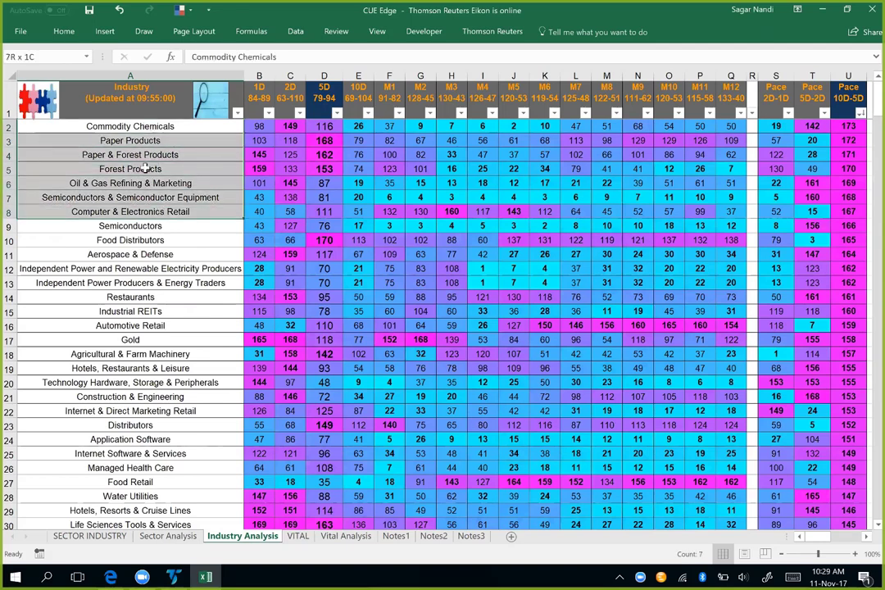
drag(129, 139, 165, 168)
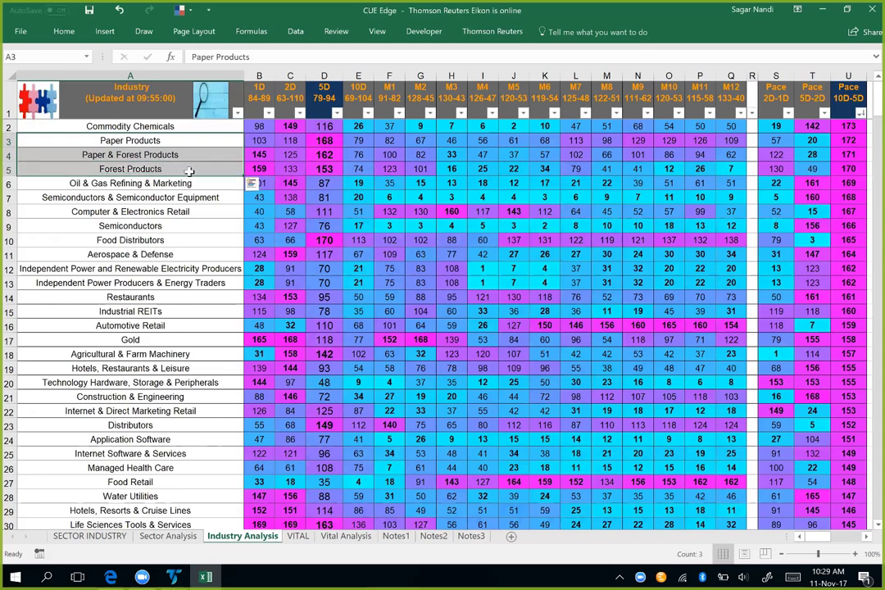
drag(362, 141, 554, 171)
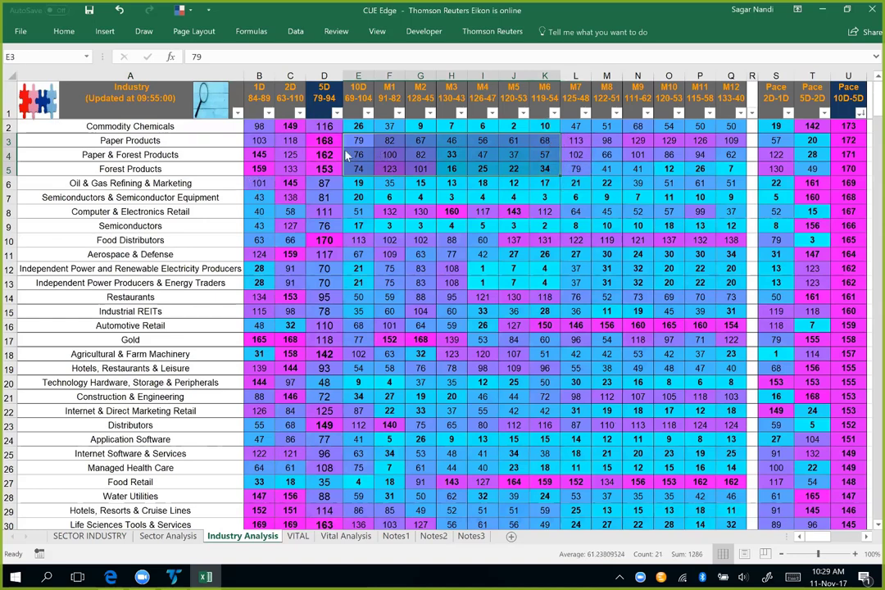
drag(324, 141, 323, 169)
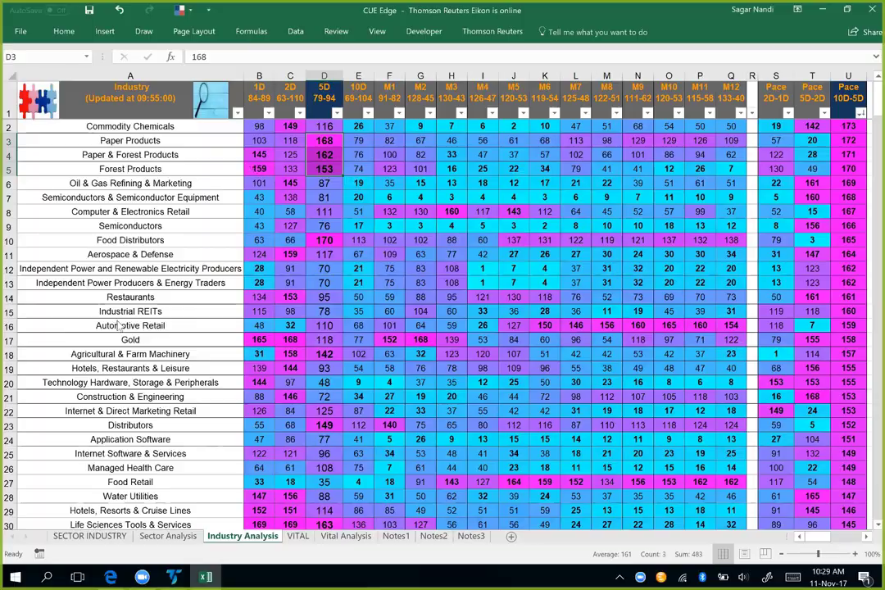
click(111, 576)
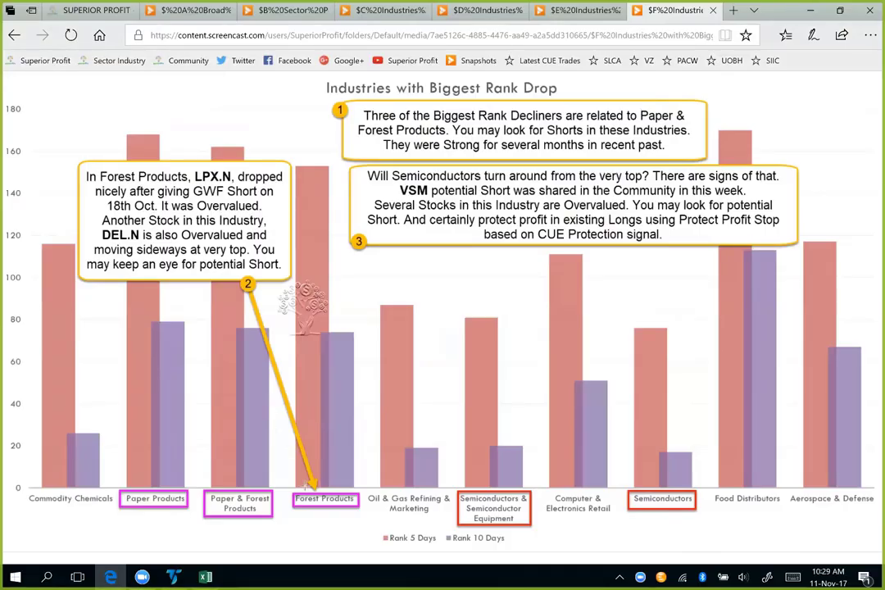
Link Forest Products to its bar and underline LPX.N, GWF Short, 18th Oct., sideways at very top, potential Short
drag(308, 483, 269, 407)
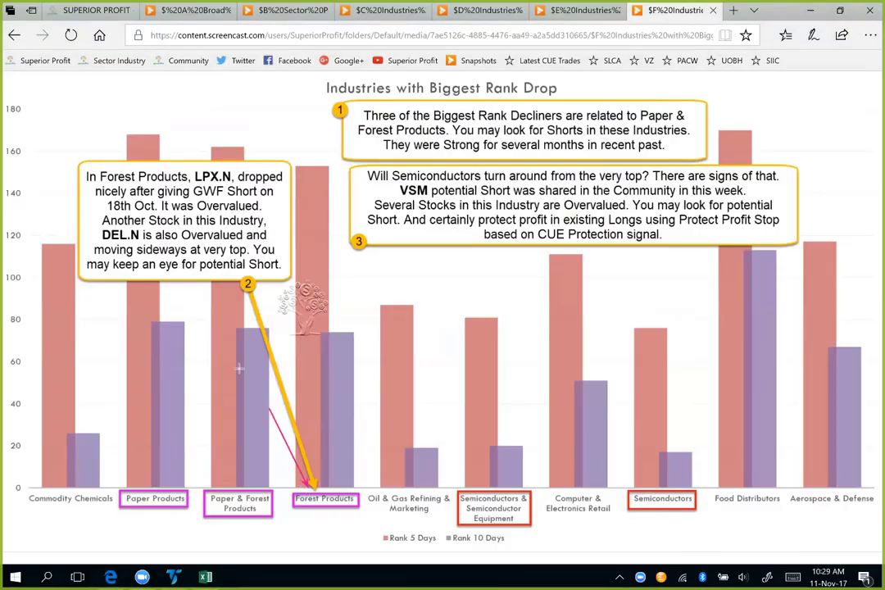
drag(195, 183, 267, 179)
drag(193, 197, 267, 197)
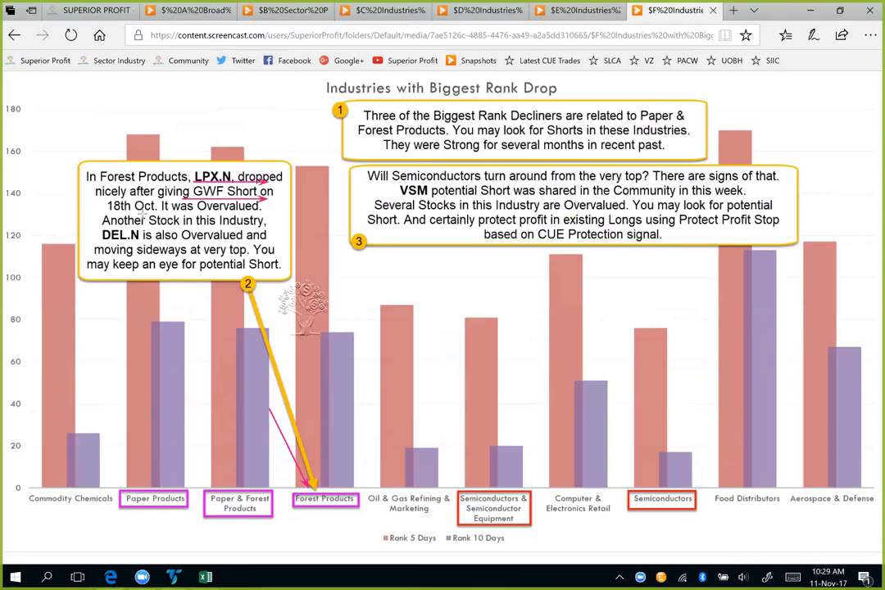
drag(124, 211, 260, 212)
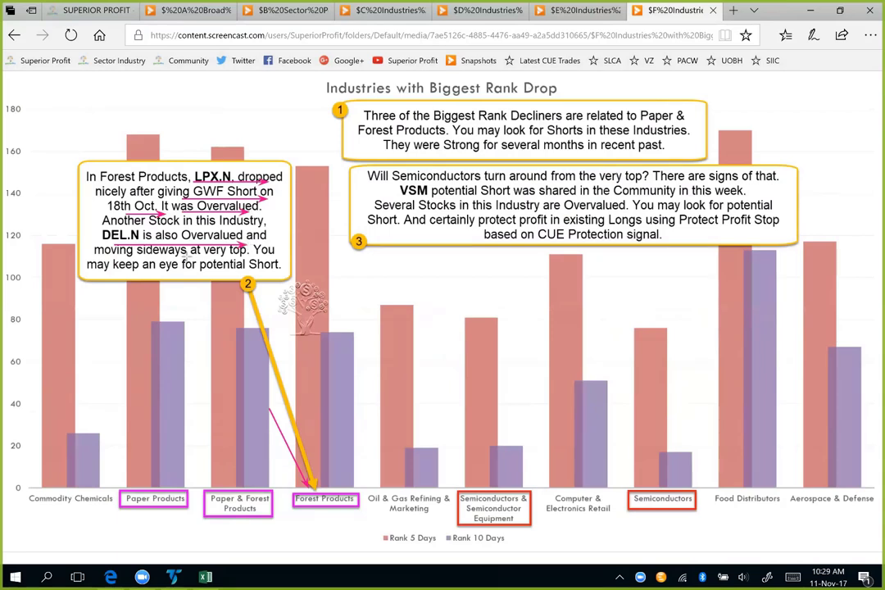
drag(160, 257, 234, 257)
drag(135, 276, 261, 275)
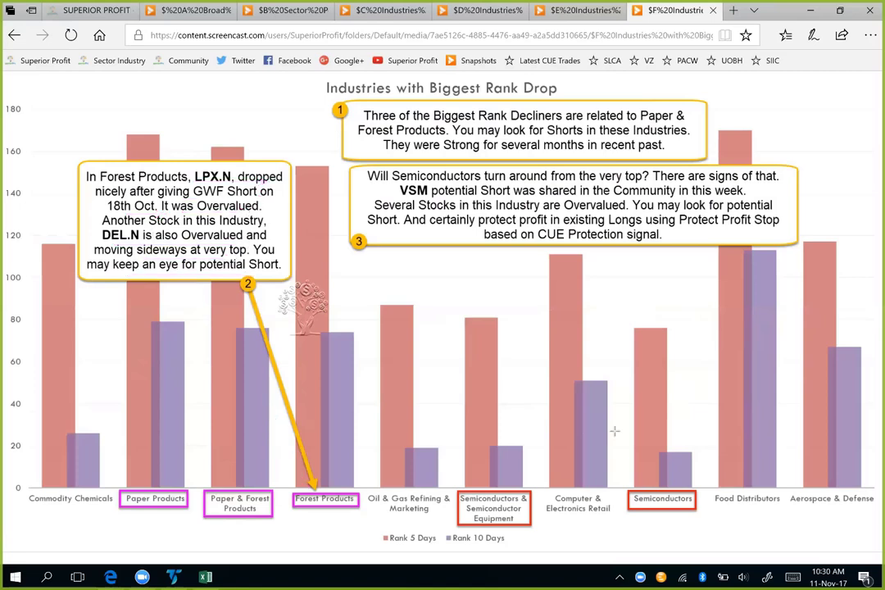
key(alt+Tab)
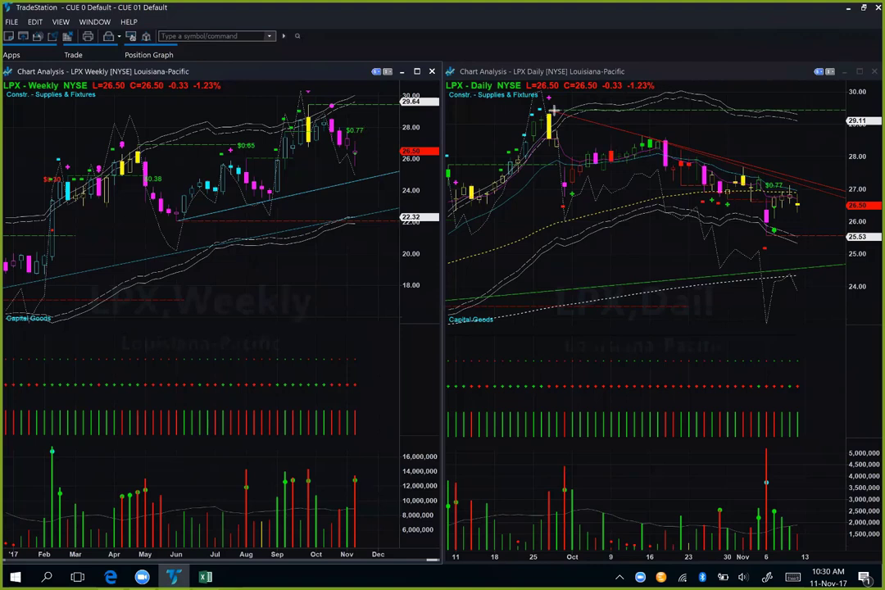
Arrow LPX's daily downtrend, October drop and latest bars plus the weekly high, then clear them and load DEL
mouse_move(556, 110)
mouse_down()
mouse_move(709, 149)
mouse_move(582, 107)
mouse_up()
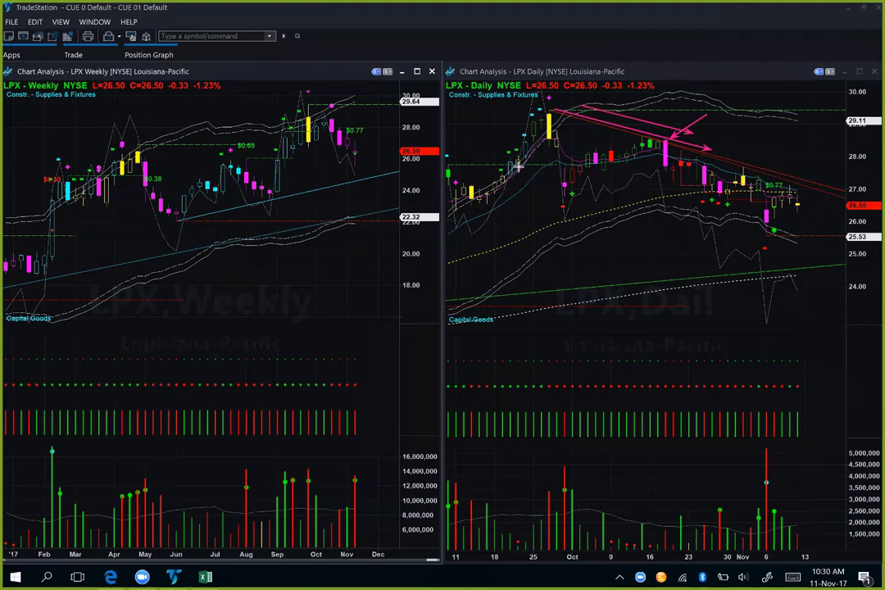
drag(516, 185, 574, 205)
drag(724, 123, 672, 145)
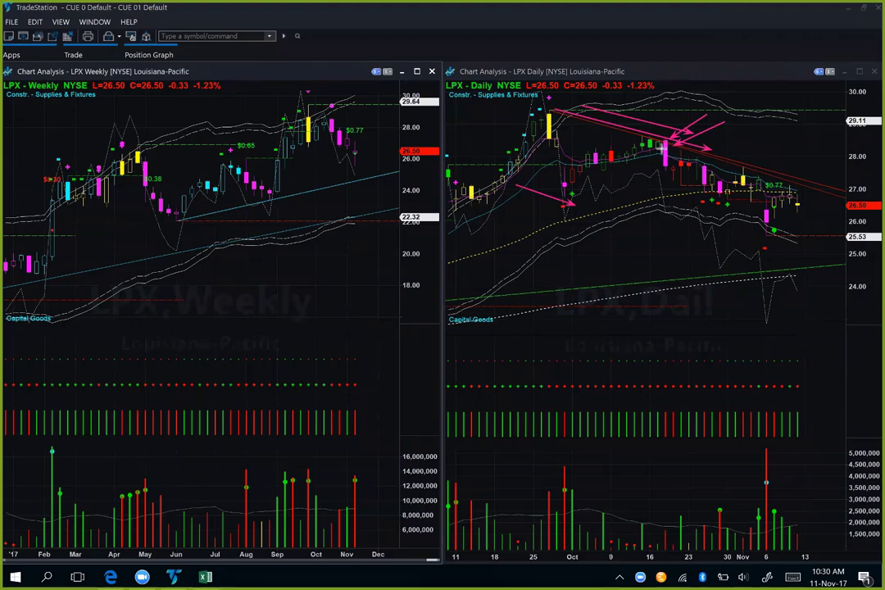
drag(353, 88, 334, 102)
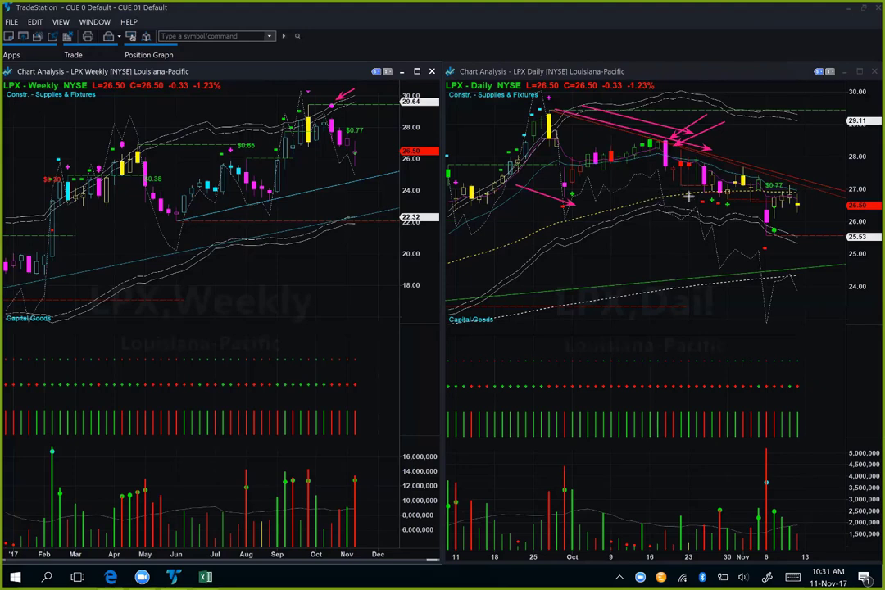
drag(647, 200, 715, 194)
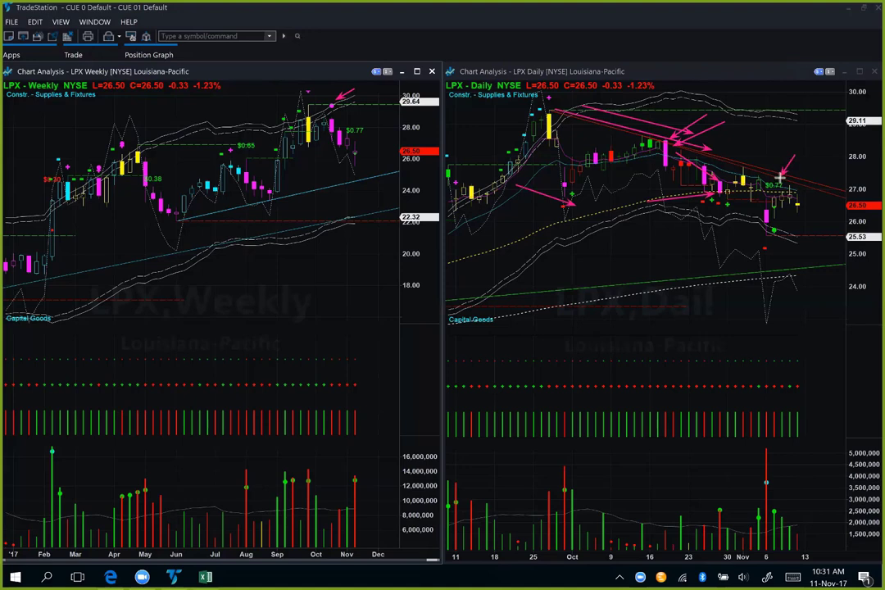
drag(793, 157, 782, 175)
key(Escape)
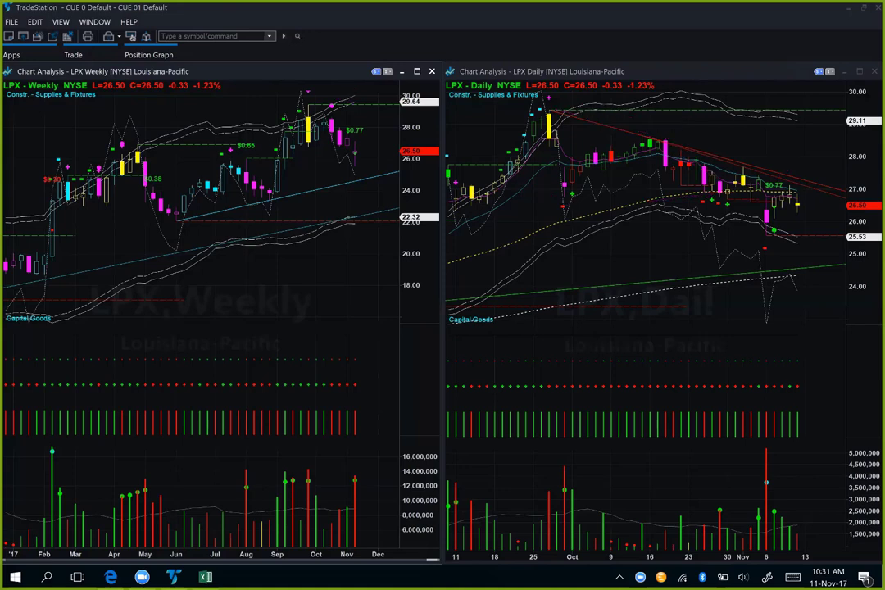
key(Down)
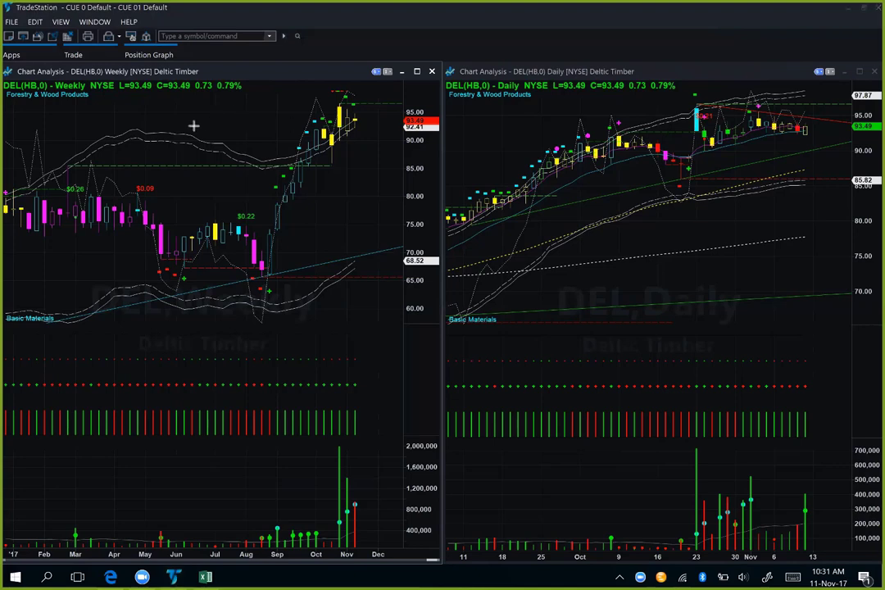
Arrow DEL's weekly climb to the highs and the daily sideways top and tall candle, undoing the lower arrows
drag(193, 125, 328, 120)
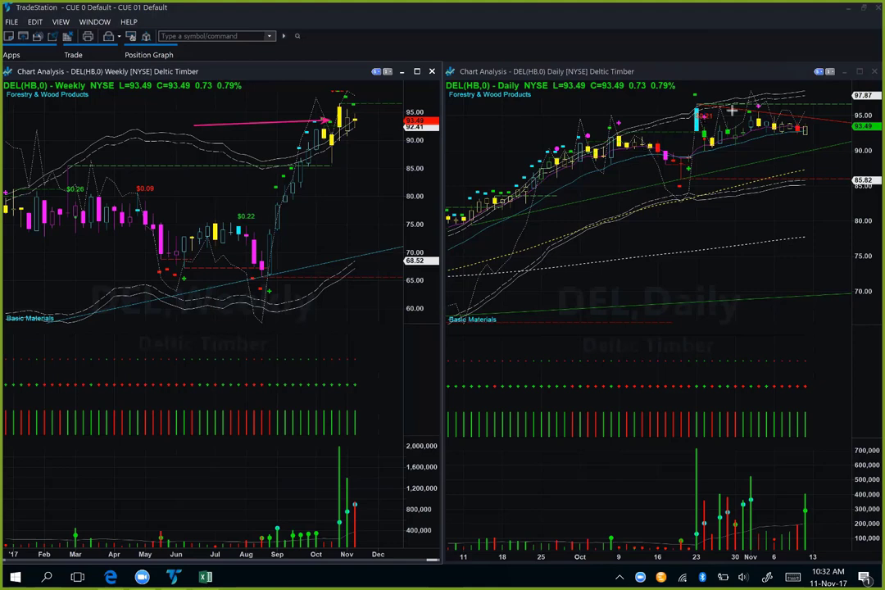
drag(720, 102, 827, 121)
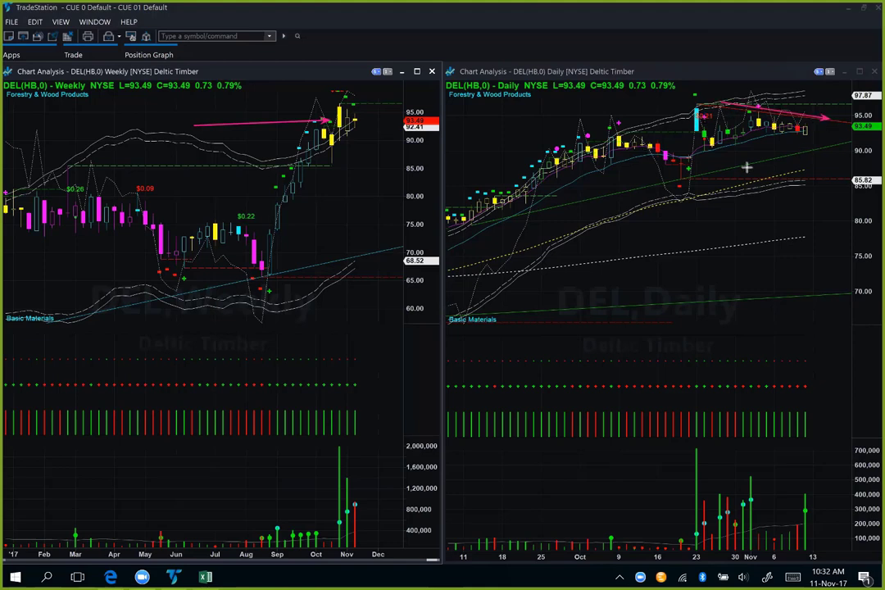
drag(746, 162, 844, 149)
drag(698, 86, 705, 113)
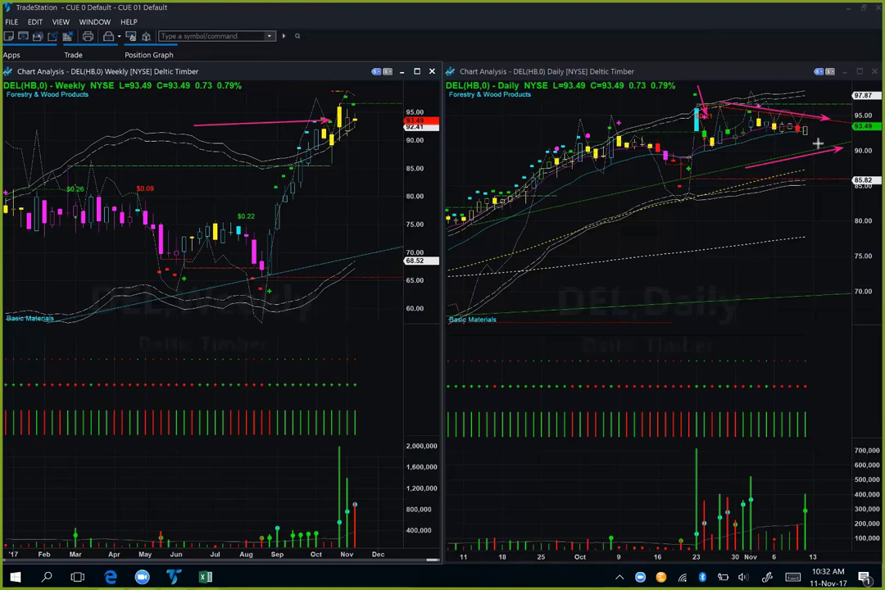
drag(813, 140, 858, 189)
key(ctrl+z)
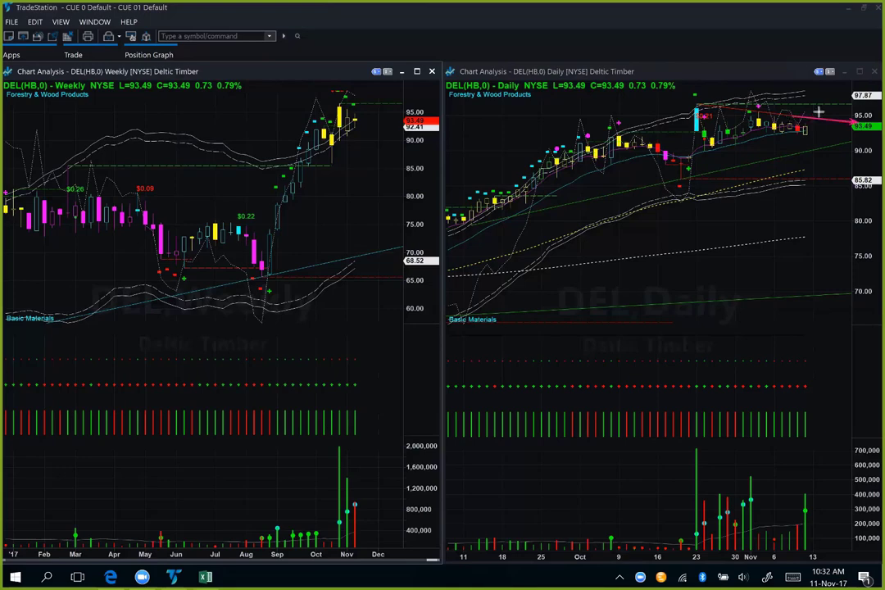
key(ctrl+y)
key(ctrl+y)
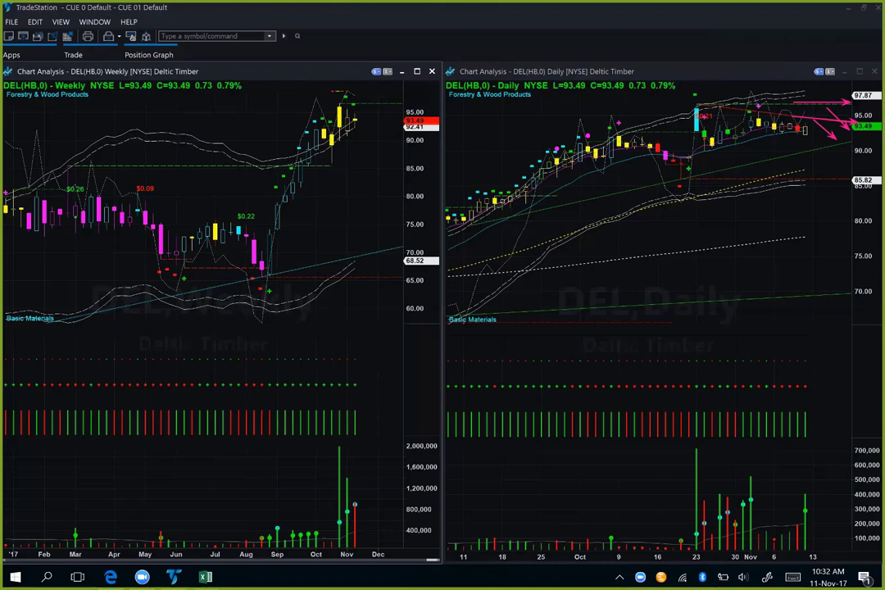
key(alt+Tab)
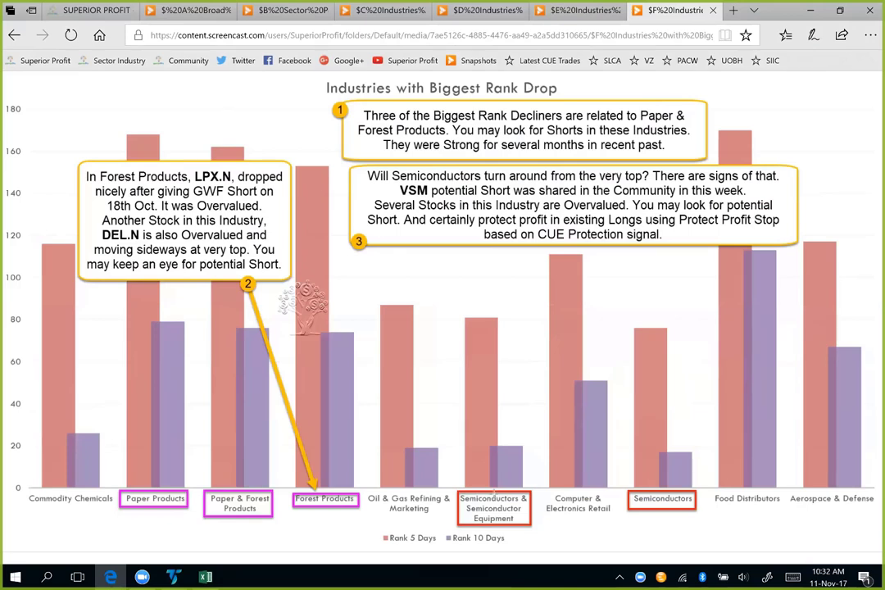
Arrow both Semiconductor labels and underline Semiconductors, 'There are signs of' and 'VSM potential' in callout 3
drag(459, 444, 491, 492)
drag(635, 450, 661, 491)
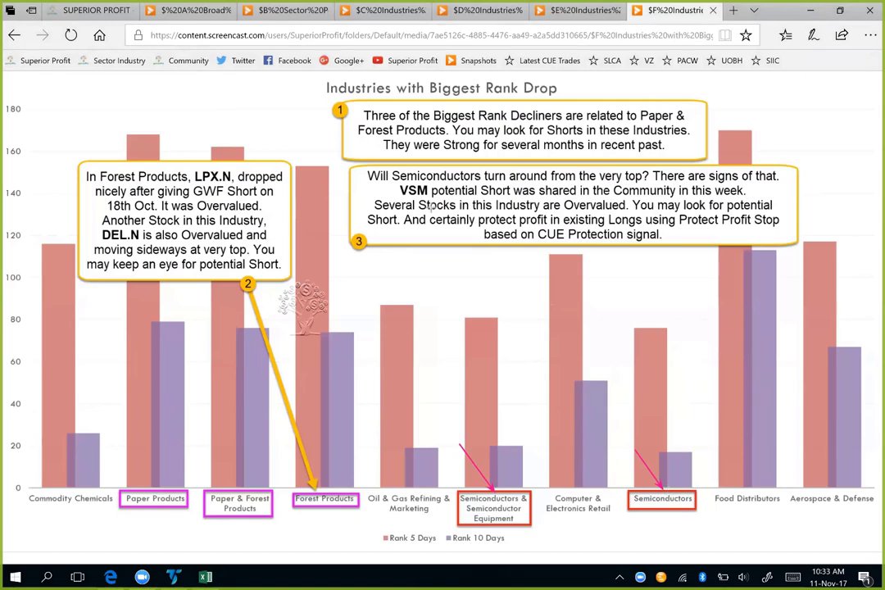
mouse_move(407, 186)
mouse_down()
mouse_move(398, 180)
mouse_move(647, 182)
mouse_up()
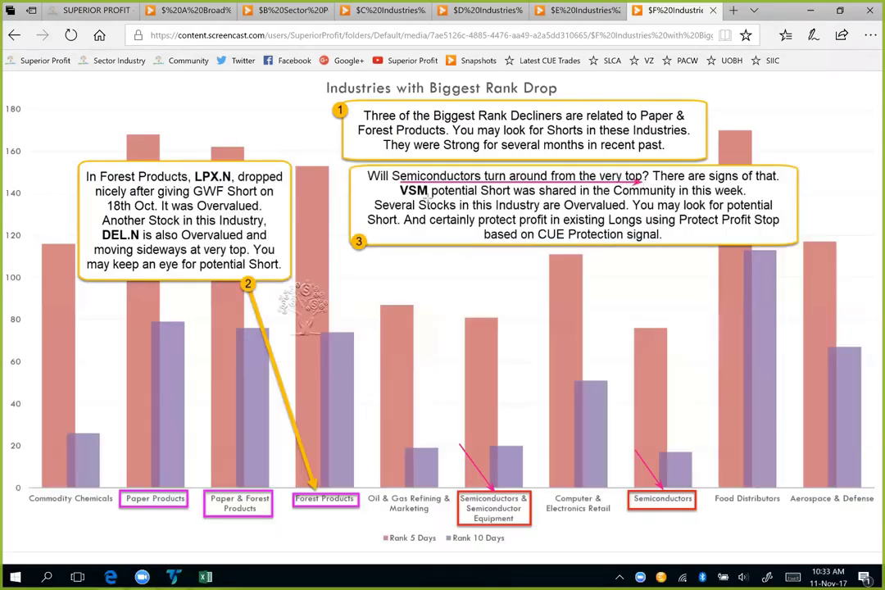
drag(679, 183, 755, 181)
drag(416, 195, 678, 195)
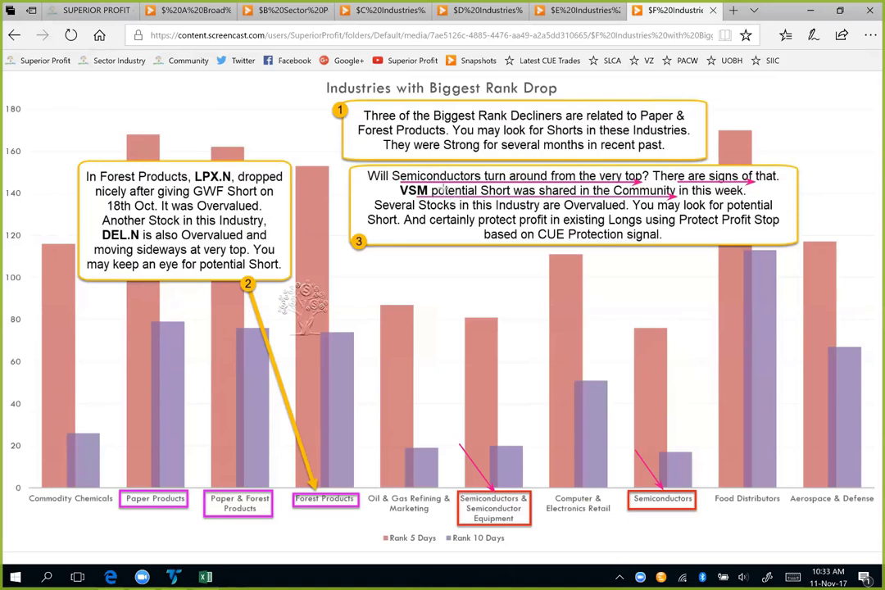
drag(443, 189, 400, 196)
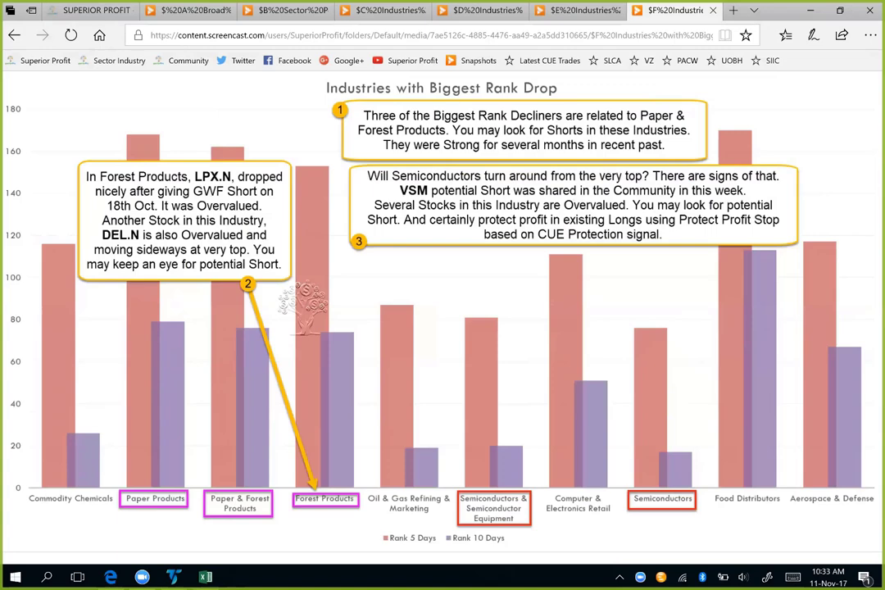
Filter the Industry column by 'semi' to show only the three Semiconductor industries
key(alt+Tab)
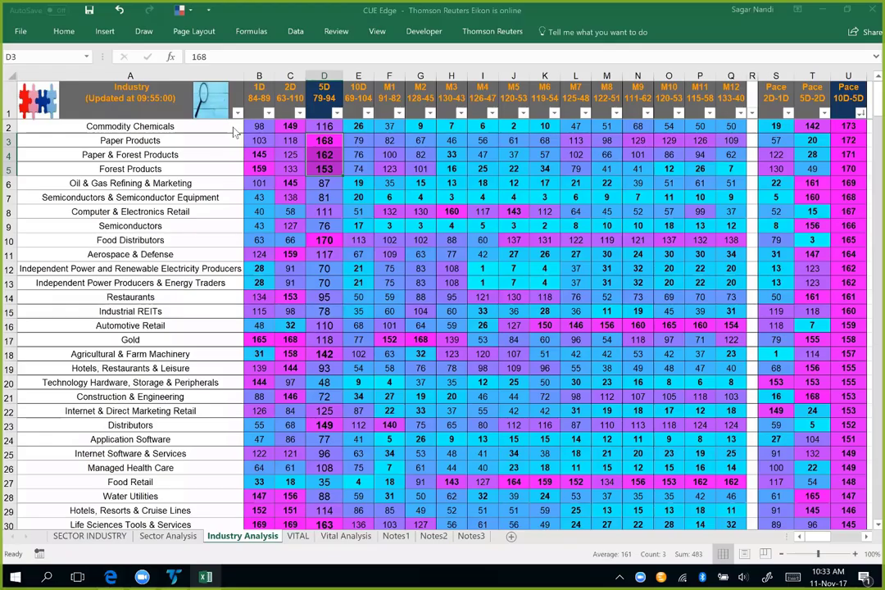
click(233, 141)
click(237, 112)
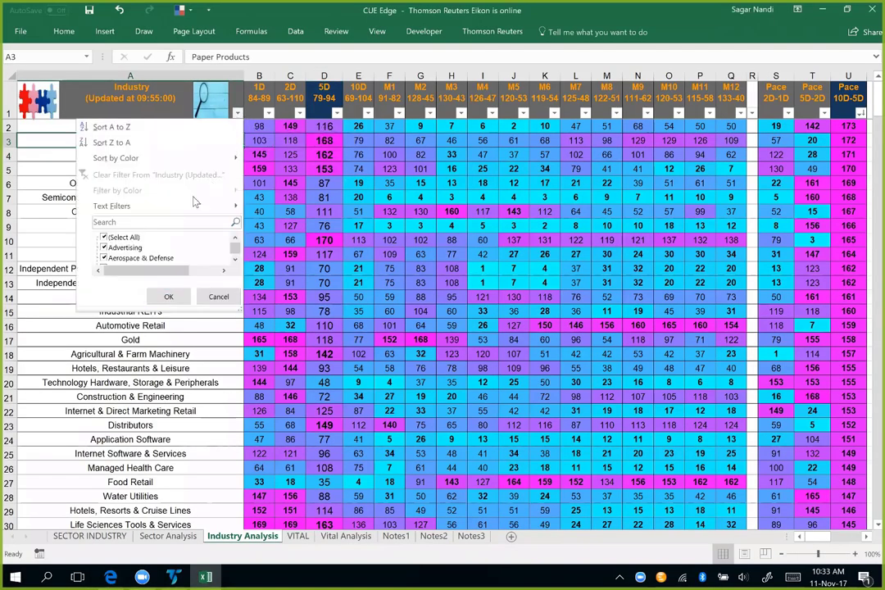
text(semicon)
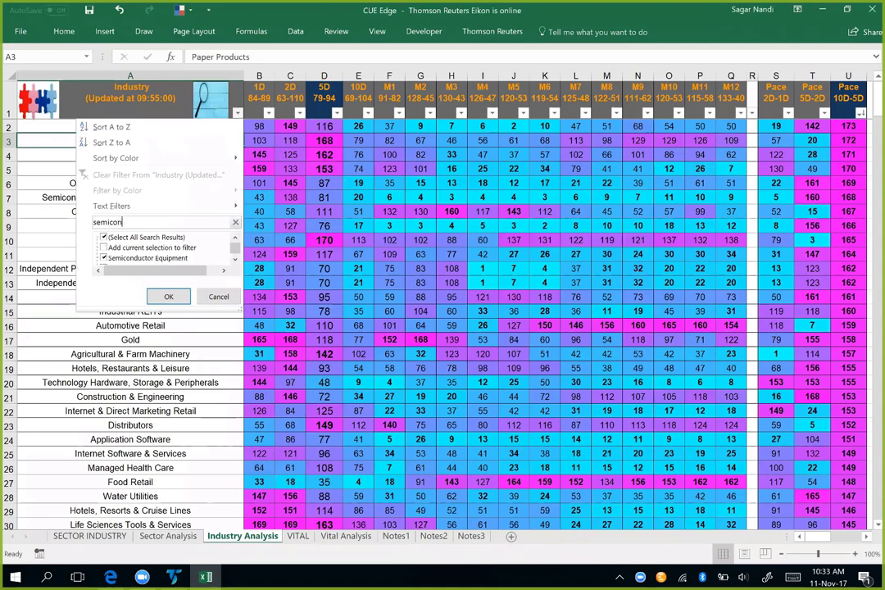
key(Return)
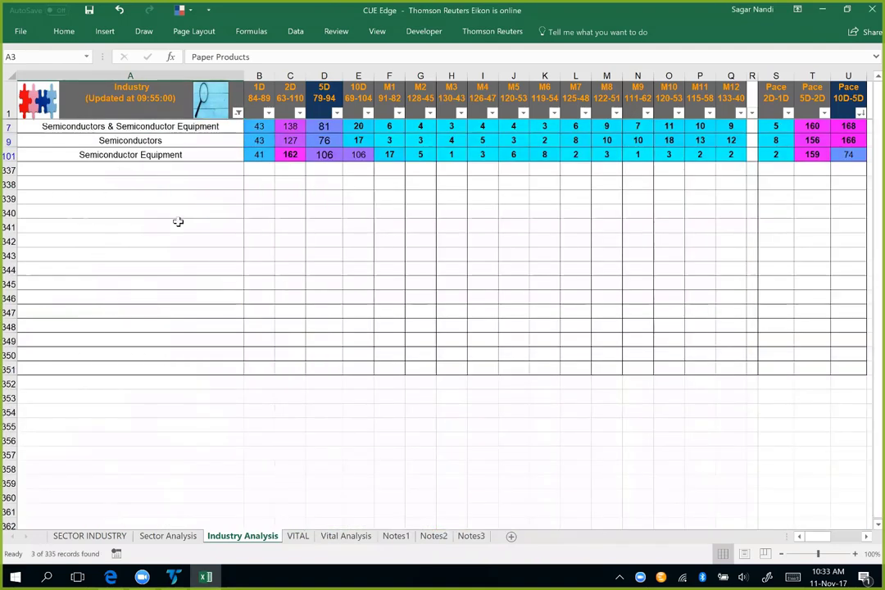
Highlight their M1–M12 ranks, 2D and 5D ranks, and Pace 5D-2D and 10D-5D values
drag(389, 126, 733, 160)
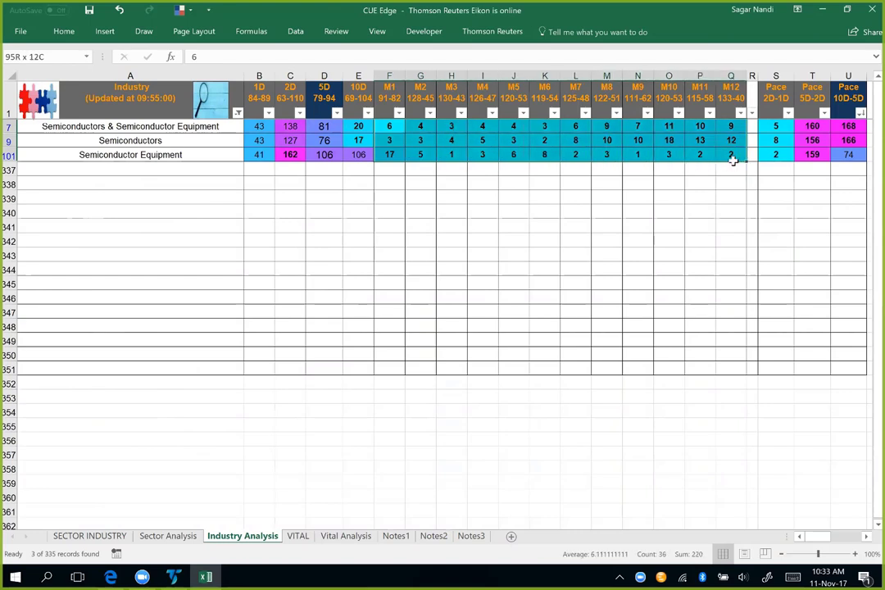
drag(324, 126, 292, 152)
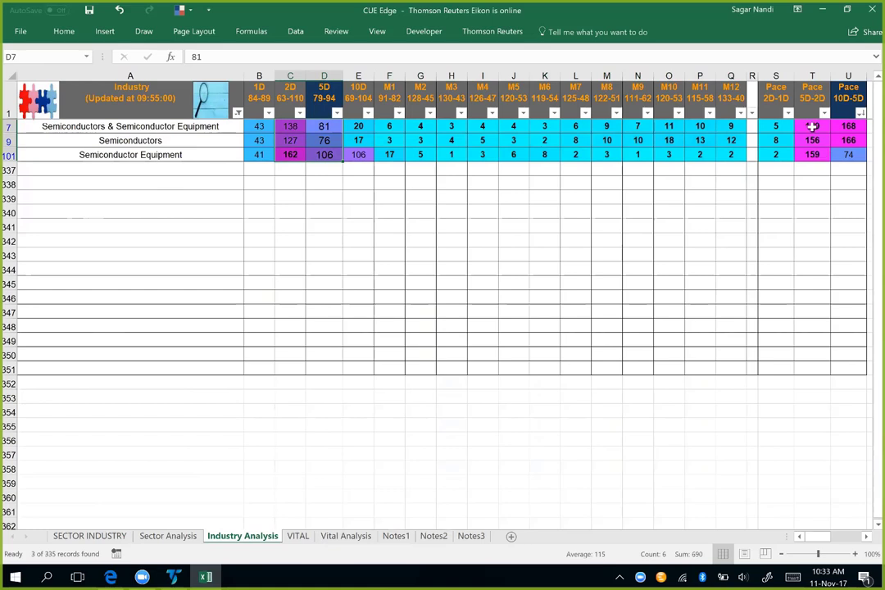
drag(811, 126, 844, 159)
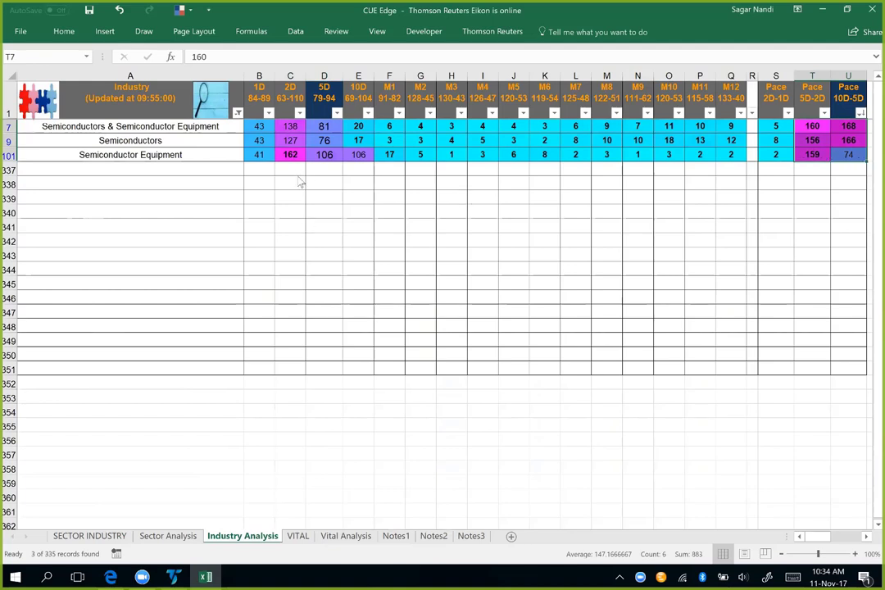
drag(324, 127, 323, 188)
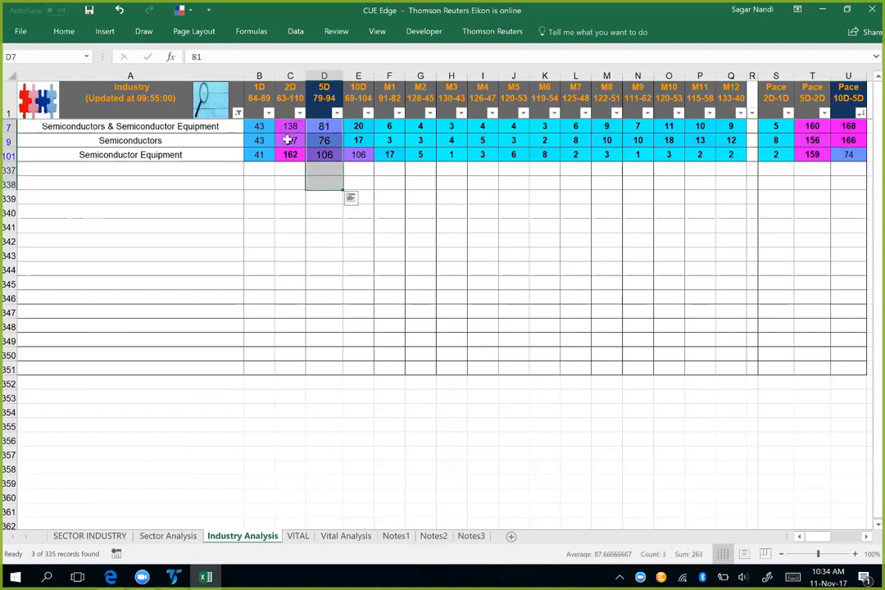
drag(290, 128, 293, 188)
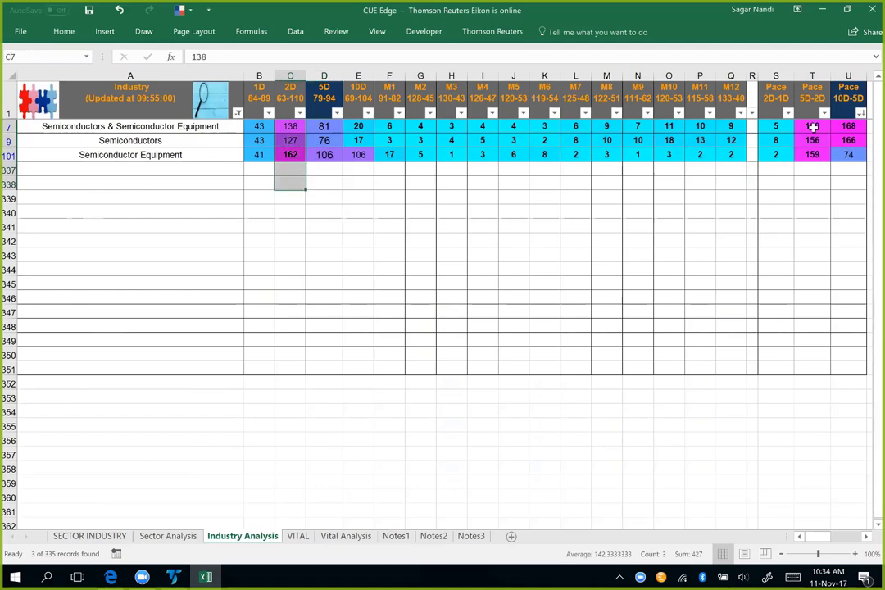
drag(812, 126, 844, 184)
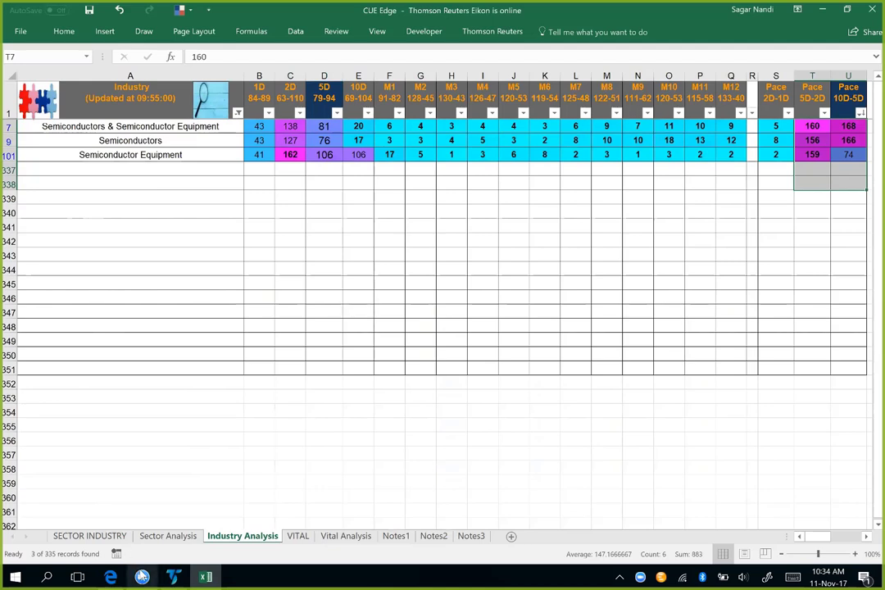
key(alt+Tab)
Open the VSM post's first screenshot full size and page to Image 3 of 3, the weekly and daily charts
scroll(206, 196, down, 1)
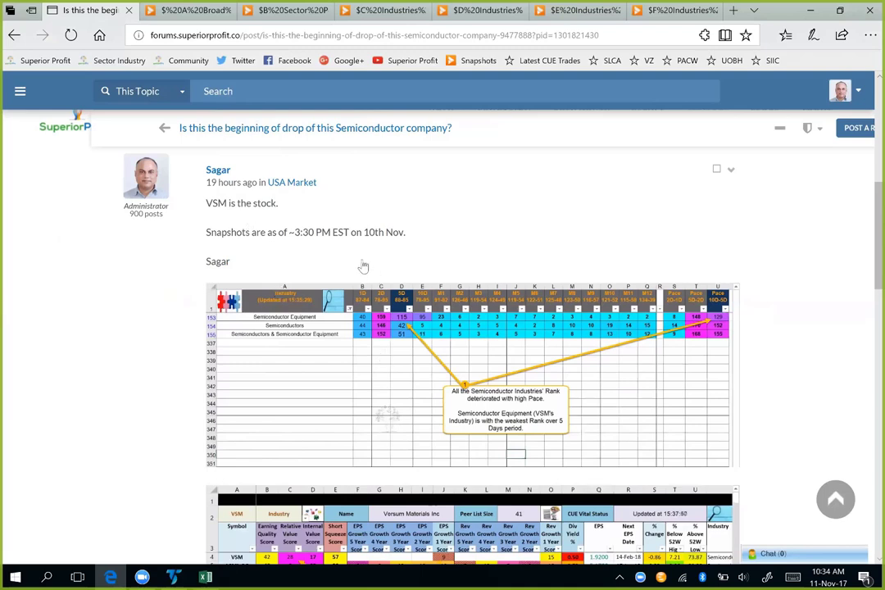
click(394, 365)
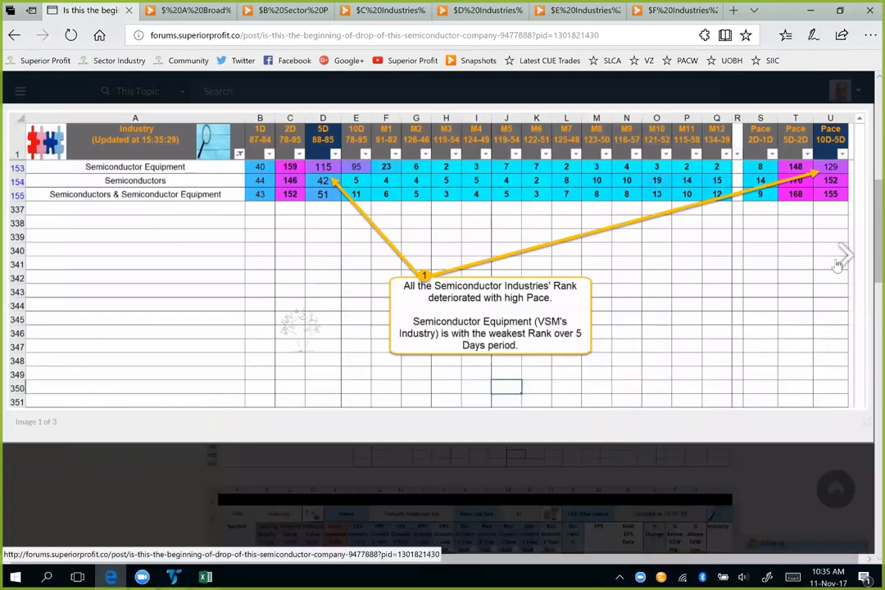
click(837, 265)
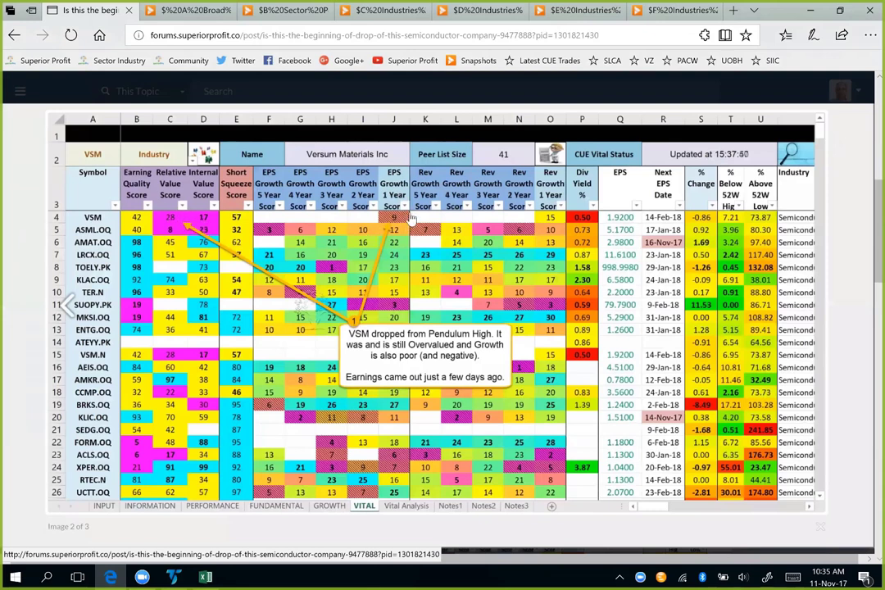
click(388, 223)
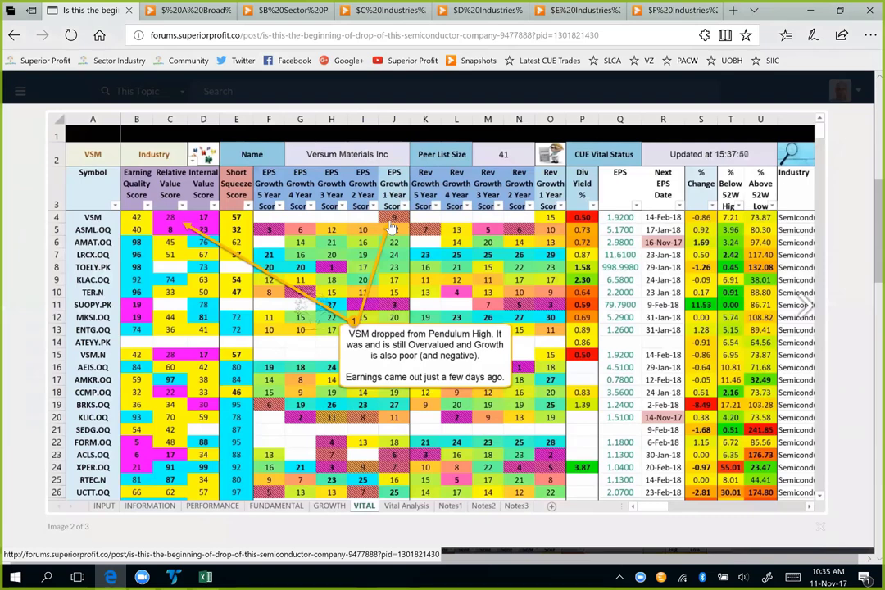
click(805, 309)
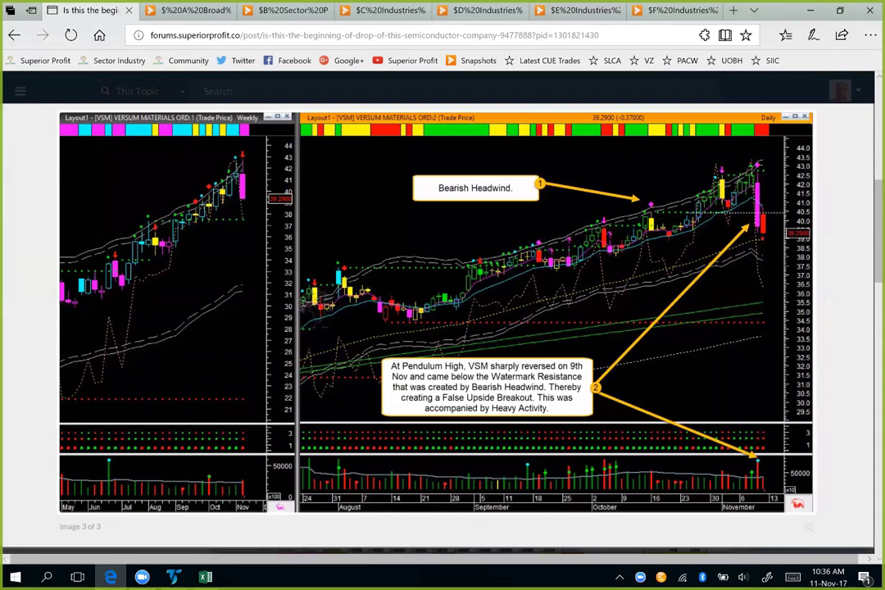
Draw pink arrows on the weekly uptrend and recent peak, and on the daily 'Bearish Headwind' high
drag(92, 240, 176, 194)
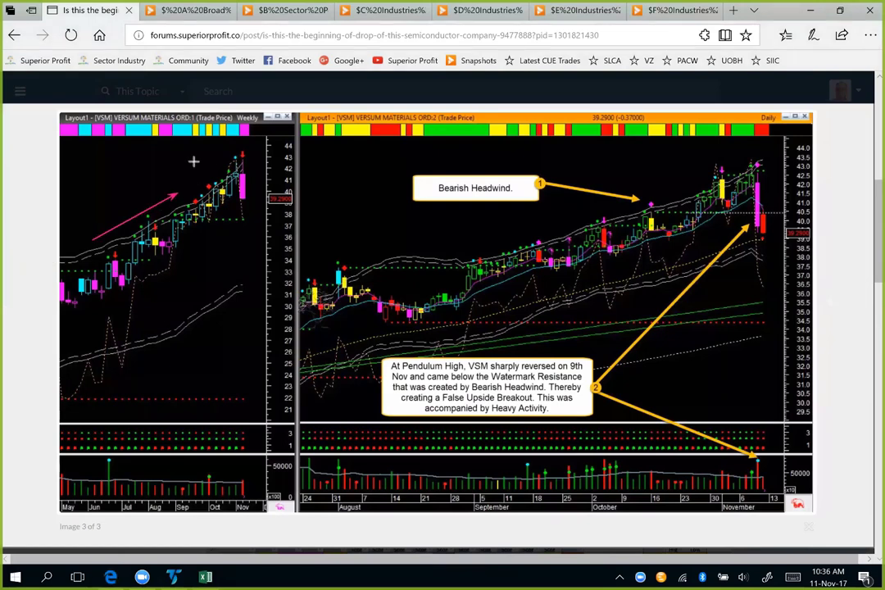
drag(193, 159, 231, 168)
drag(265, 142, 252, 172)
drag(622, 168, 649, 199)
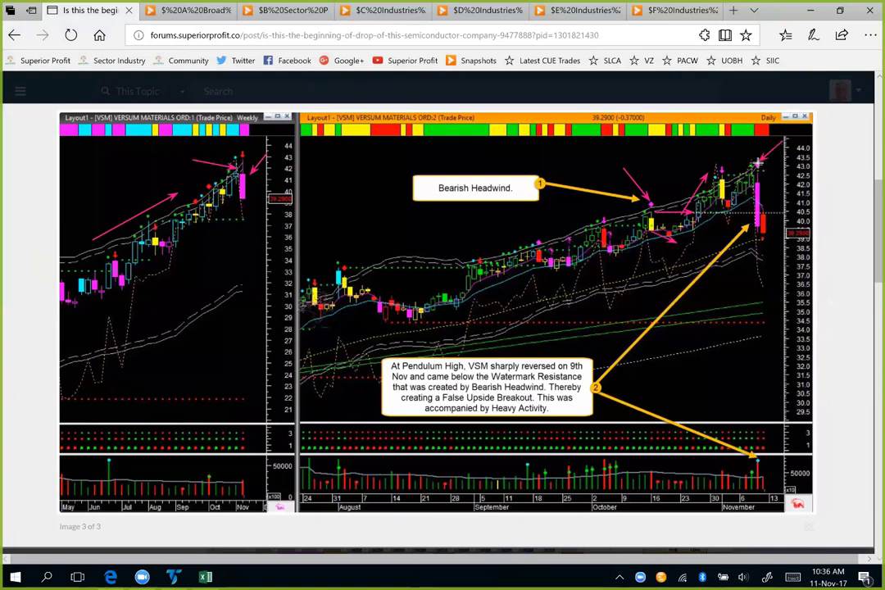
Arrow the latest daily high, November reversal and weekly lower trend, then erase all arrows and return to Screencast.com
drag(784, 141, 757, 164)
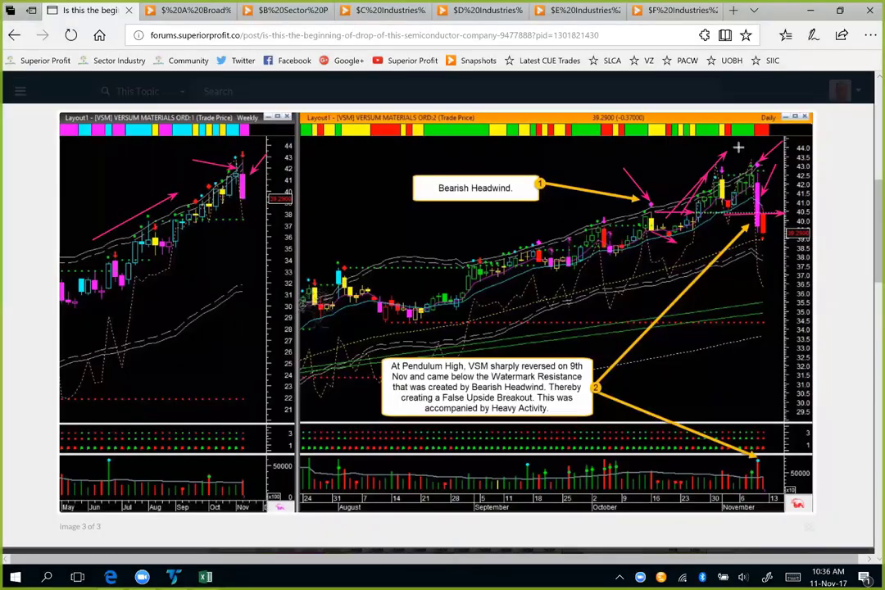
drag(675, 196, 718, 153)
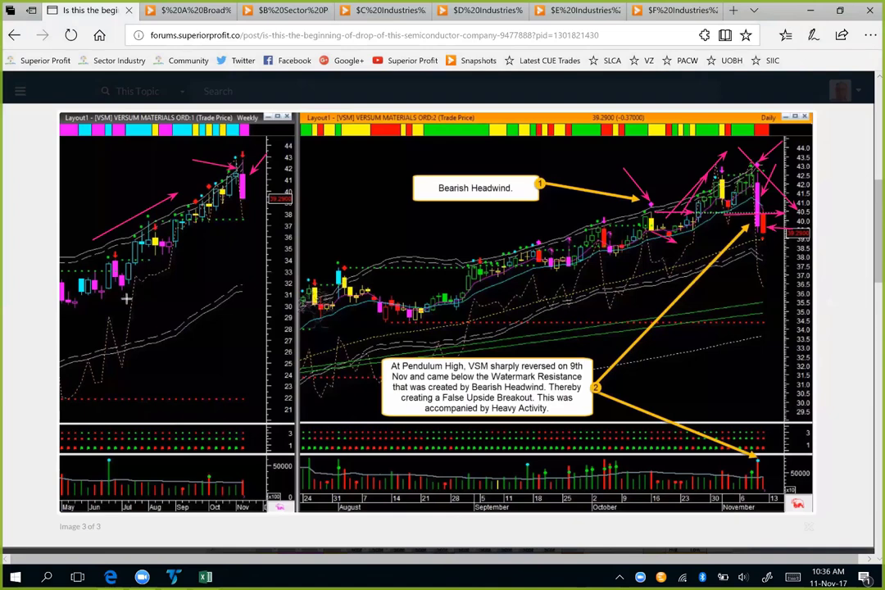
drag(127, 299, 246, 207)
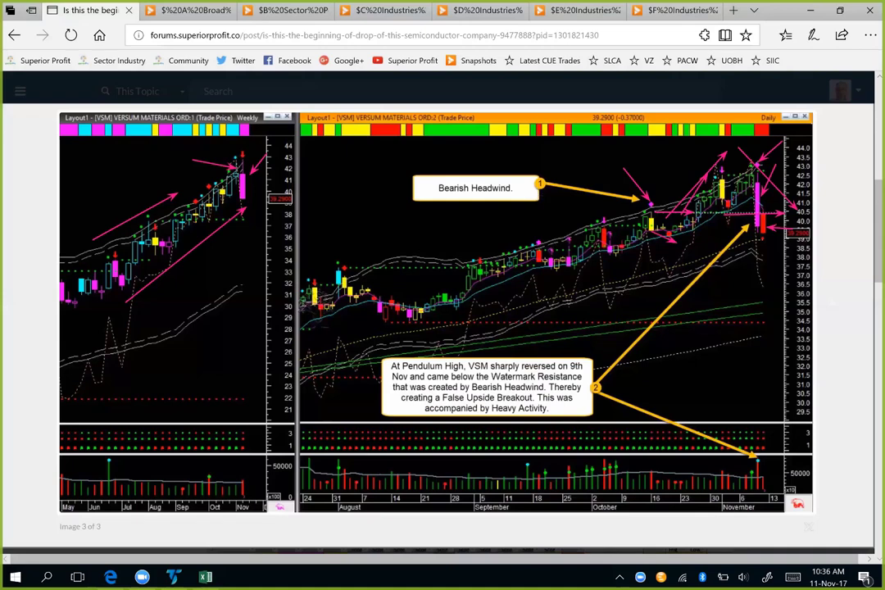
key(e)
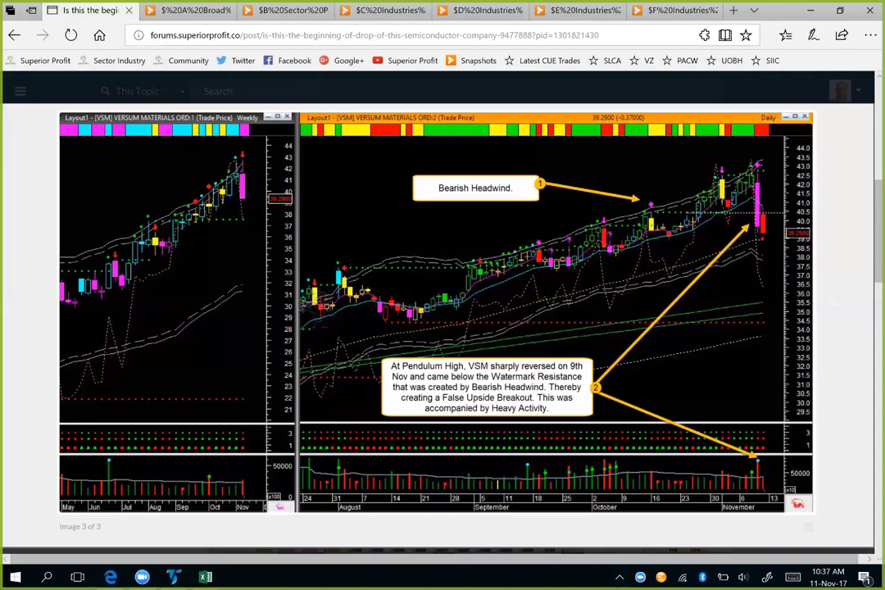
key(ctrl+shift+Tab)
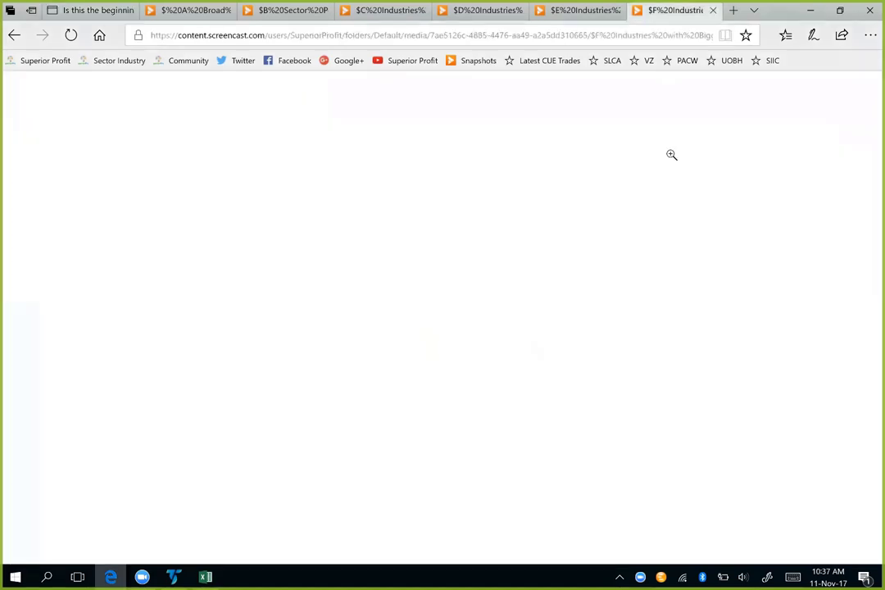